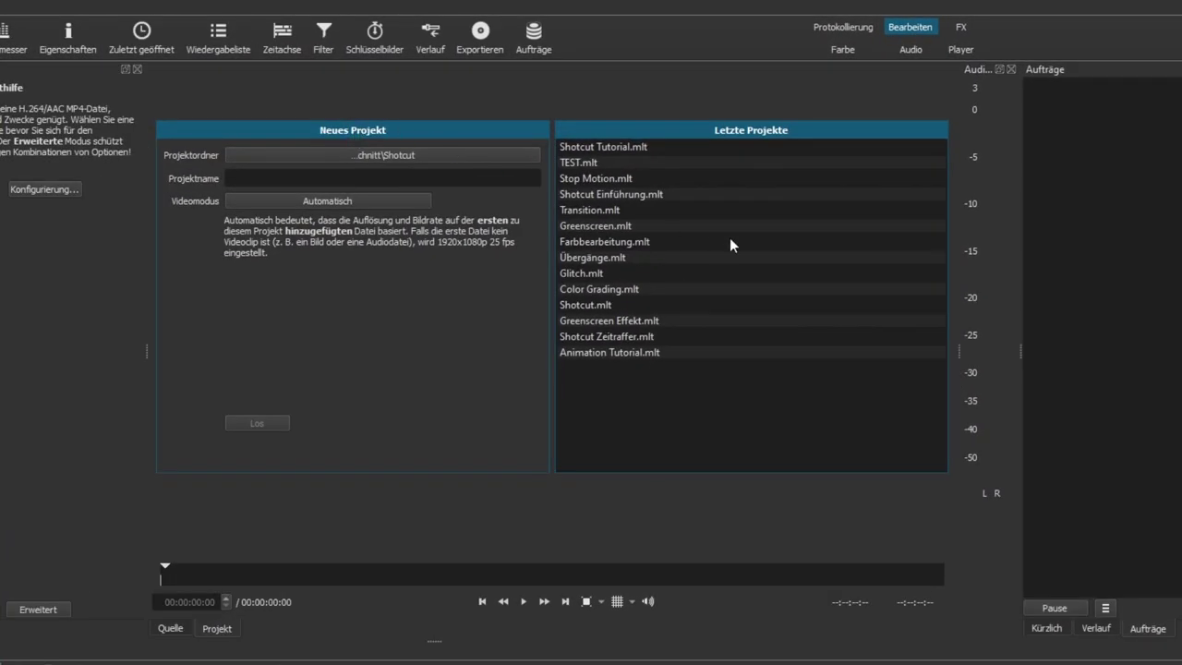
Step: Create a new project named "Shotcut Einführung" with the video mode set to Automatisch
{"action": "left_click", "coordinate": [235, 179]}
{"action": "type", "text": "Shotcu"}
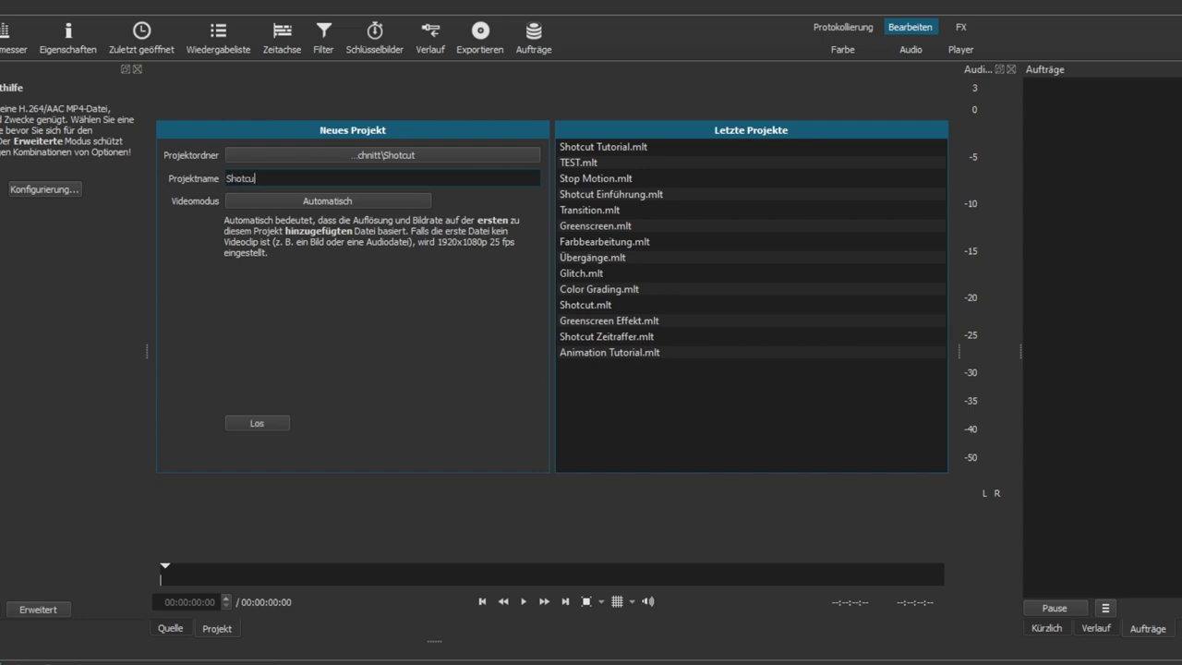
{"action": "type", "text": "t Einführung"}
{"action": "left_click", "coordinate": [309, 201]}
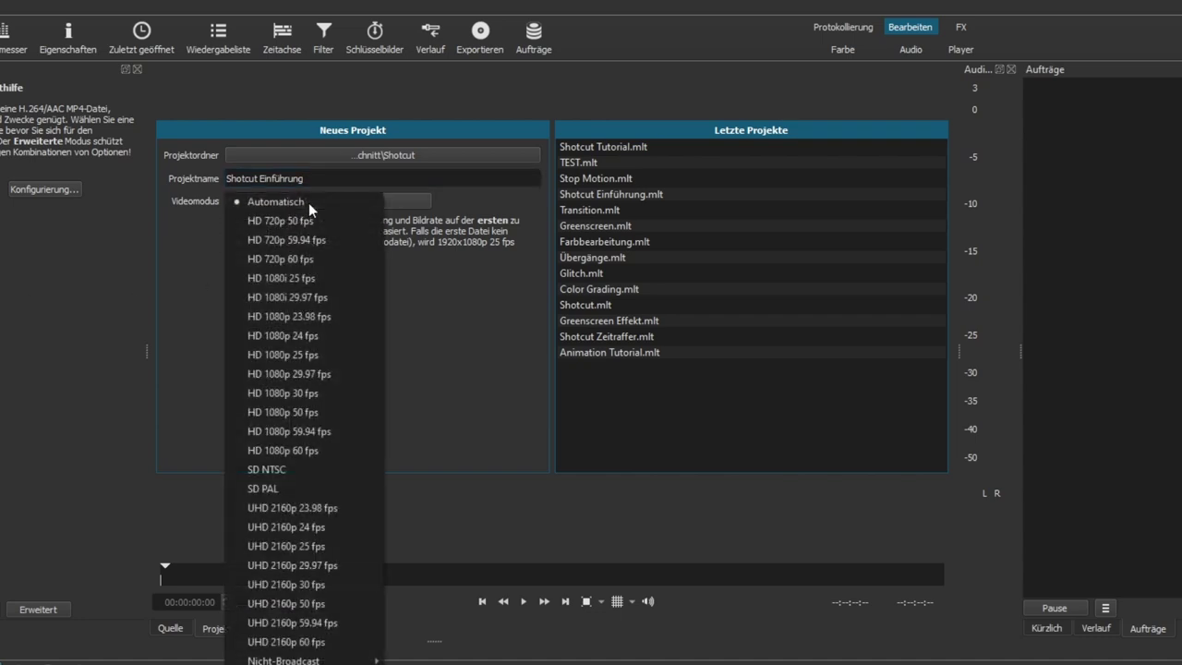
{"action": "left_click", "coordinate": [267, 201]}
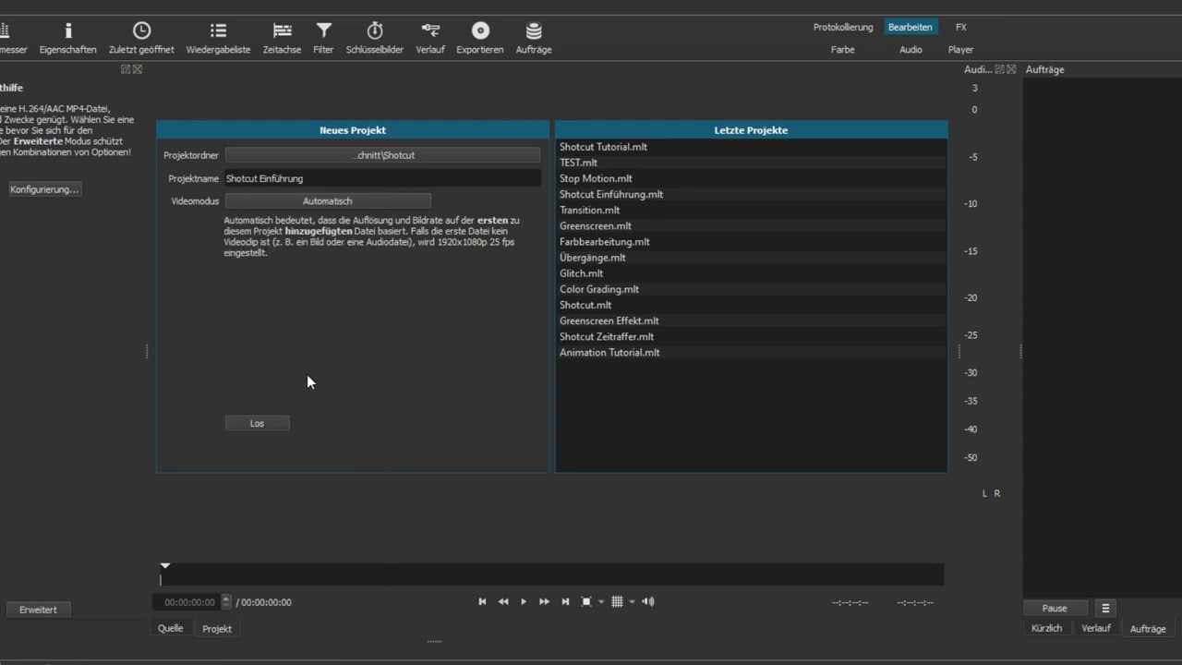
{"action": "left_click", "coordinate": [264, 422]}
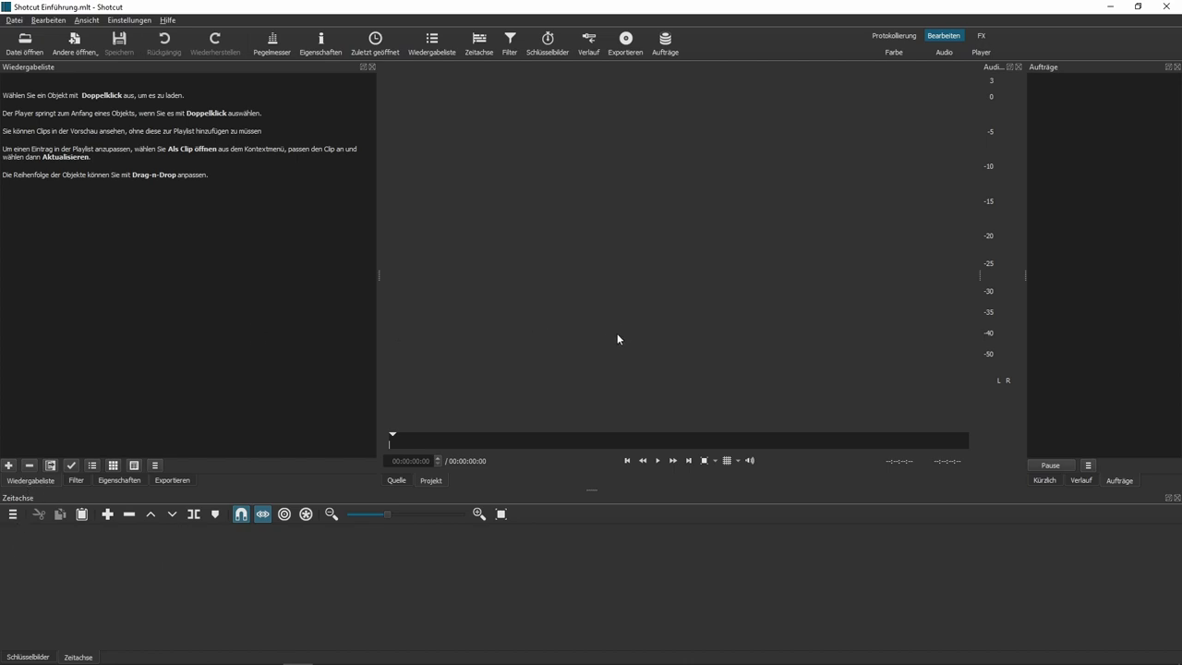
Step: Look through the filter, properties, history, jobs and recent files panels of the editing layout
{"action": "left_click", "coordinate": [76, 480]}
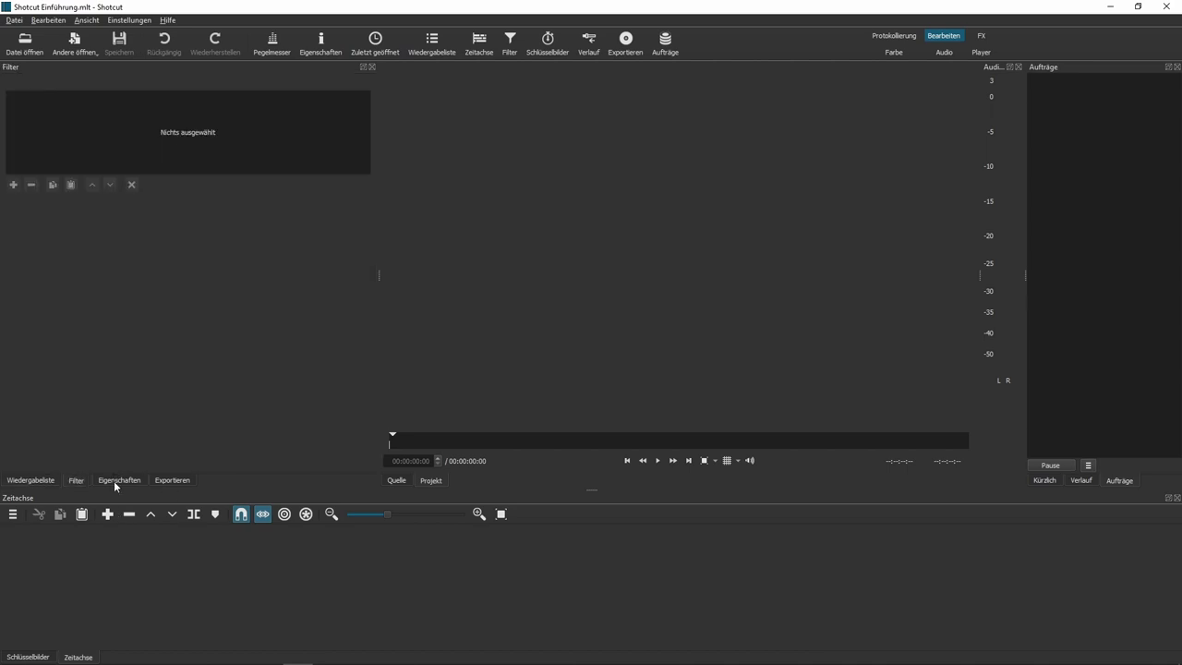
{"action": "left_click", "coordinate": [114, 481]}
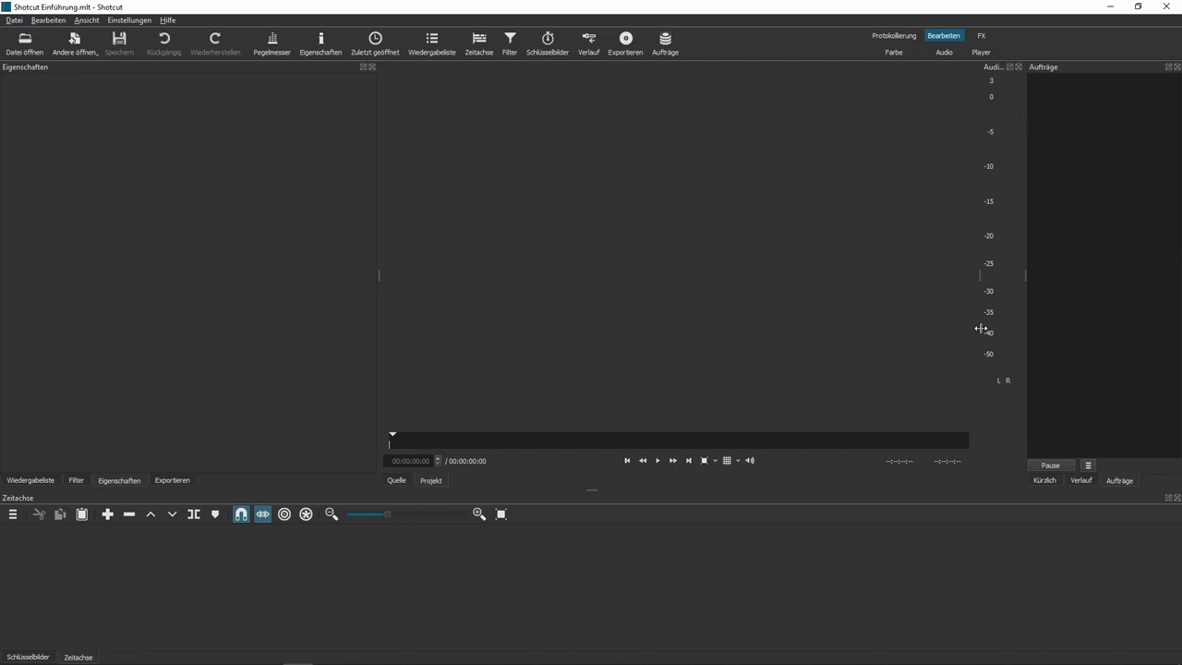
{"action": "left_click", "coordinate": [1048, 484]}
{"action": "left_click", "coordinate": [1082, 482]}
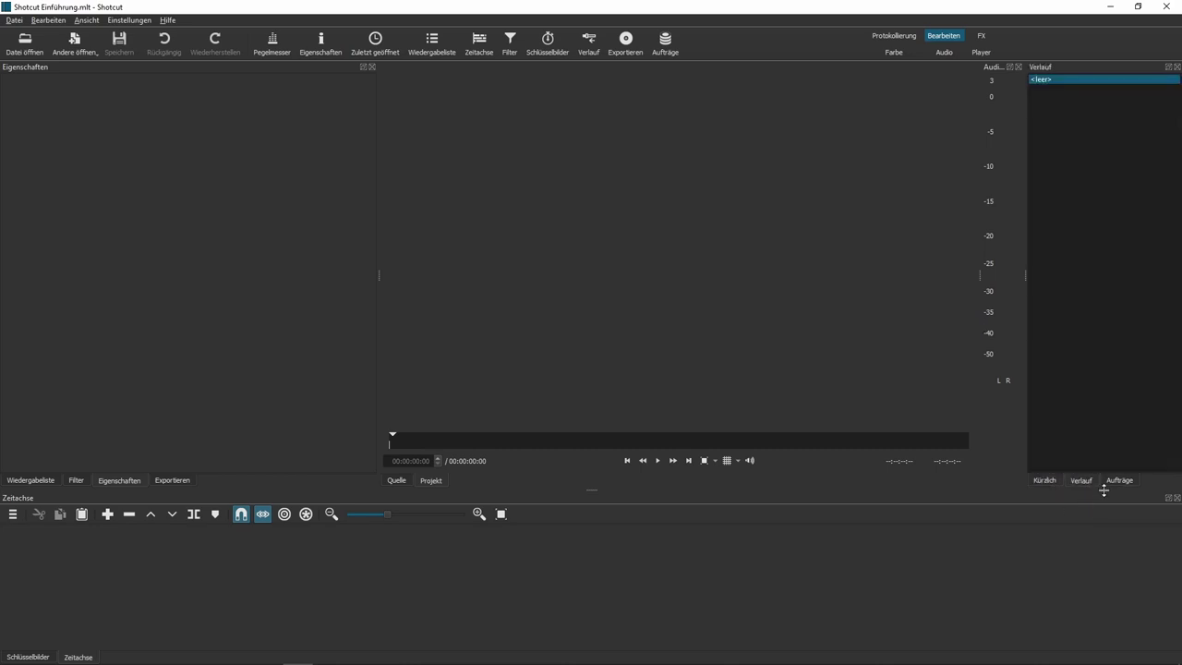
{"action": "left_click", "coordinate": [1118, 483]}
{"action": "left_click", "coordinate": [1086, 483]}
{"action": "left_click", "coordinate": [1046, 482]}
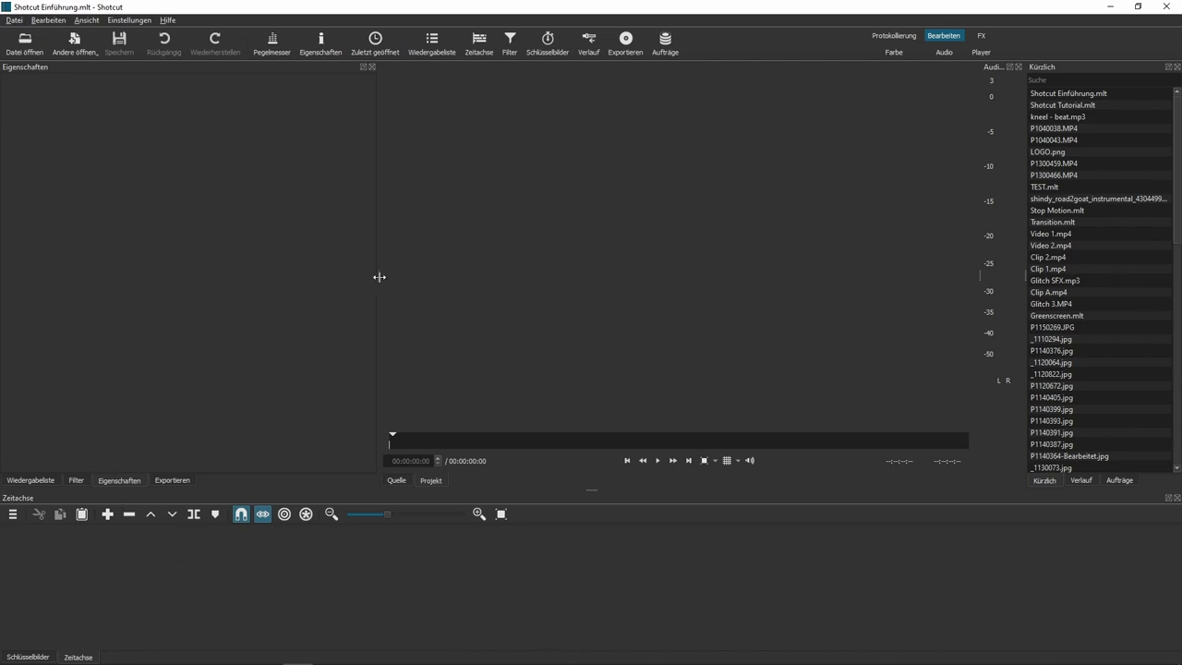
Step: Narrow the properties panel slightly and enlarge the timeline area upwards
{"action": "mouse_move", "coordinate": [379, 277]}
{"action": "left_mouse_down"}
{"action": "mouse_move", "coordinate": [430, 283]}
{"action": "mouse_move", "coordinate": [345, 296]}
{"action": "mouse_move", "coordinate": [372, 298]}
{"action": "left_mouse_up"}
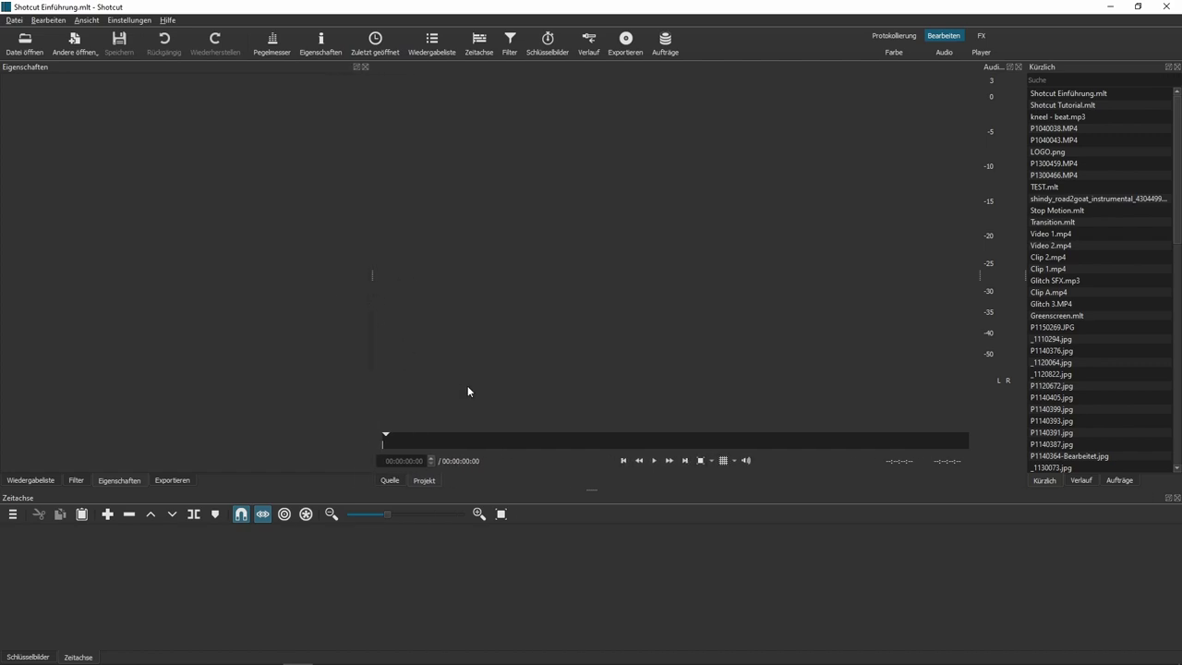
{"action": "left_click_drag", "start_coordinate": [593, 490], "coordinate": [597, 425]}
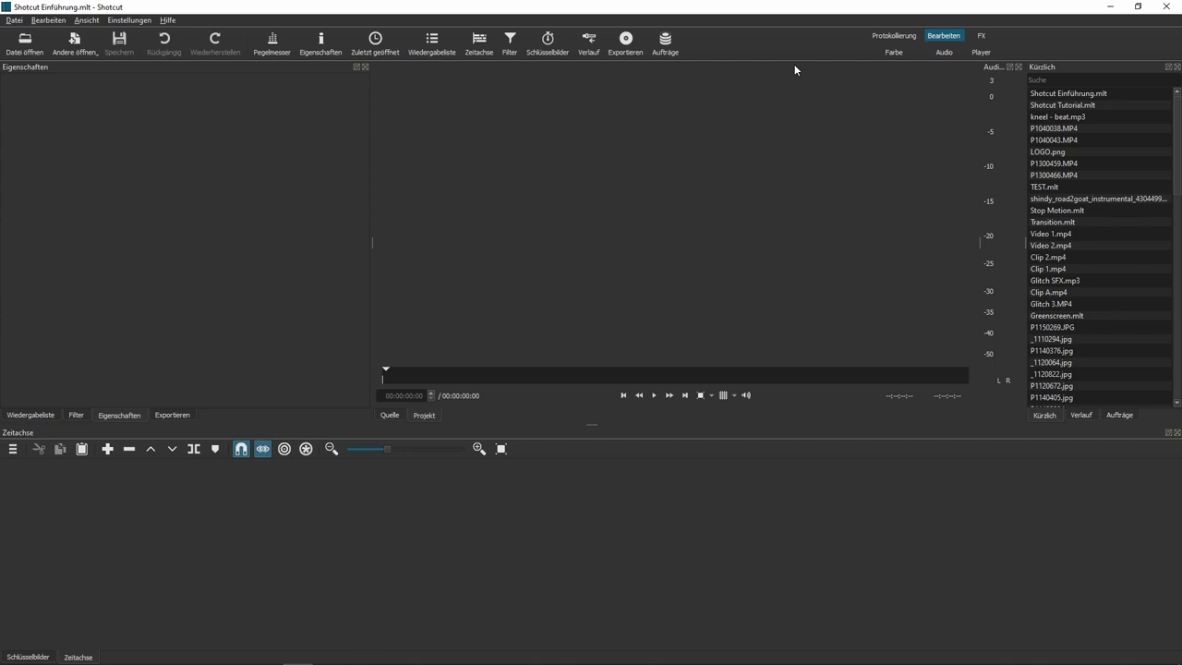
Step: View the Protokollierung, FX, Farbe, Audio and Player layouts and return to the Bearbeiten layout
{"action": "left_click", "coordinate": [888, 42]}
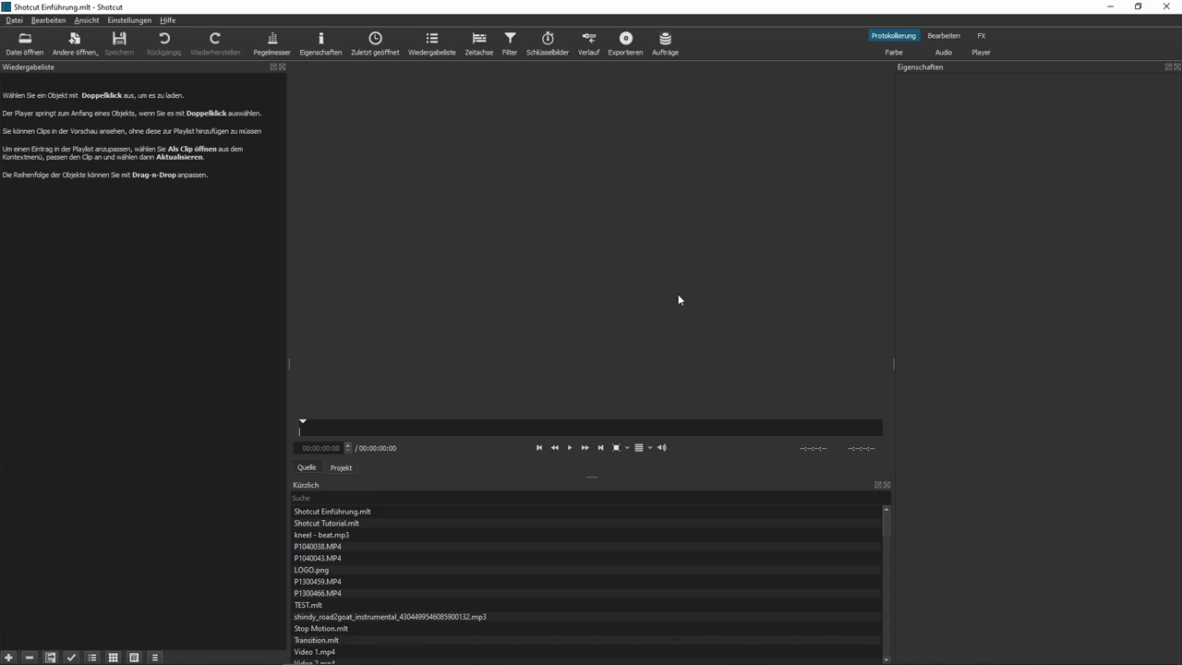
{"action": "left_click", "coordinate": [944, 35]}
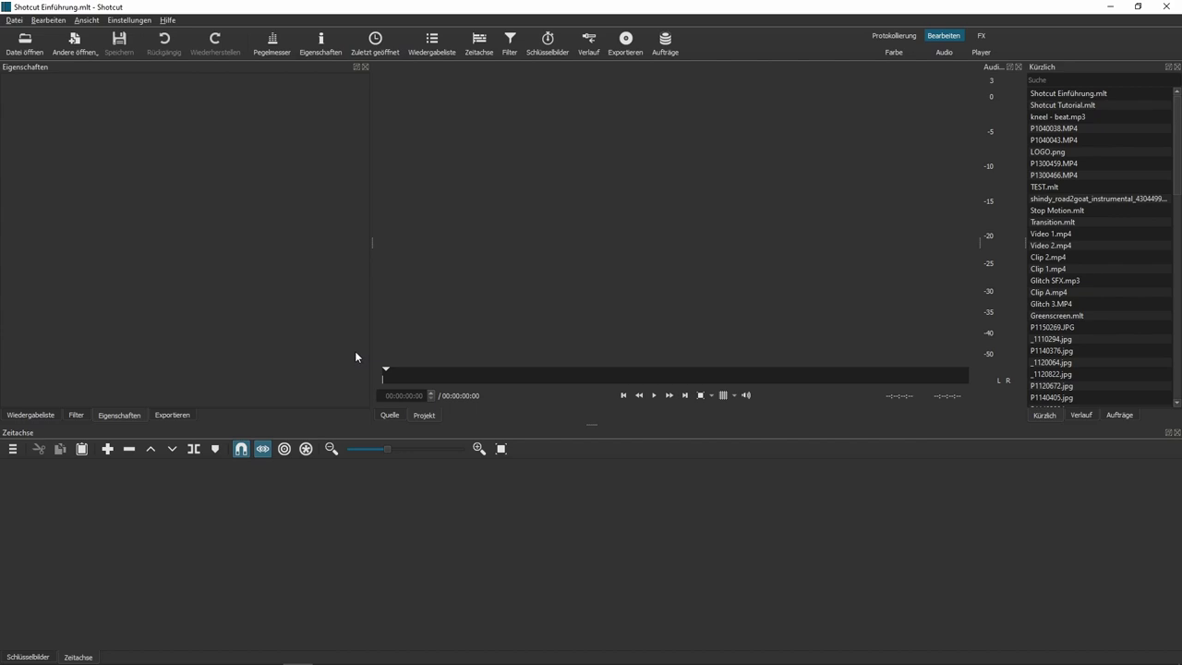
{"action": "left_click", "coordinate": [981, 36]}
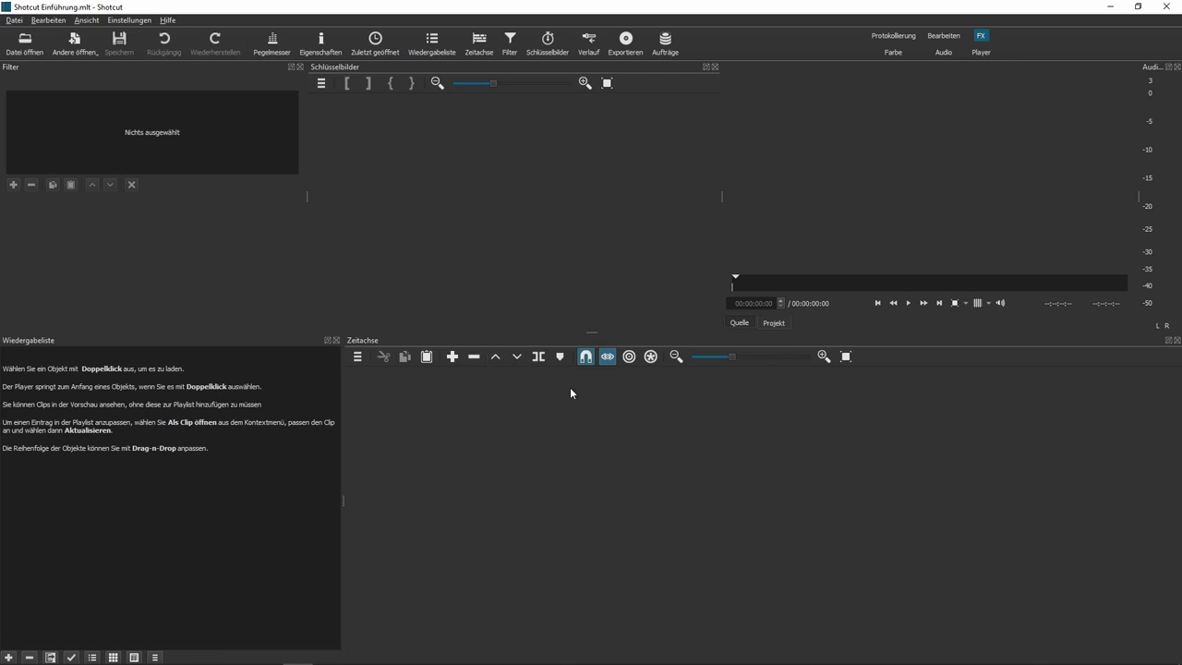
{"action": "left_click", "coordinate": [943, 36]}
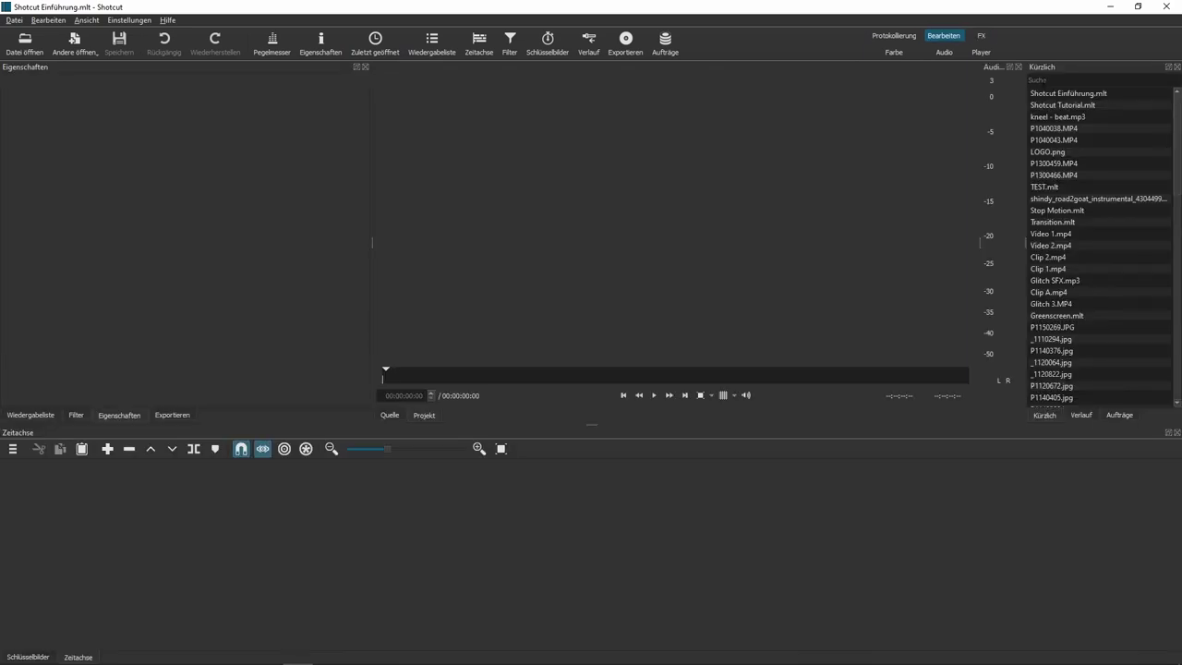
{"action": "left_click", "coordinate": [894, 53]}
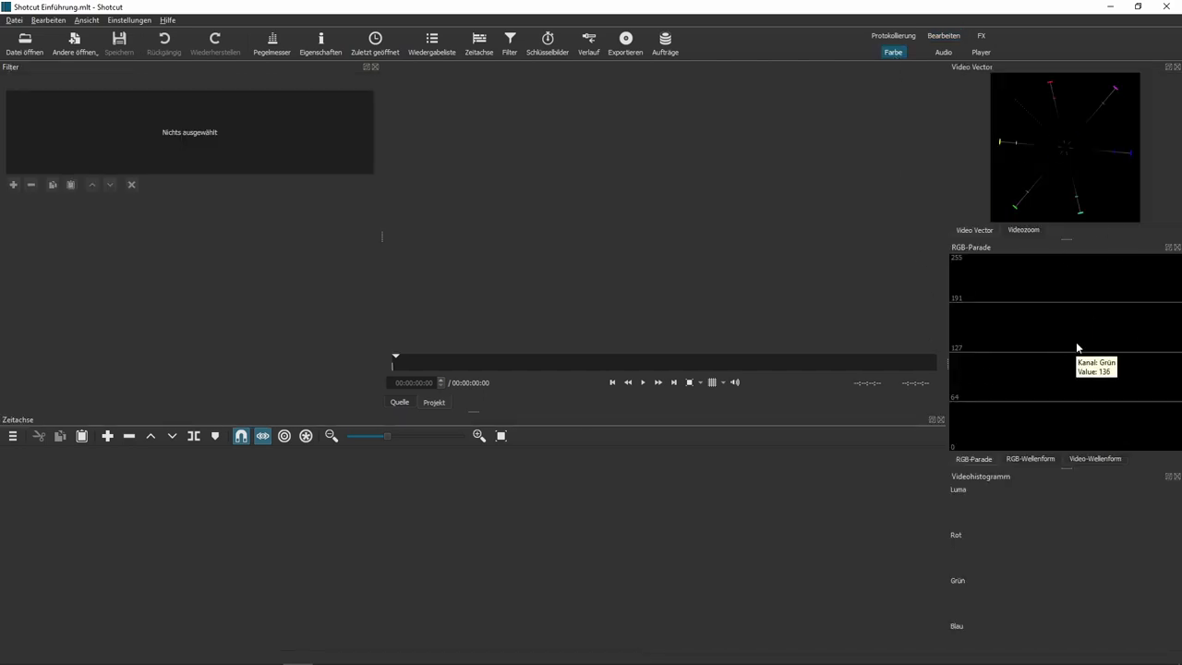
{"action": "left_click", "coordinate": [943, 53]}
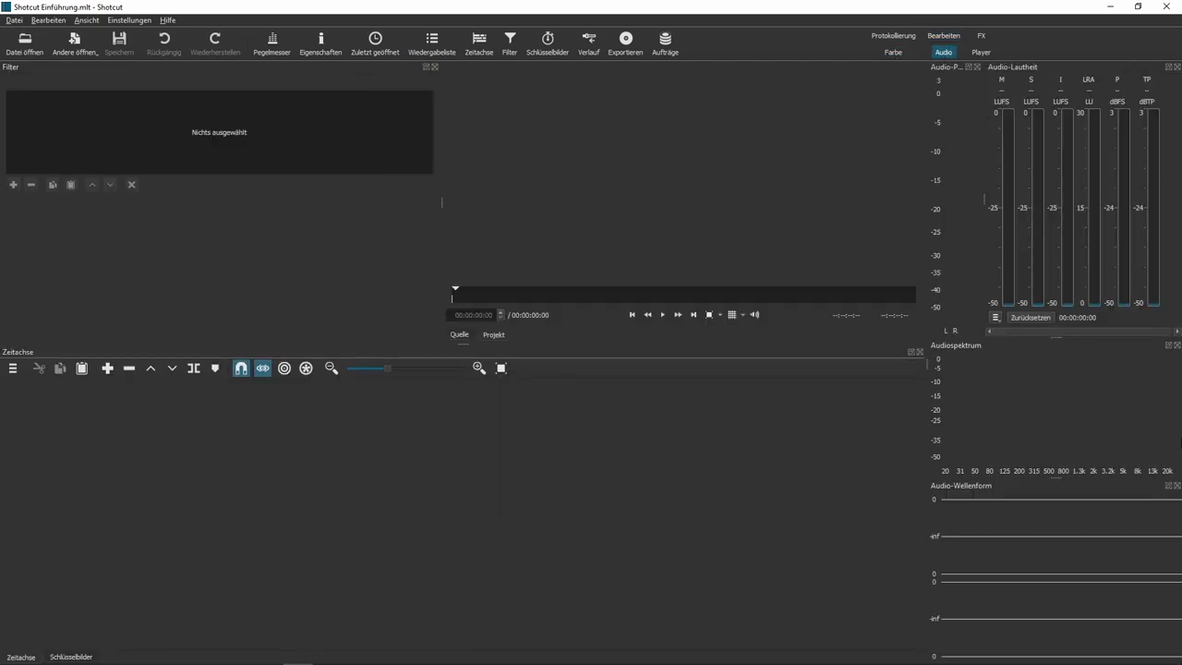
{"action": "left_click", "coordinate": [979, 53]}
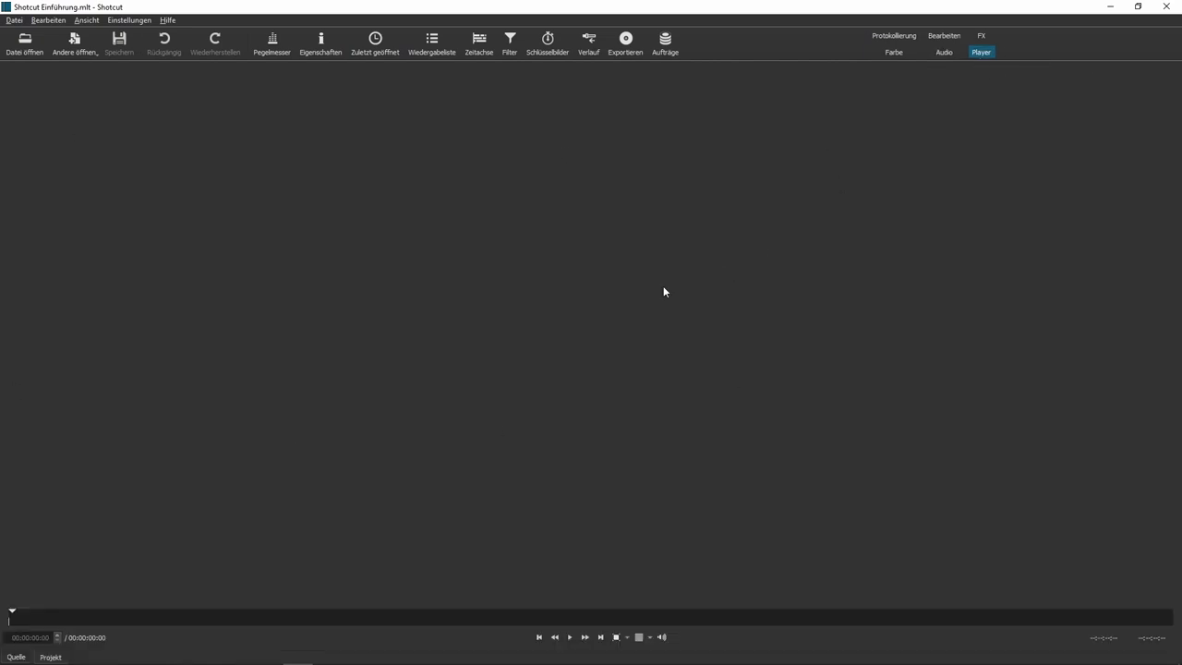
{"action": "left_click", "coordinate": [945, 38]}
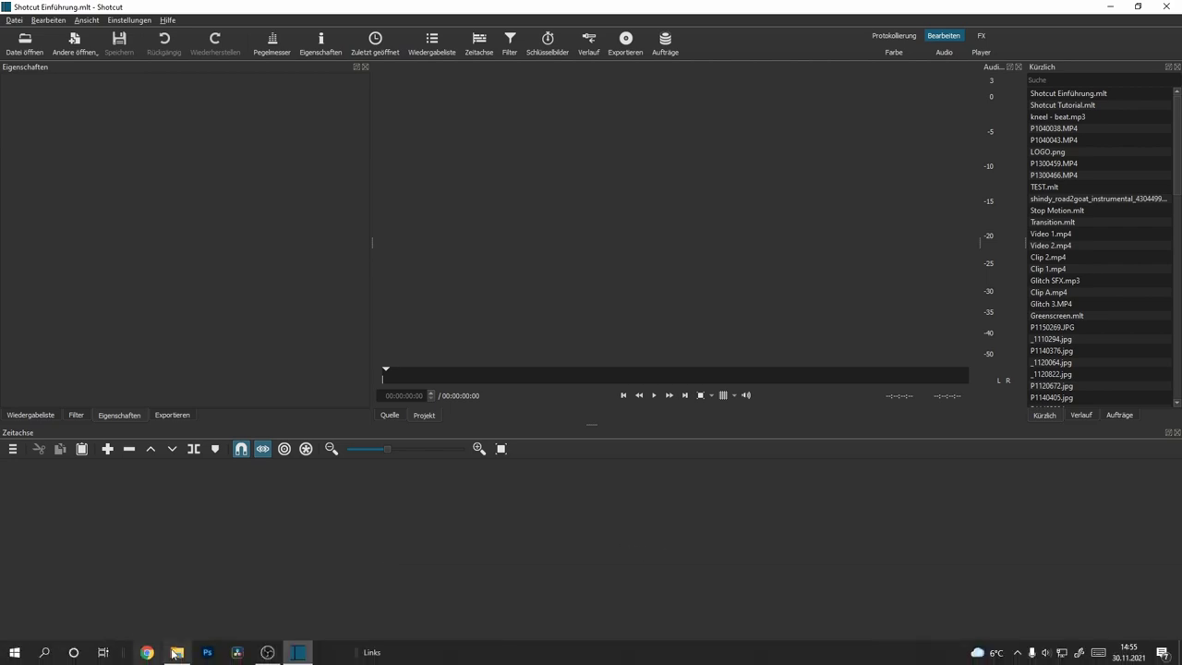
Step: Switch to File Explorer and load the video clip P1040043 into the project's preview player
{"action": "left_click", "coordinate": [180, 654]}
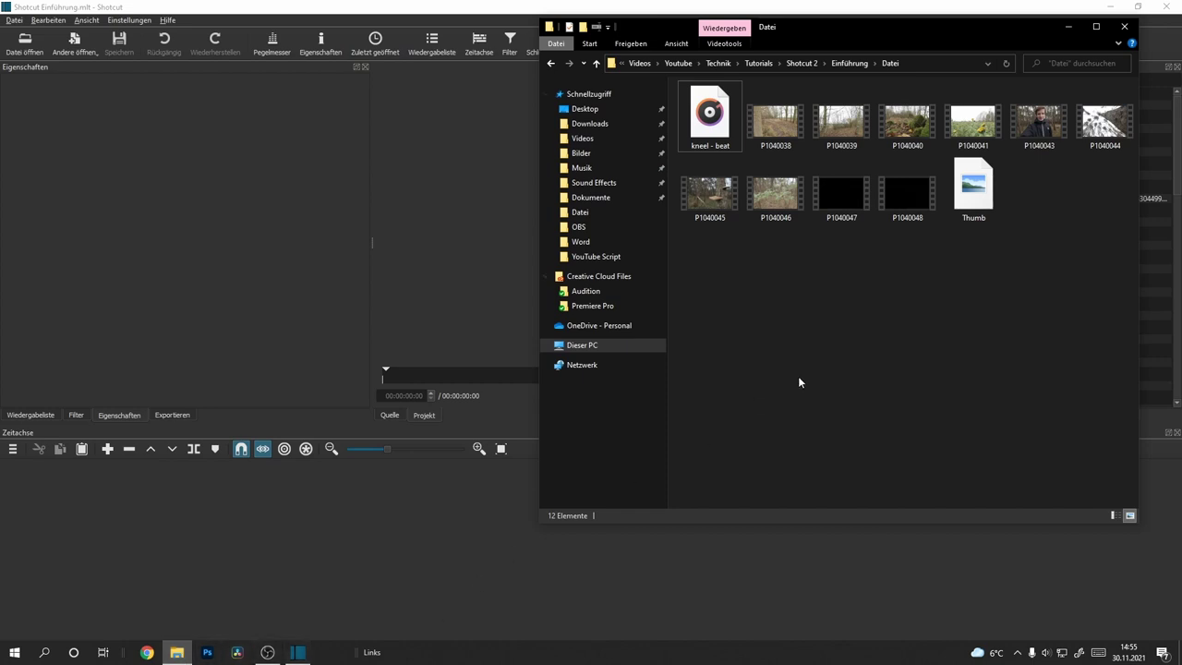
{"action": "left_click", "coordinate": [1036, 136]}
{"action": "left_click_drag", "start_coordinate": [1036, 136], "coordinate": [494, 218]}
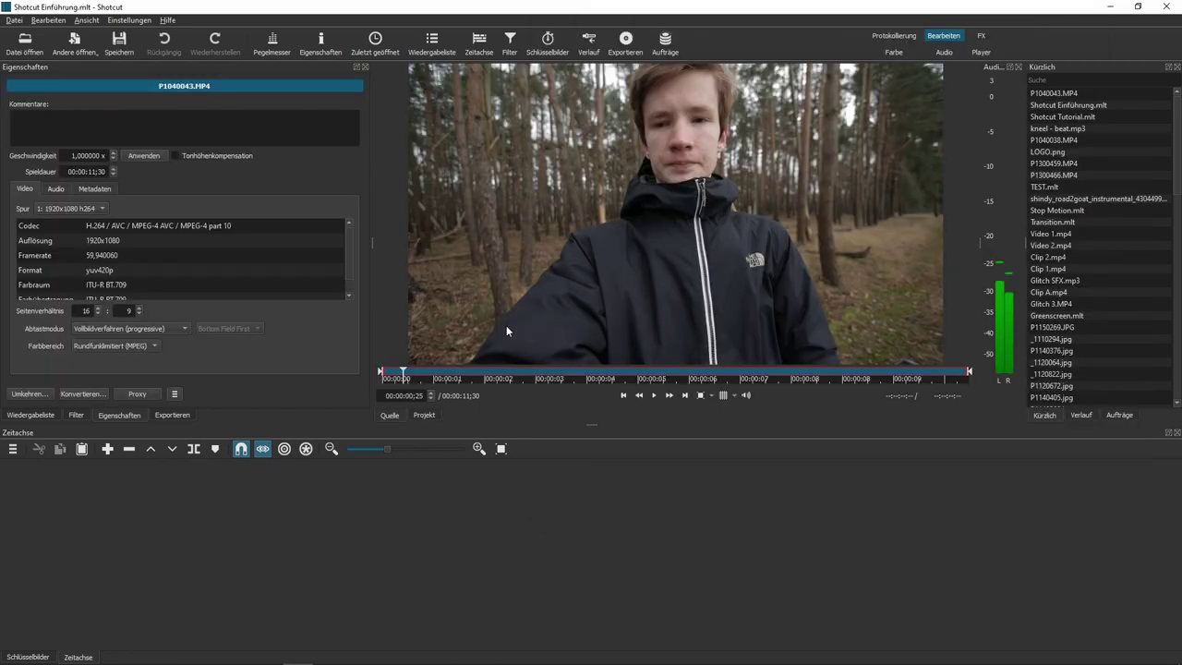
Step: Play the source clip to find where its usable part begins and set its in point to 00:00:01;42
{"action": "key", "text": "space"}
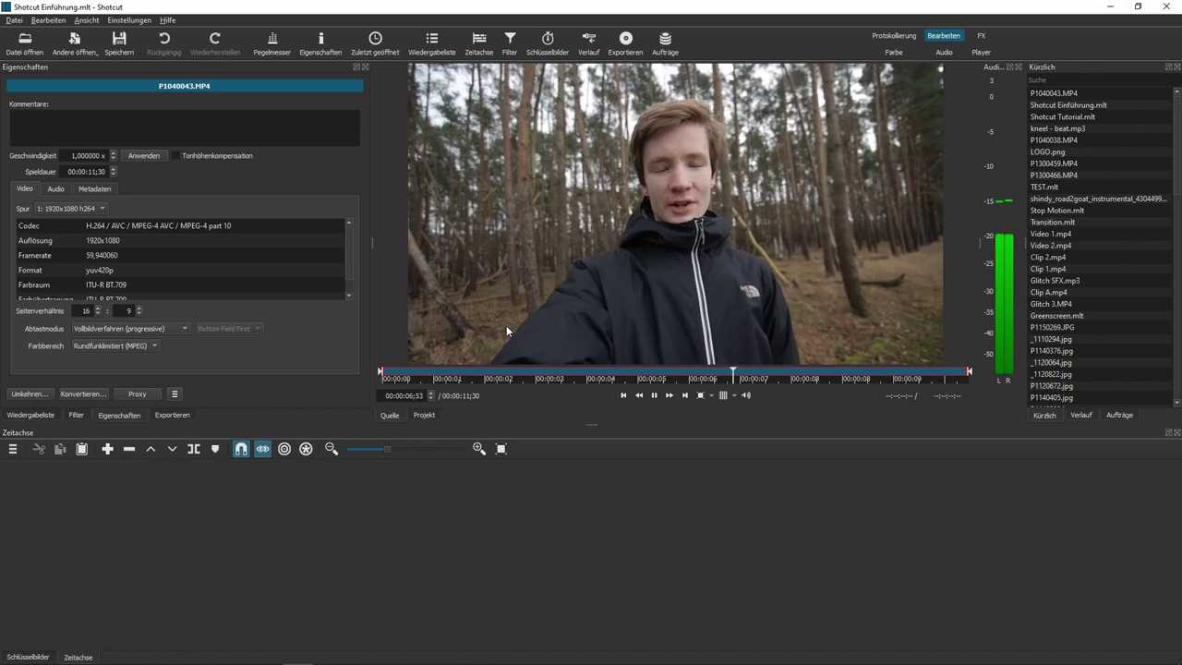
{"action": "key", "text": "space"}
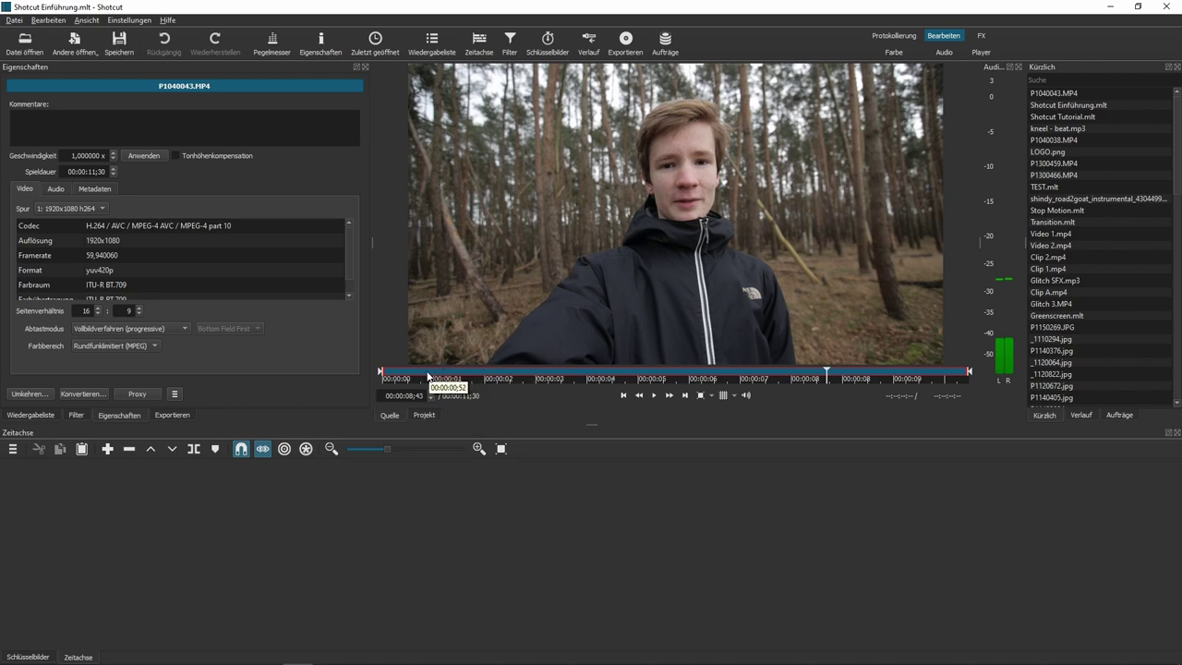
{"action": "left_click", "coordinate": [489, 380]}
{"action": "left_click", "coordinate": [471, 380]}
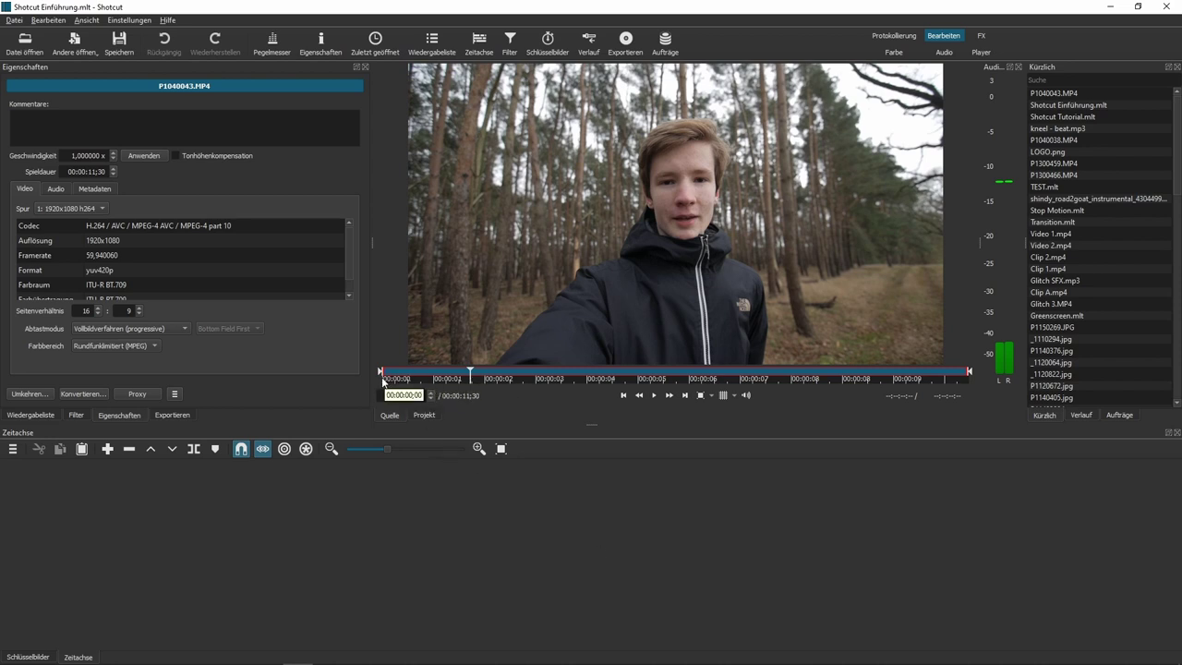
{"action": "mouse_move", "coordinate": [381, 372]}
{"action": "left_mouse_down"}
{"action": "mouse_move", "coordinate": [388, 393]}
{"action": "mouse_move", "coordinate": [469, 399]}
{"action": "left_mouse_up"}
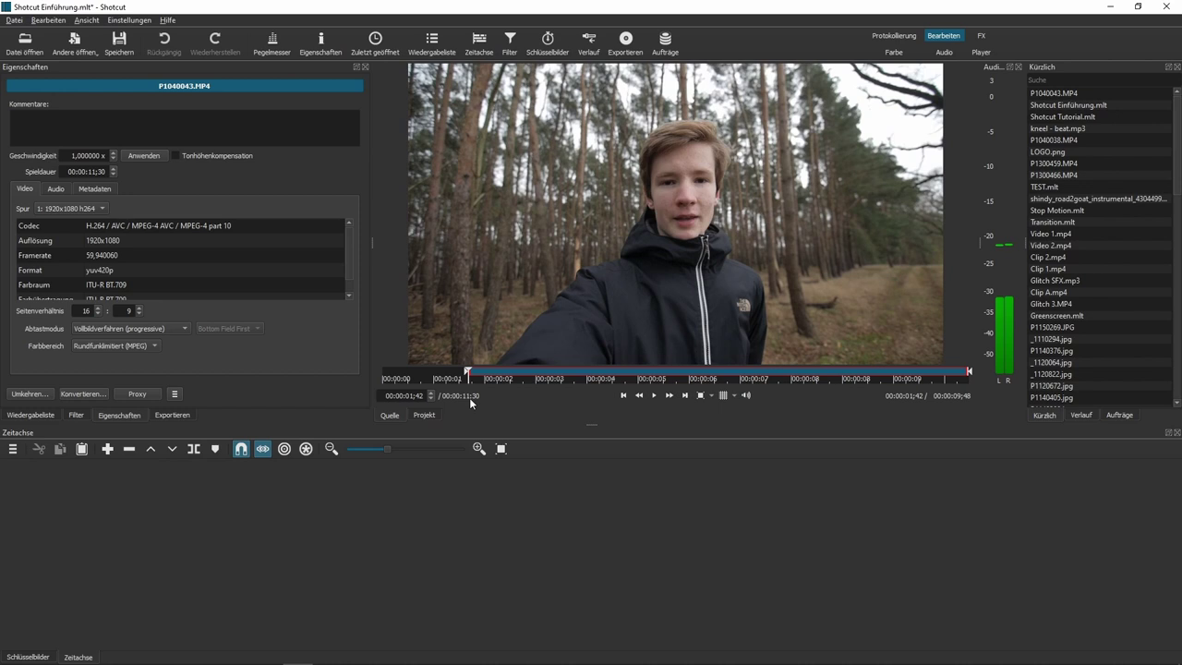
Step: Set the source clip's out point to about 00:00:09;24 and place the trimmed clip at the start of the timeline
{"action": "left_click", "coordinate": [871, 379]}
{"action": "key", "text": "space"}
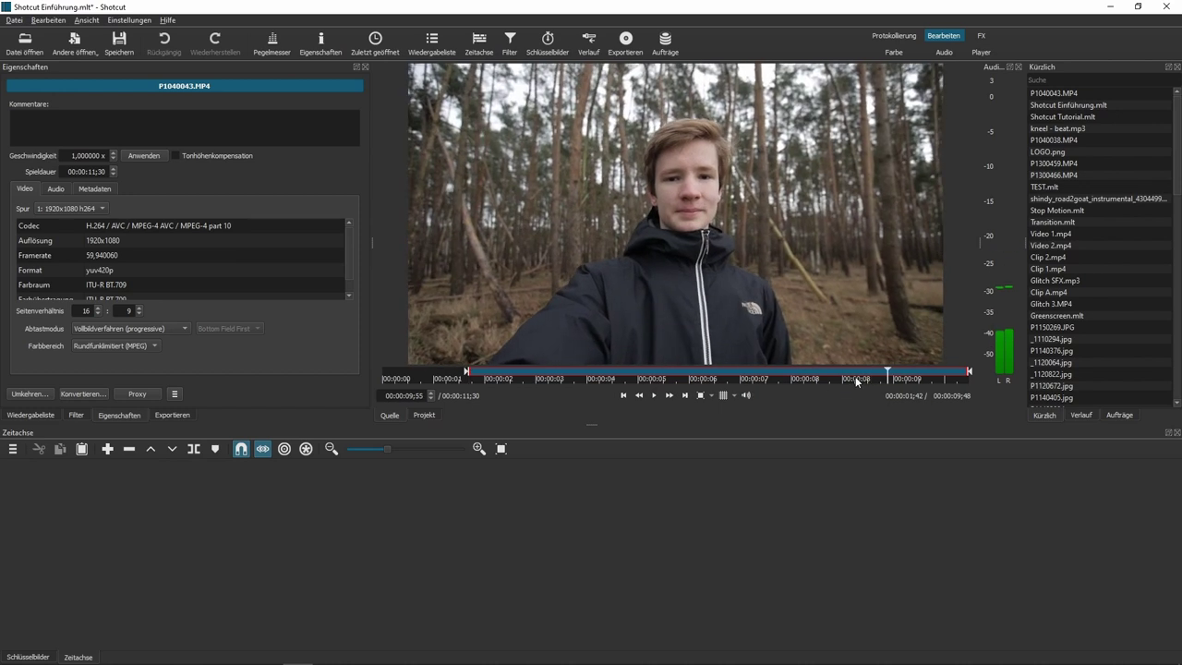
{"action": "left_click", "coordinate": [824, 379]}
{"action": "key", "text": "space"}
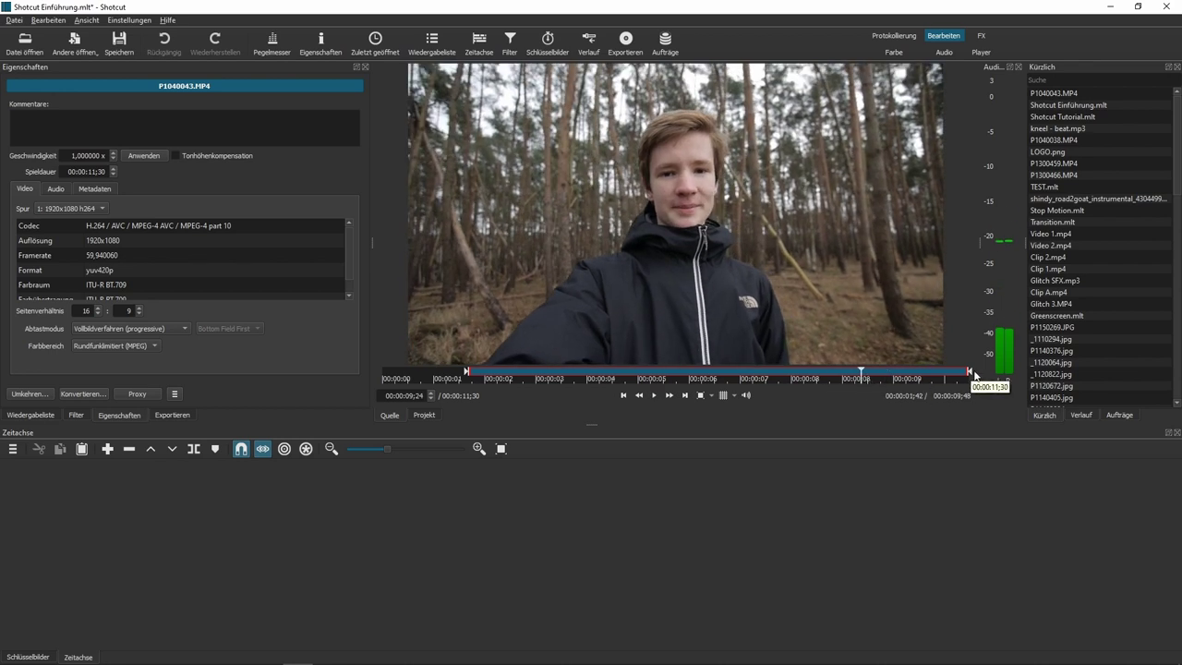
{"action": "left_click_drag", "start_coordinate": [970, 372], "coordinate": [866, 386]}
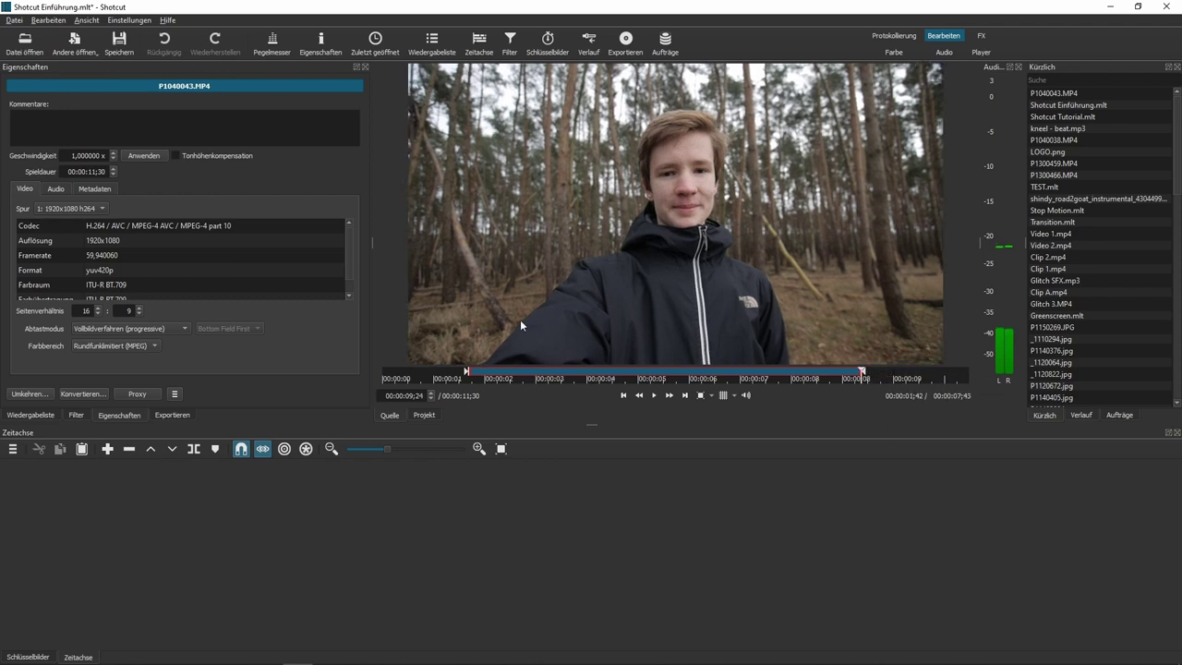
{"action": "left_click_drag", "start_coordinate": [644, 146], "coordinate": [161, 540]}
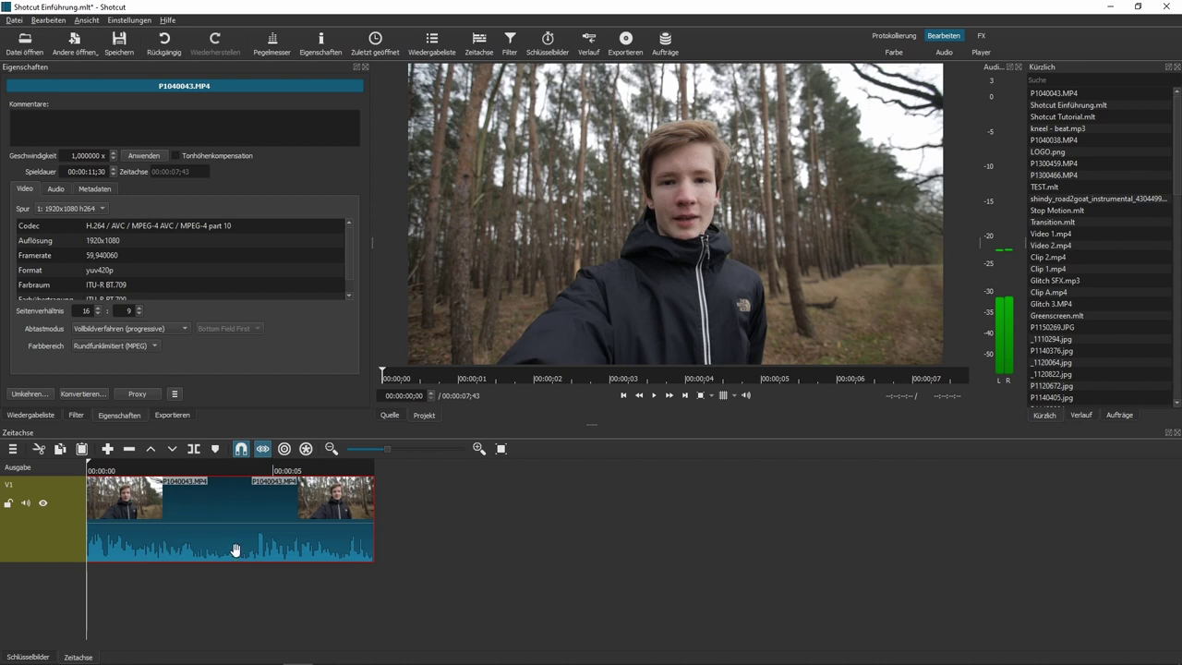
Step: Play the timeline clip to find the first cut position and split it at 00:00:02;58
{"action": "left_click", "coordinate": [169, 468]}
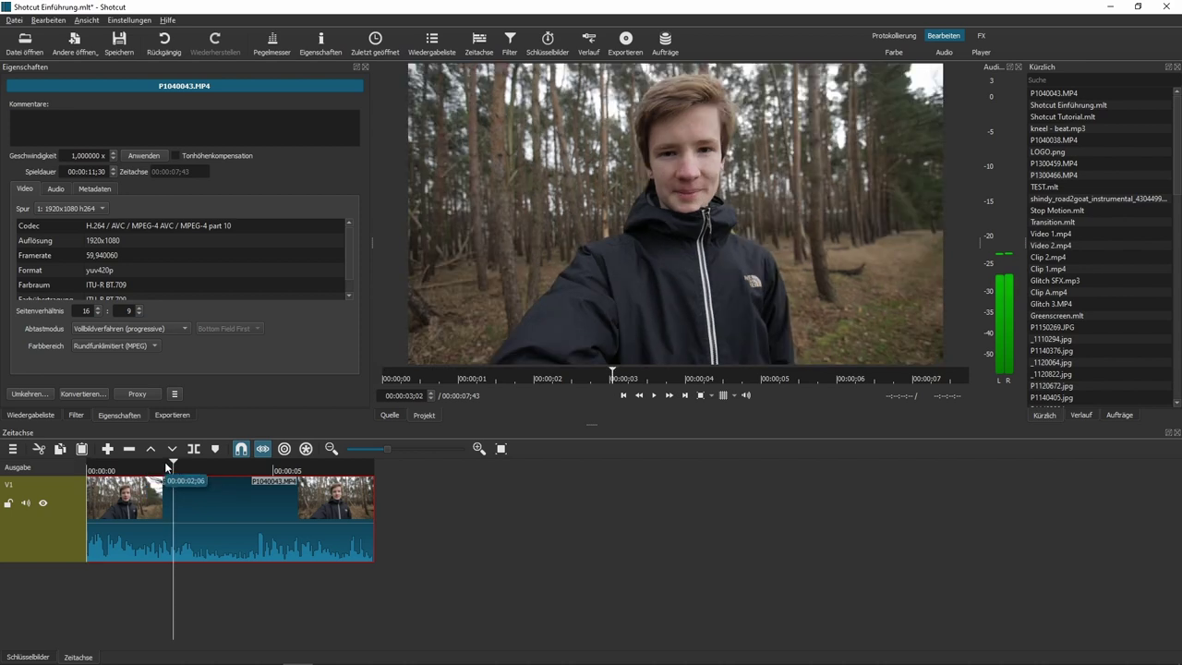
{"action": "key", "text": "space"}
{"action": "key", "text": "space"}
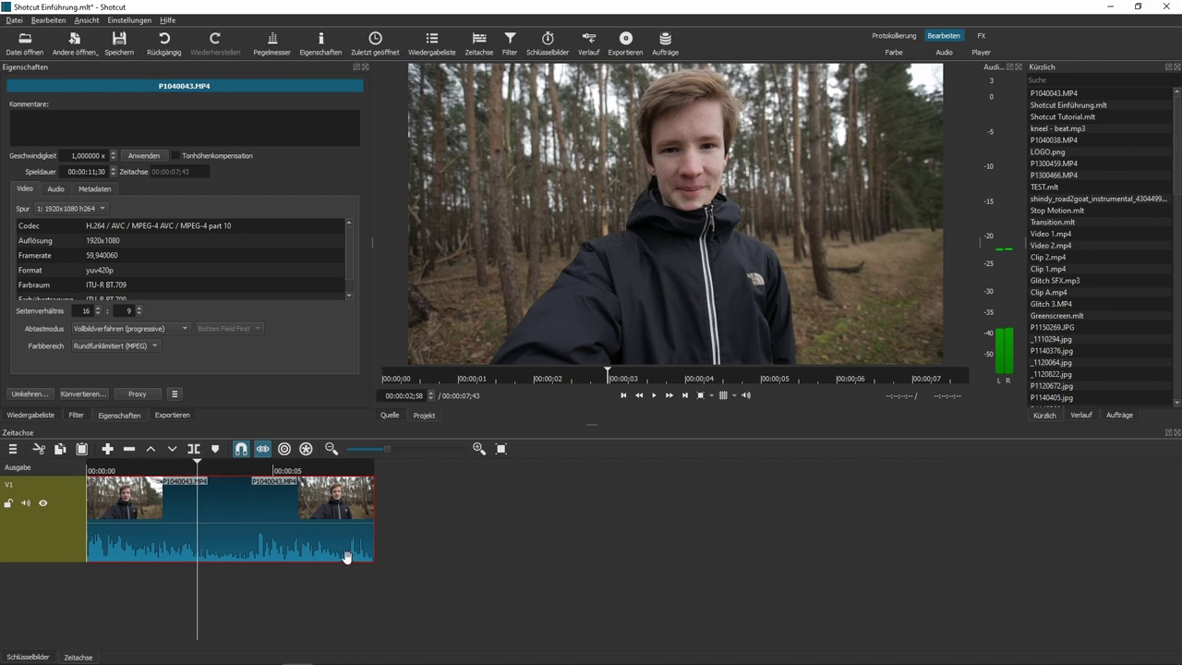
{"action": "key", "text": "s"}
Step: Split the second part of the timeline clip at 00:00:04;34
{"action": "left_click", "coordinate": [232, 466]}
{"action": "left_click", "coordinate": [211, 523]}
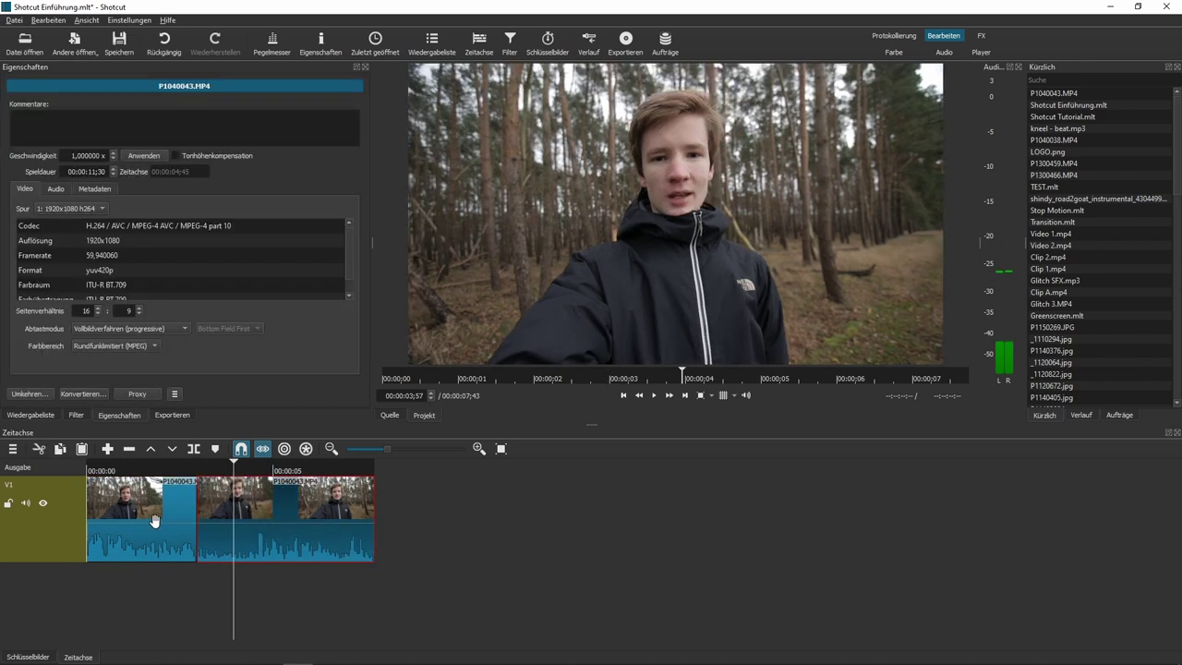
{"action": "left_click", "coordinate": [256, 469]}
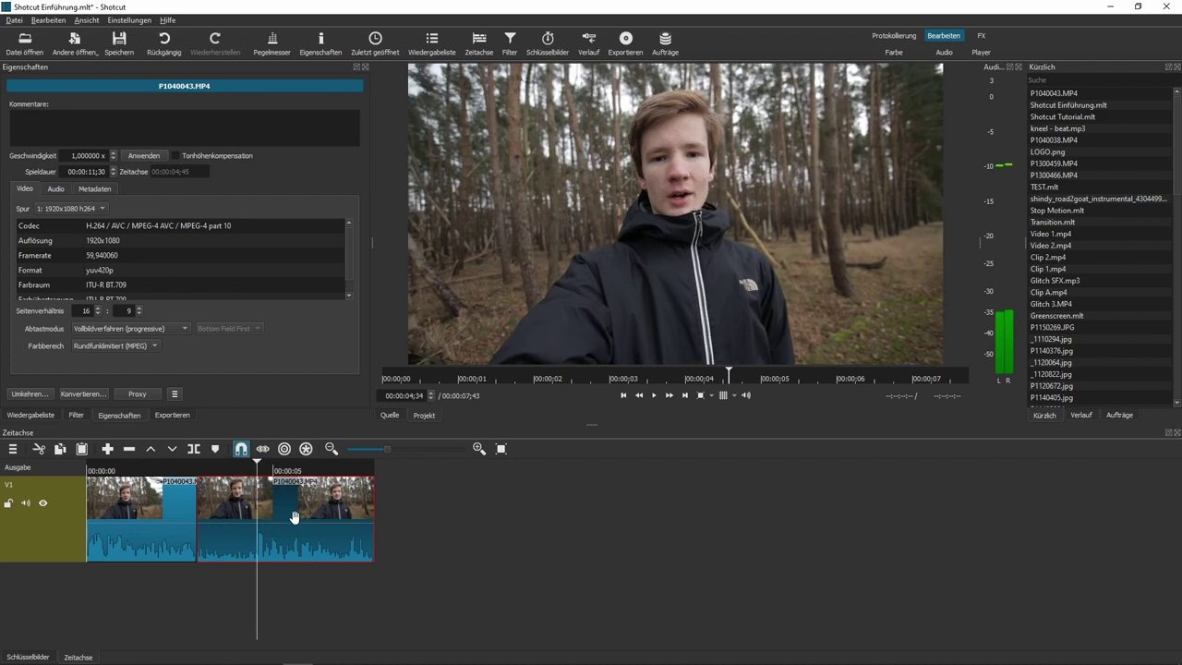
{"action": "key", "text": "s"}
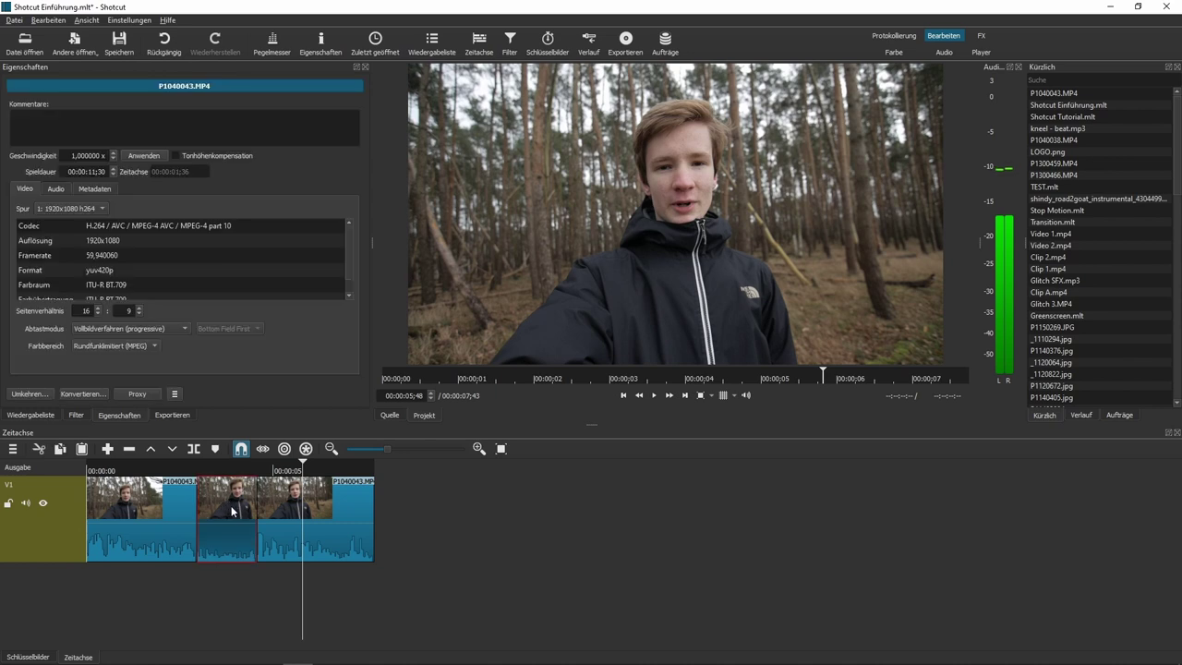
Step: Remove the middle clip segment without rippling and move the last segment against the first to close the gap
{"action": "key", "text": "z"}
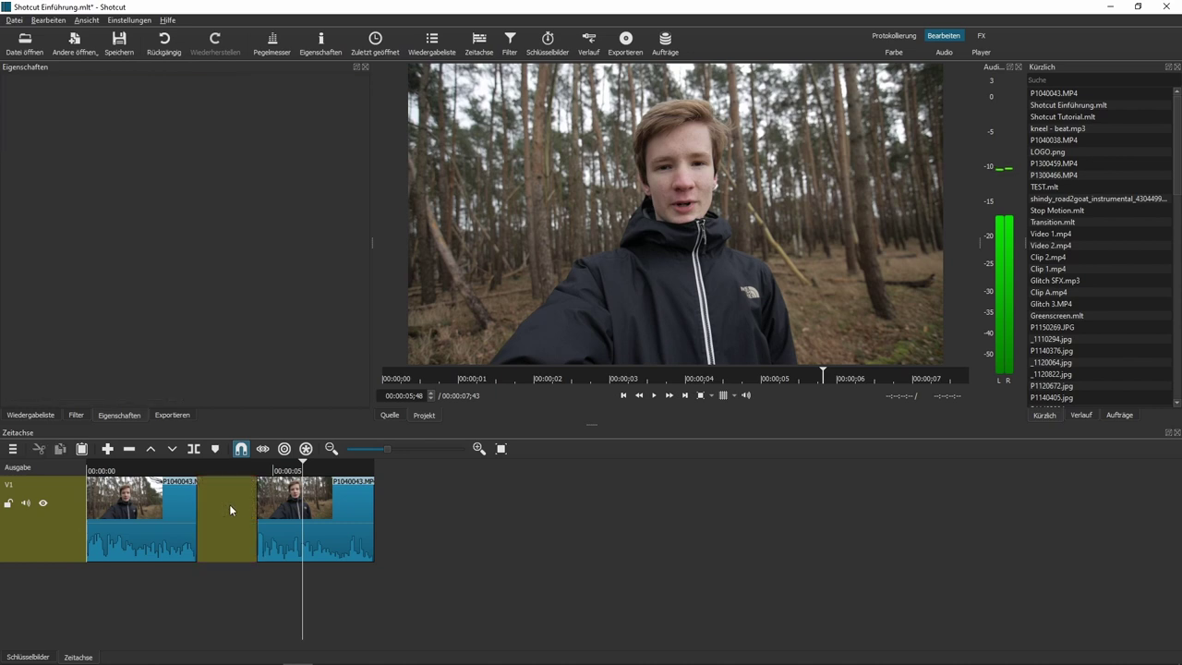
{"action": "left_click_drag", "start_coordinate": [310, 522], "coordinate": [251, 526]}
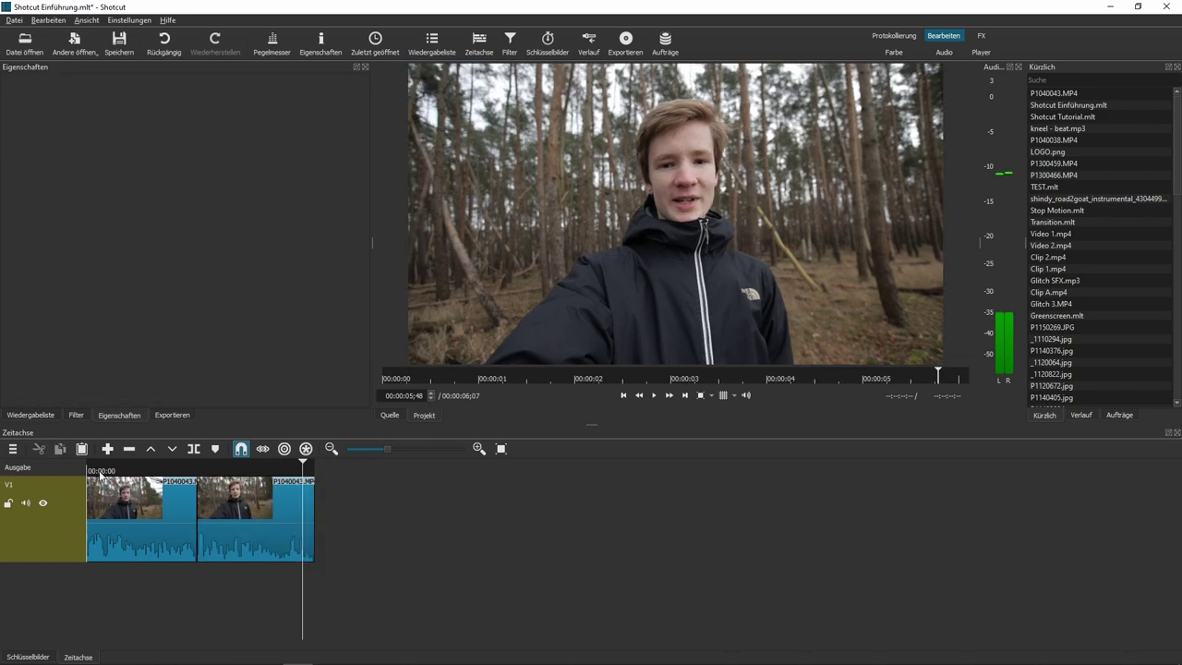
Step: Play the timeline from the start to check the cut between the two P1040043 segments
{"action": "left_click", "coordinate": [89, 471]}
{"action": "key", "text": "space"}
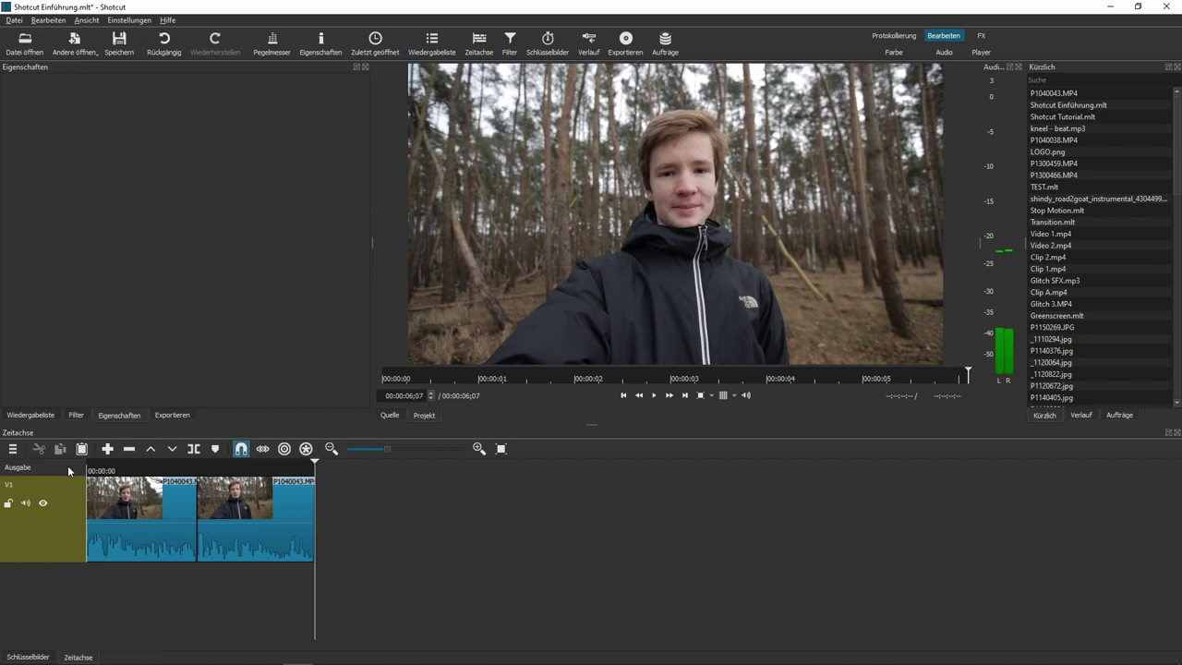
{"action": "left_click", "coordinate": [139, 498]}
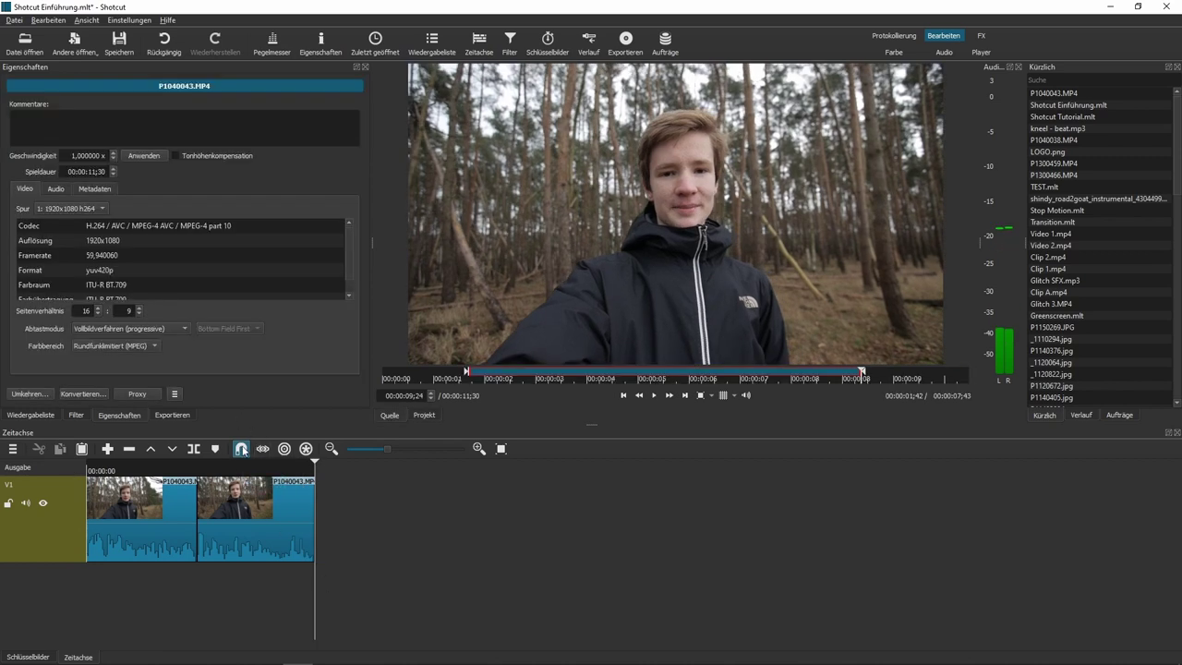
{"action": "mouse_move", "coordinate": [240, 505]}
{"action": "left_mouse_down"}
{"action": "mouse_move", "coordinate": [230, 522]}
{"action": "mouse_move", "coordinate": [246, 523]}
{"action": "left_mouse_up"}
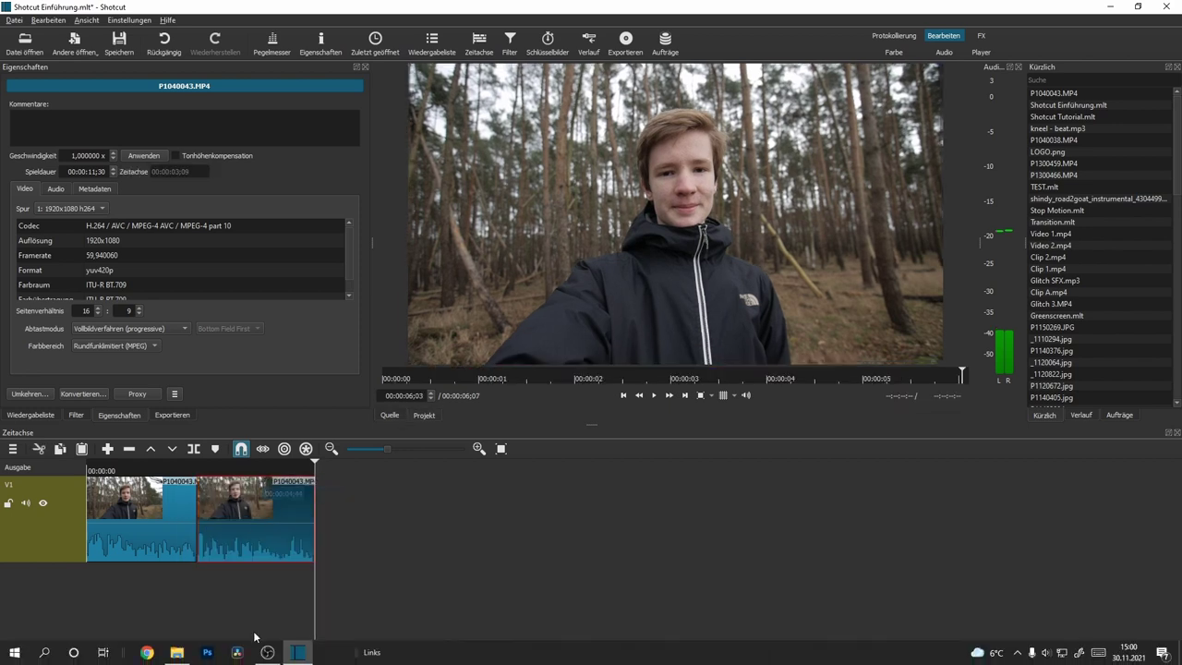
Step: Open P1040038 from the project's media folder in the player and set its in point to about 00:00:03;26
{"action": "left_click", "coordinate": [176, 652]}
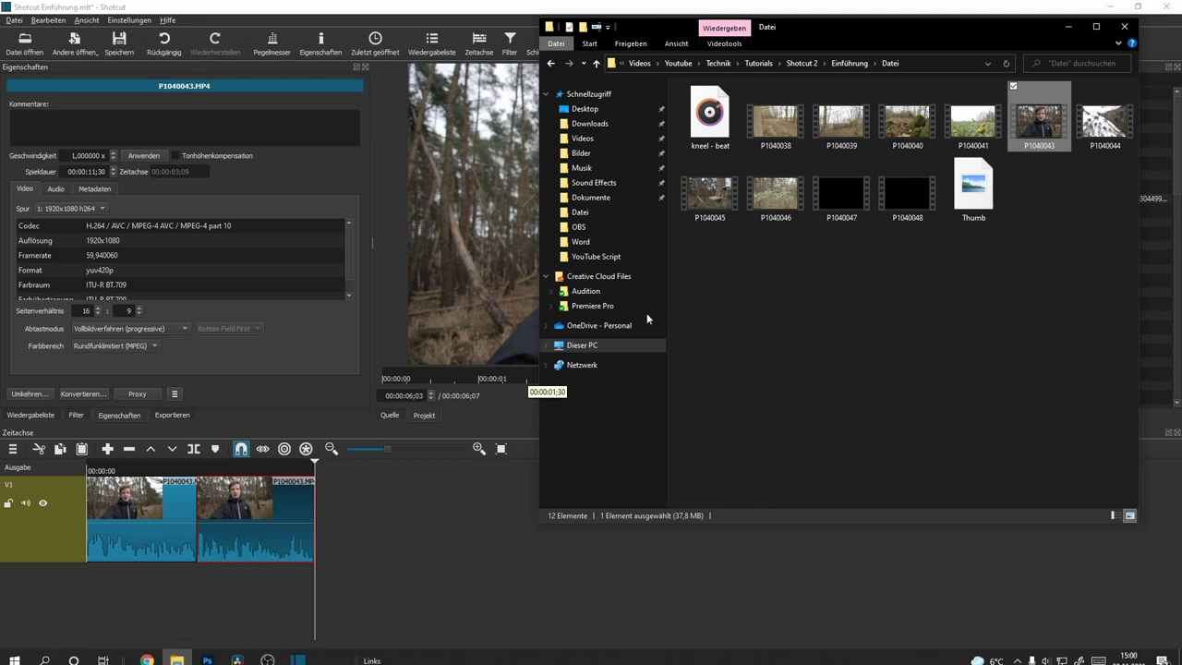
{"action": "left_click_drag", "start_coordinate": [774, 122], "coordinate": [482, 230]}
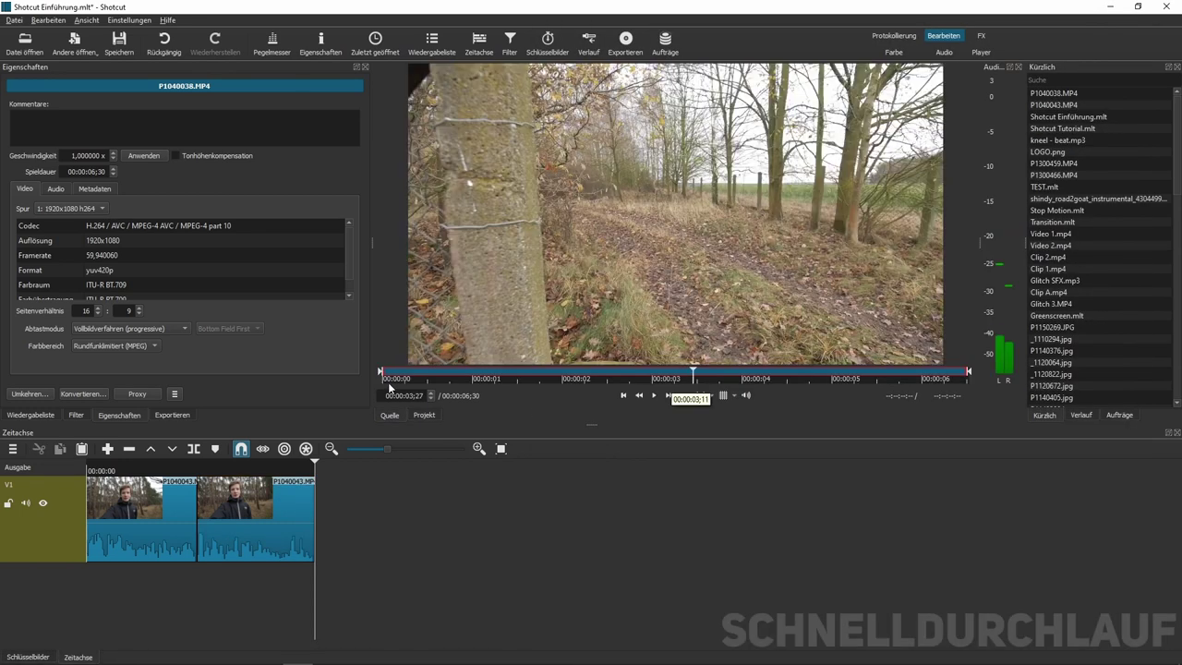
{"action": "left_click_drag", "start_coordinate": [381, 372], "coordinate": [693, 443]}
Step: Play the source clip to choose its end, shorten the selection to about 00:00:02;13 and append it after the last clip on V1
{"action": "key", "text": "space"}
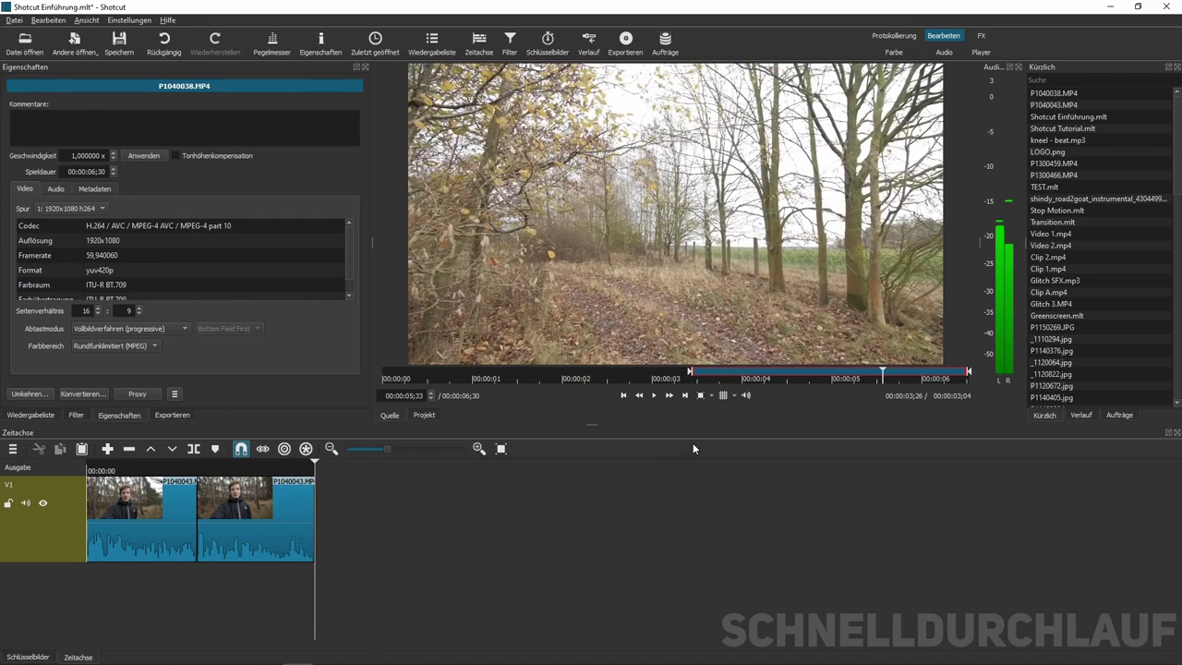
{"action": "left_click_drag", "start_coordinate": [969, 372], "coordinate": [892, 372]}
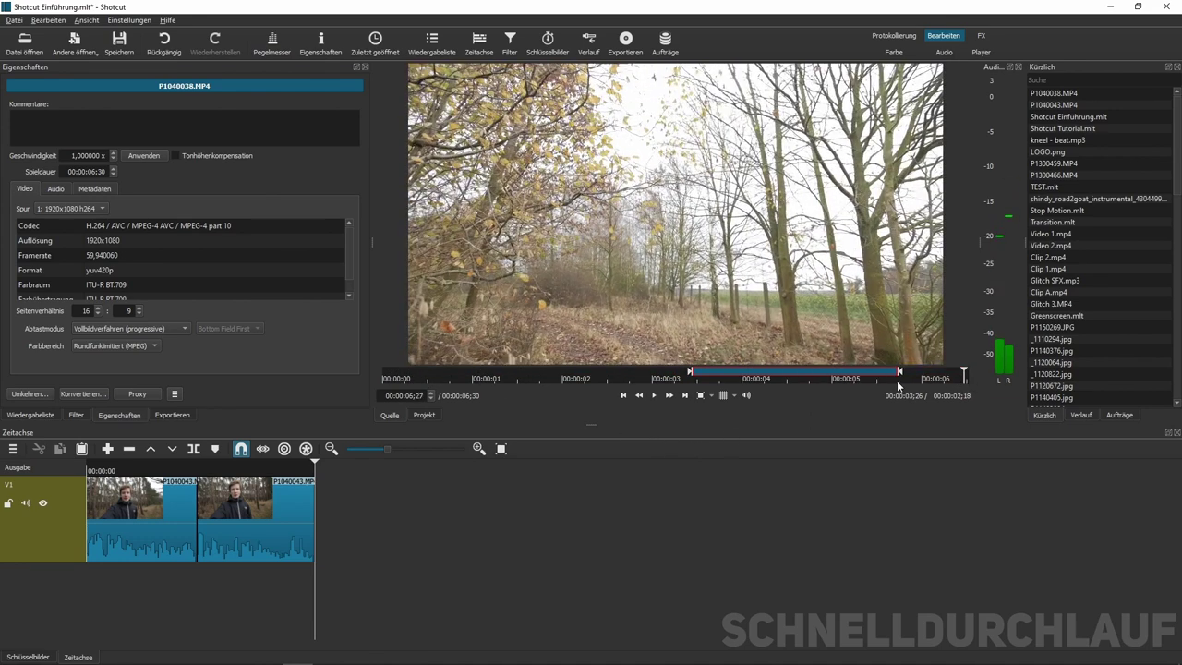
{"action": "left_click_drag", "start_coordinate": [614, 236], "coordinate": [319, 466]}
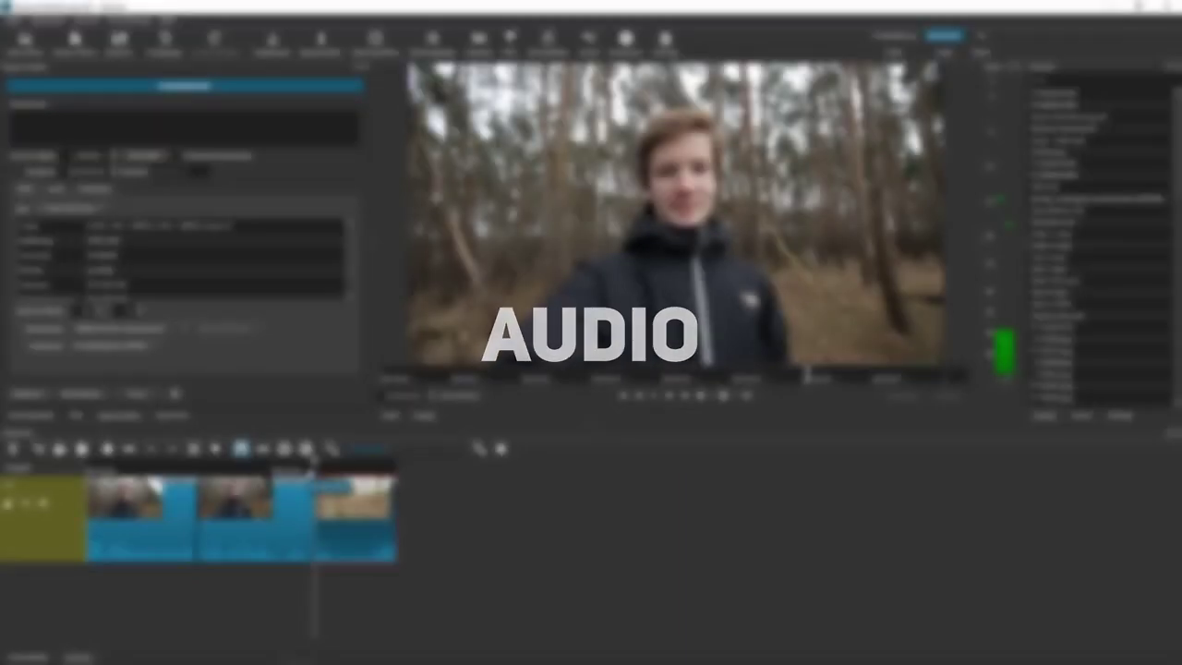
Step: Open the music file kneel - beat from the media folder in the player and append it after the last clip on V1
{"action": "left_click", "coordinate": [181, 654]}
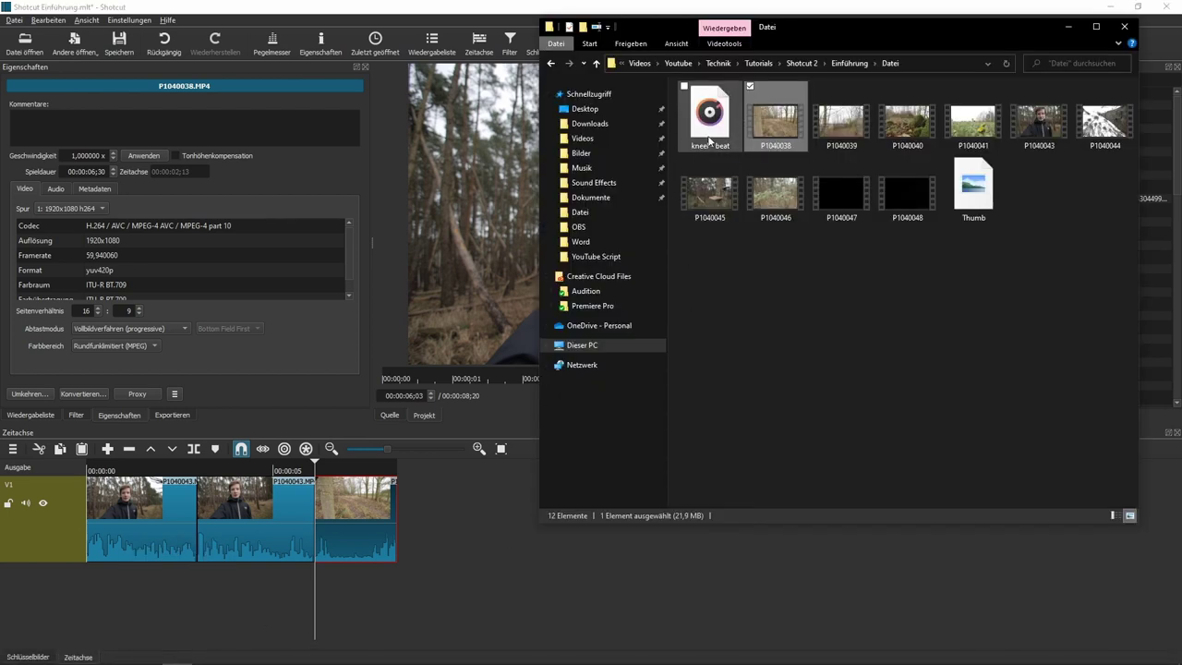
{"action": "left_click_drag", "start_coordinate": [709, 139], "coordinate": [475, 221]}
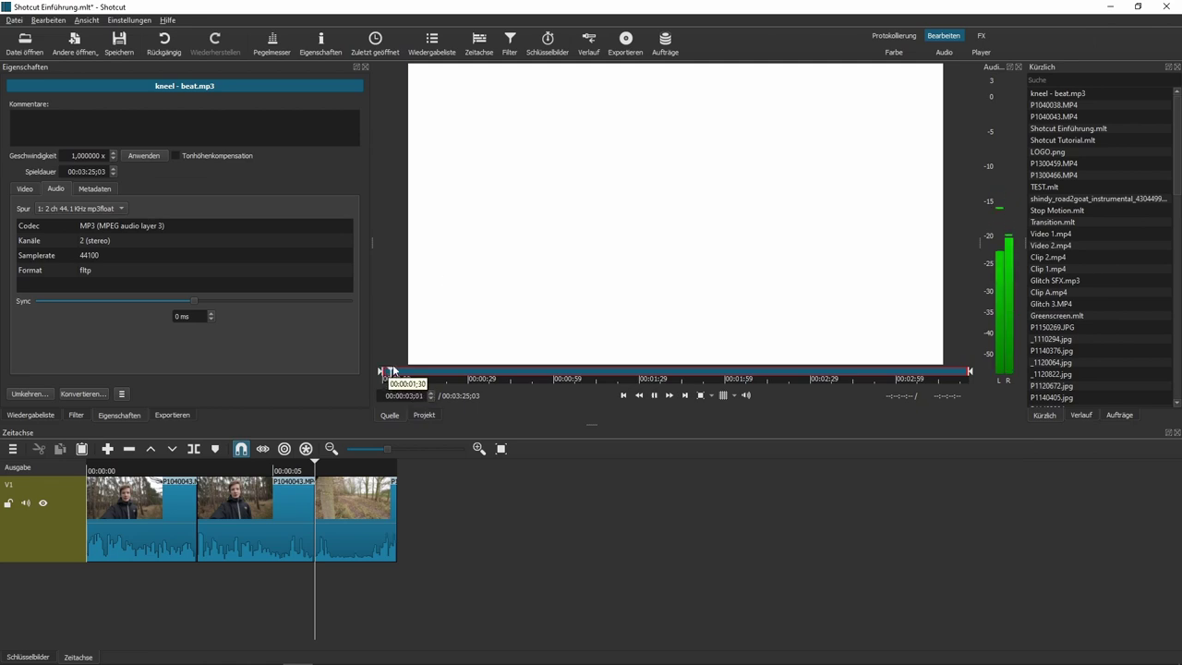
{"action": "key", "text": "space"}
{"action": "left_click_drag", "start_coordinate": [669, 146], "coordinate": [404, 504]}
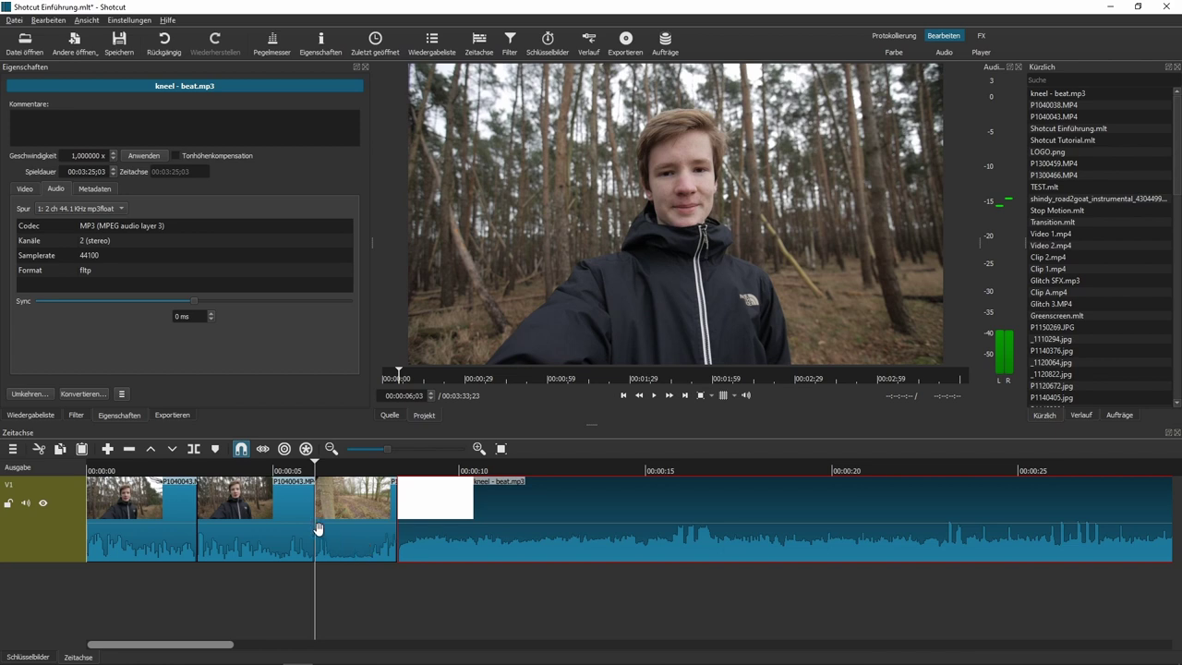
Step: Add an audio track and move the kneel - beat.mp3 clip from V1 to the start of the new track
{"action": "key", "text": "space"}
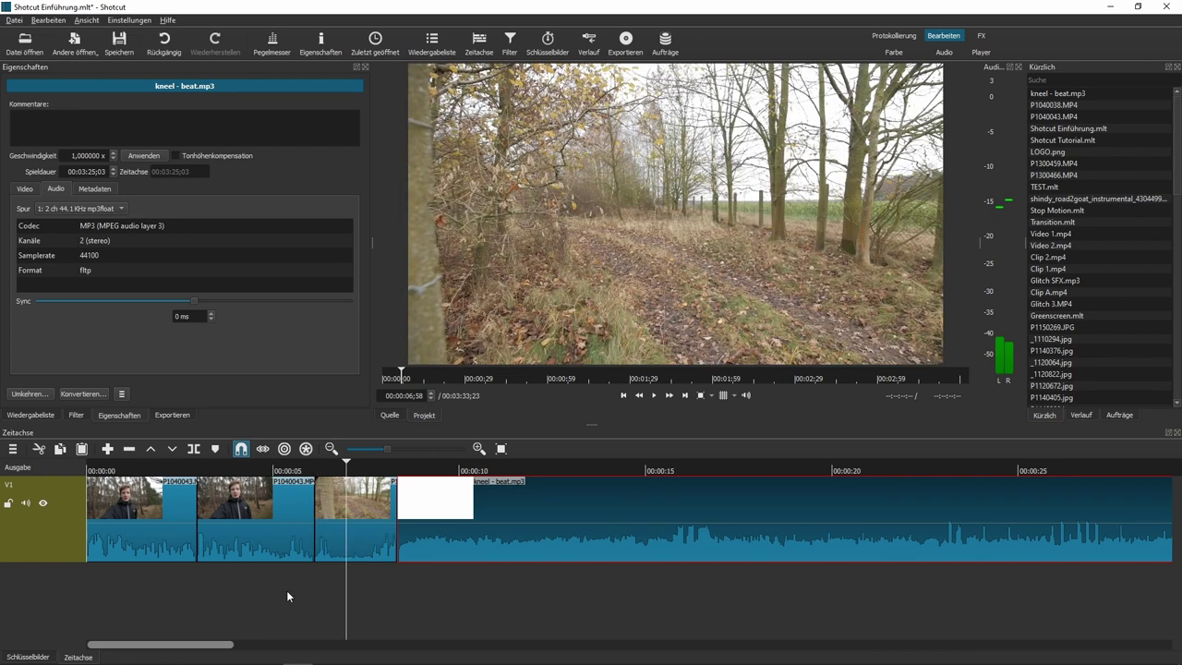
{"action": "right_click", "coordinate": [54, 598]}
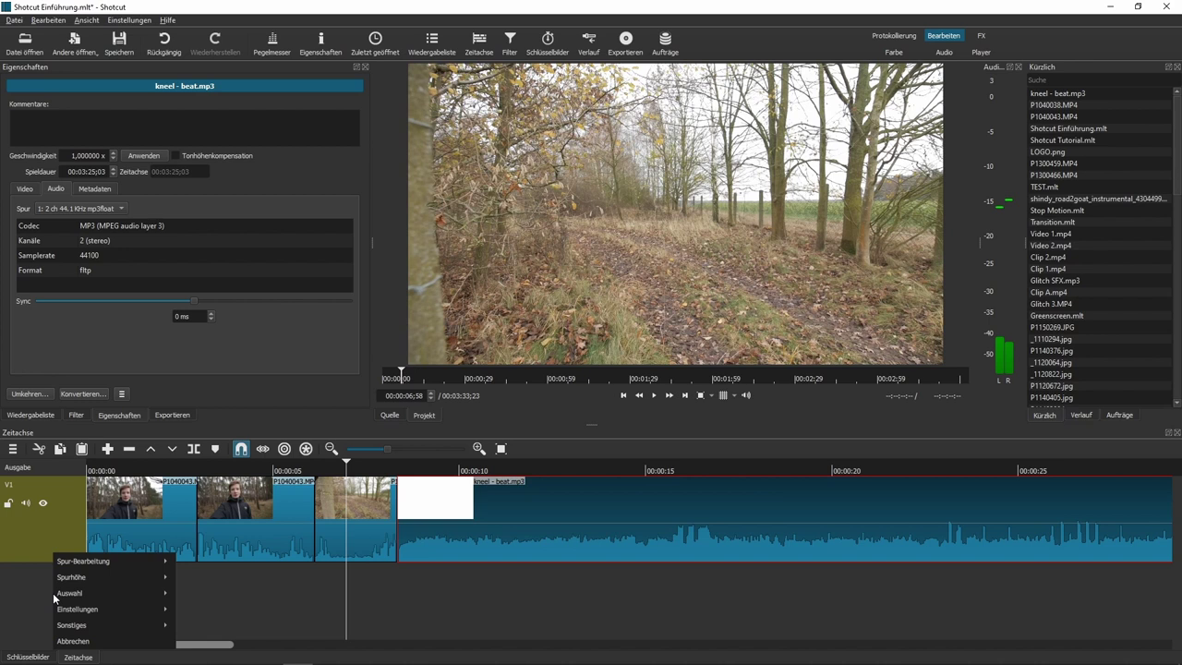
{"action": "mouse_move", "coordinate": [72, 564]}
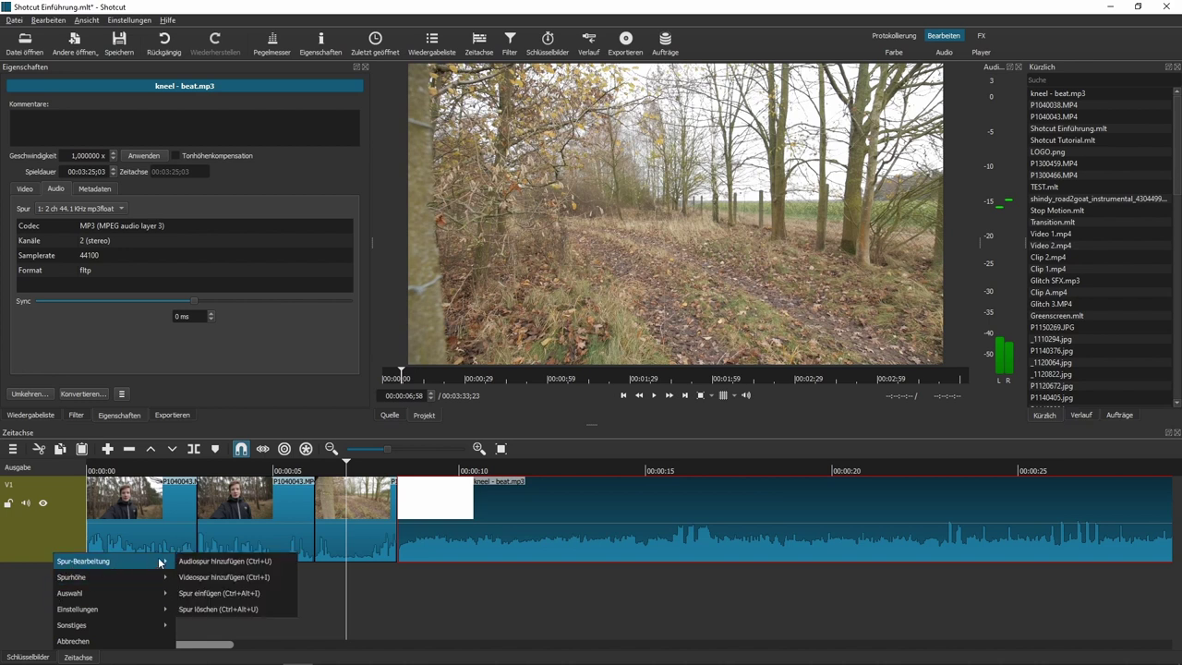
{"action": "left_click", "coordinate": [248, 562]}
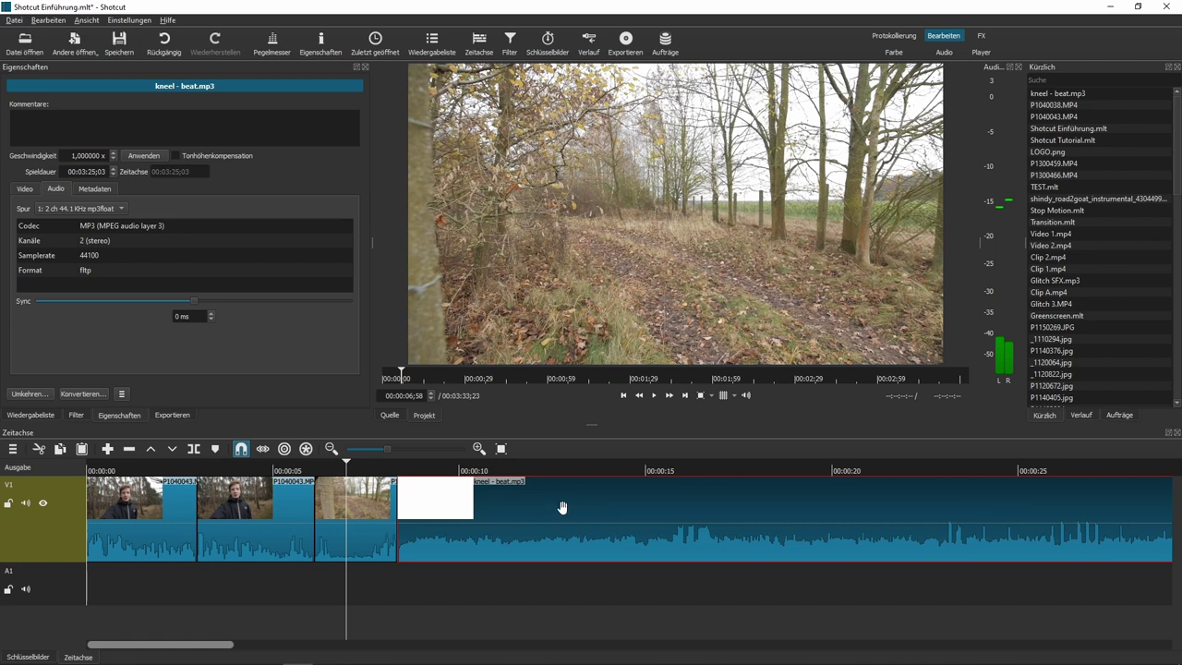
{"action": "left_click_drag", "start_coordinate": [562, 507], "coordinate": [238, 629]}
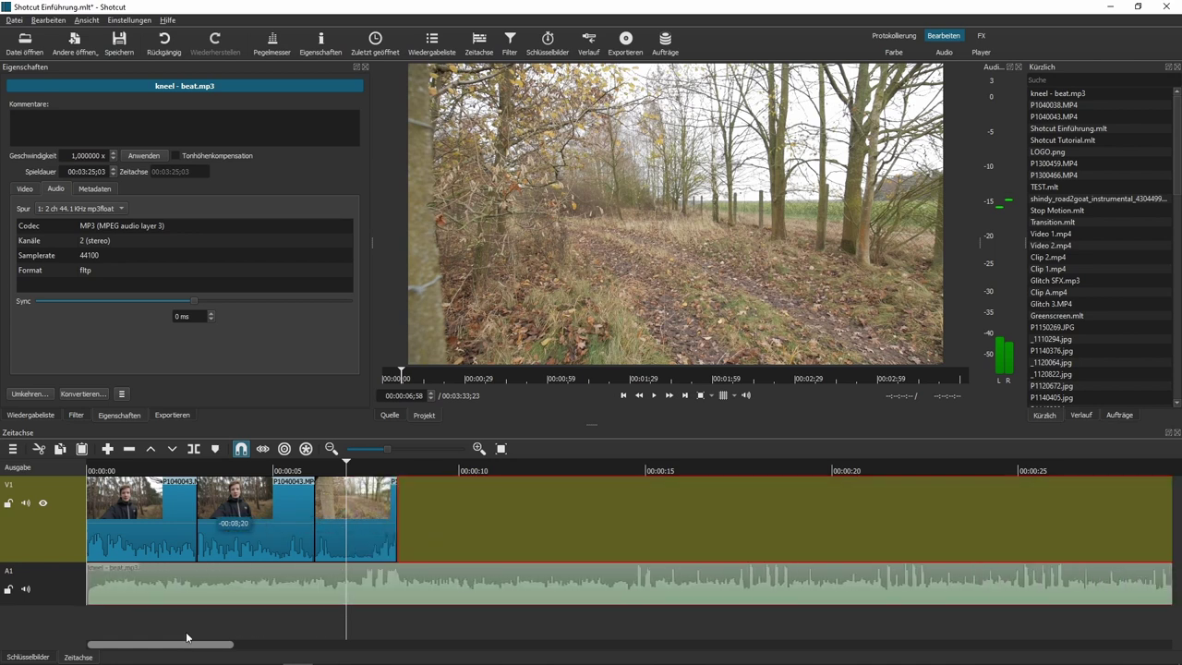
{"action": "left_click_drag", "start_coordinate": [136, 643], "coordinate": [135, 644]}
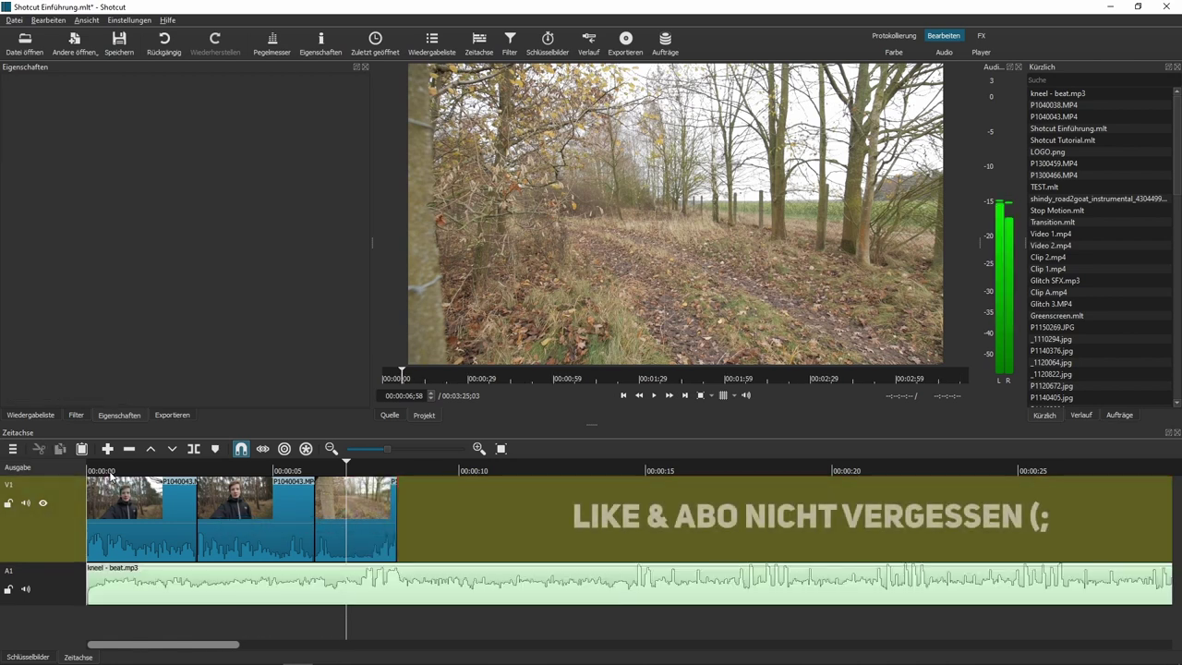
Step: Play the timeline from the start to judge the music's loudness against the speech, and return to the beginning
{"action": "key", "text": "Home"}
{"action": "key", "text": "space"}
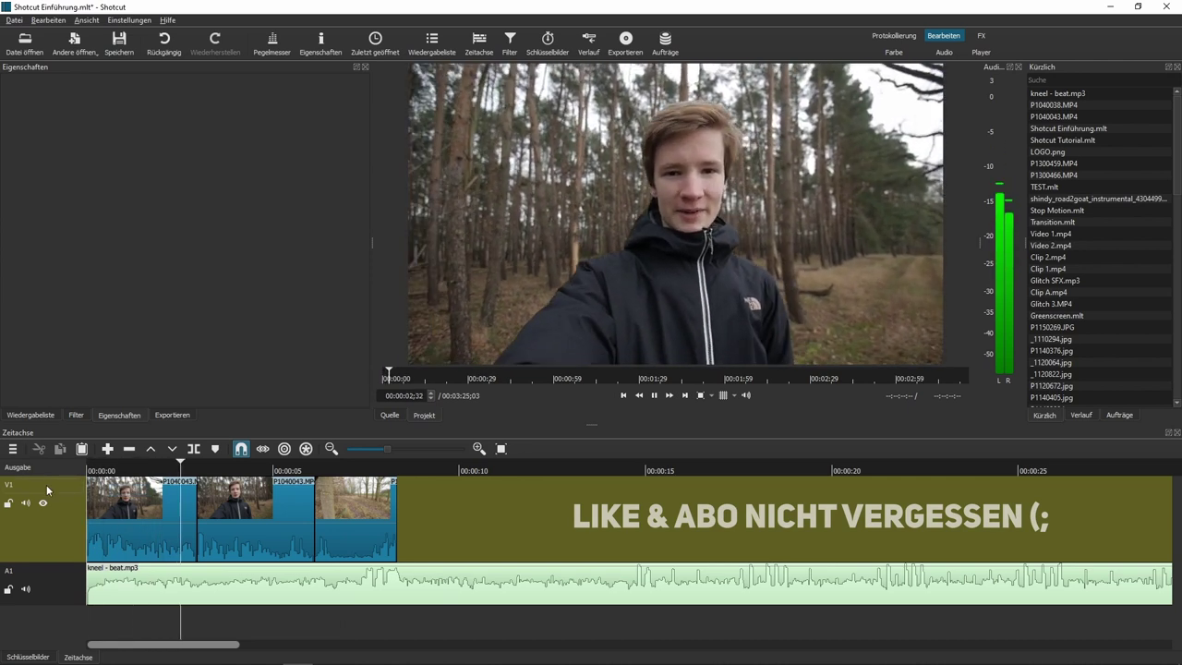
{"action": "key", "text": "space"}
{"action": "key", "text": "Home"}
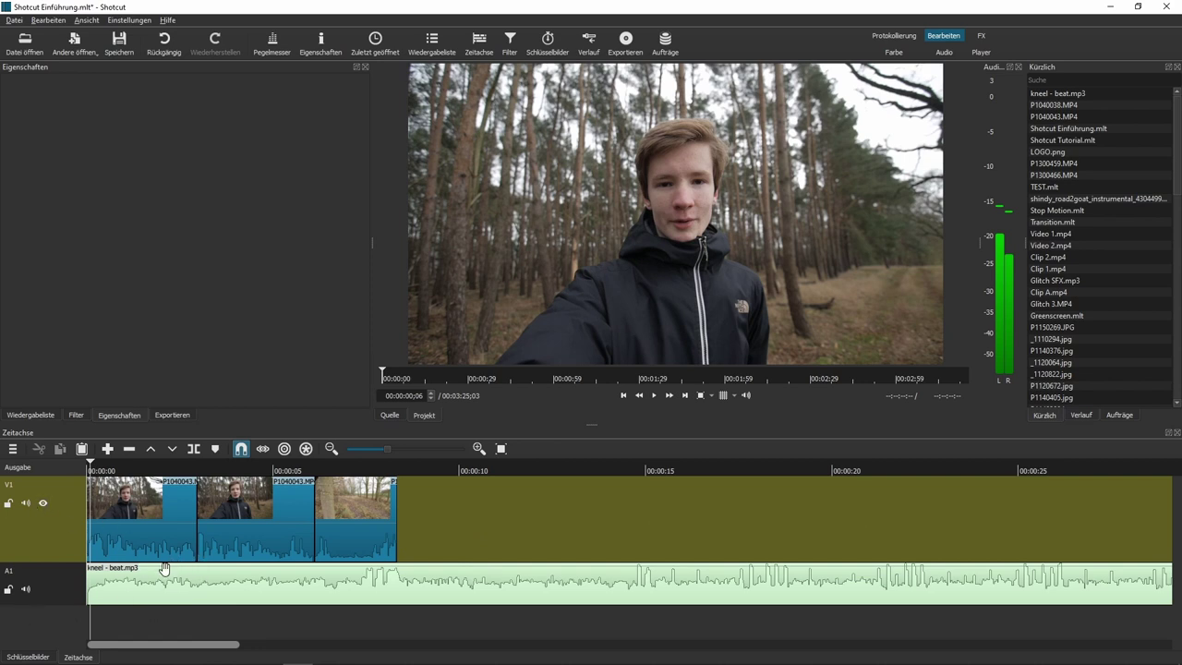
Step: Search the filters for "laut" and add the Verstärkung / Lautstärke filter to the kneel - beat.mp3 clip on A1
{"action": "left_click", "coordinate": [139, 593]}
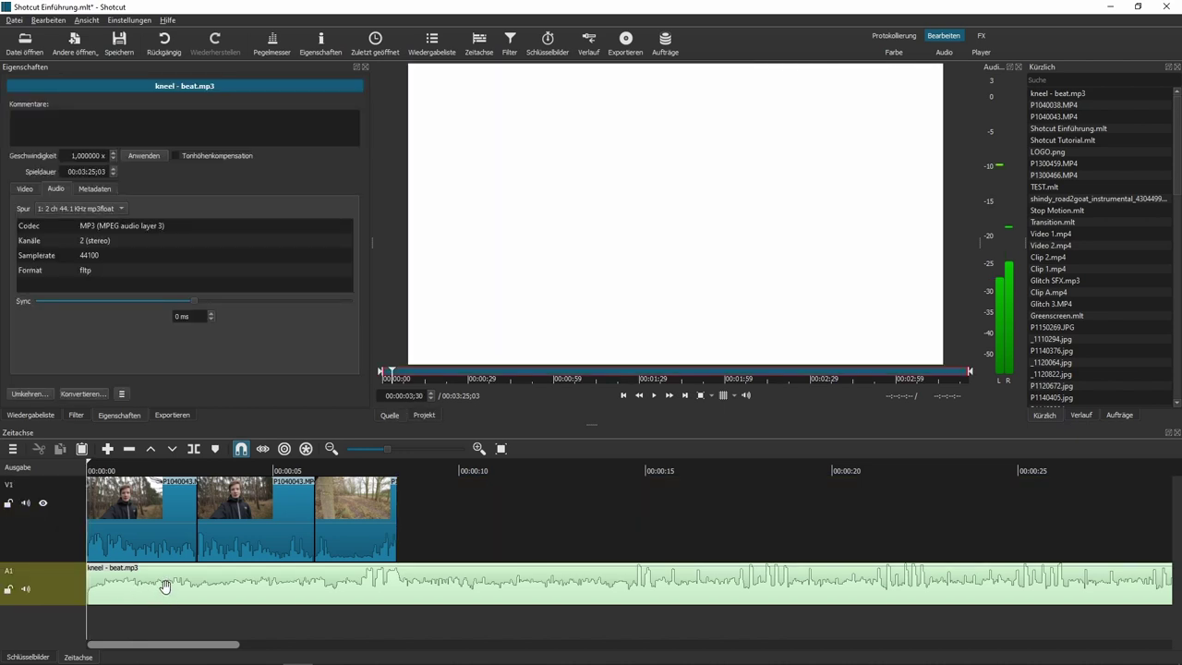
{"action": "left_click", "coordinate": [165, 586]}
{"action": "left_click", "coordinate": [77, 414]}
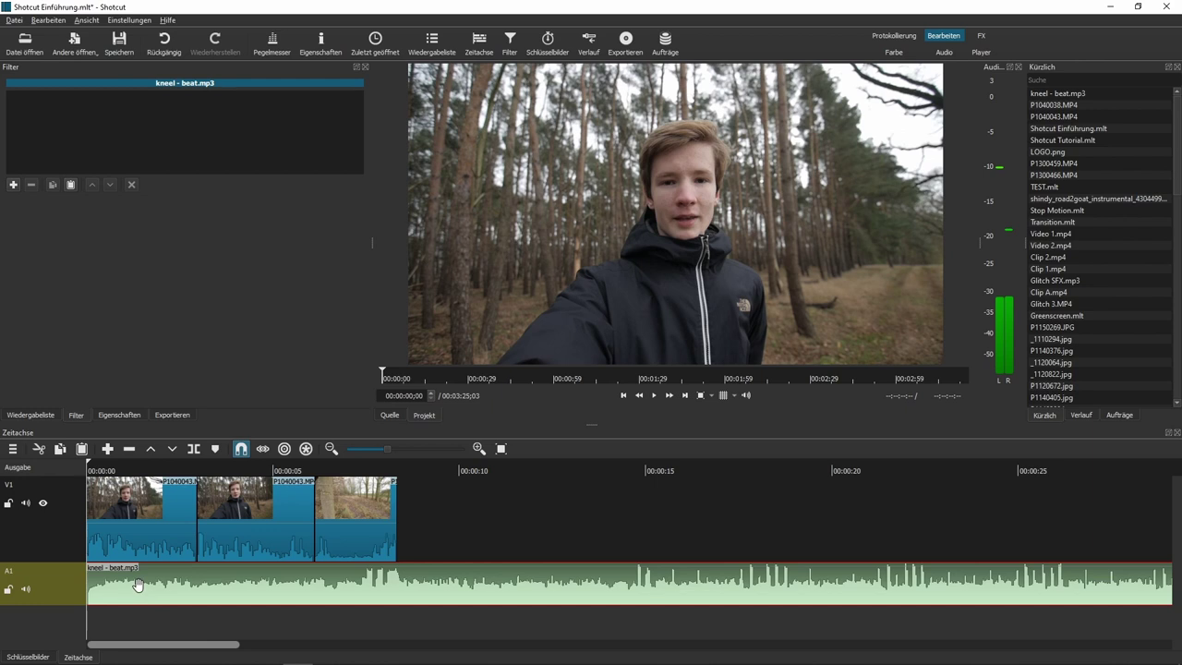
{"action": "left_click", "coordinate": [13, 186]}
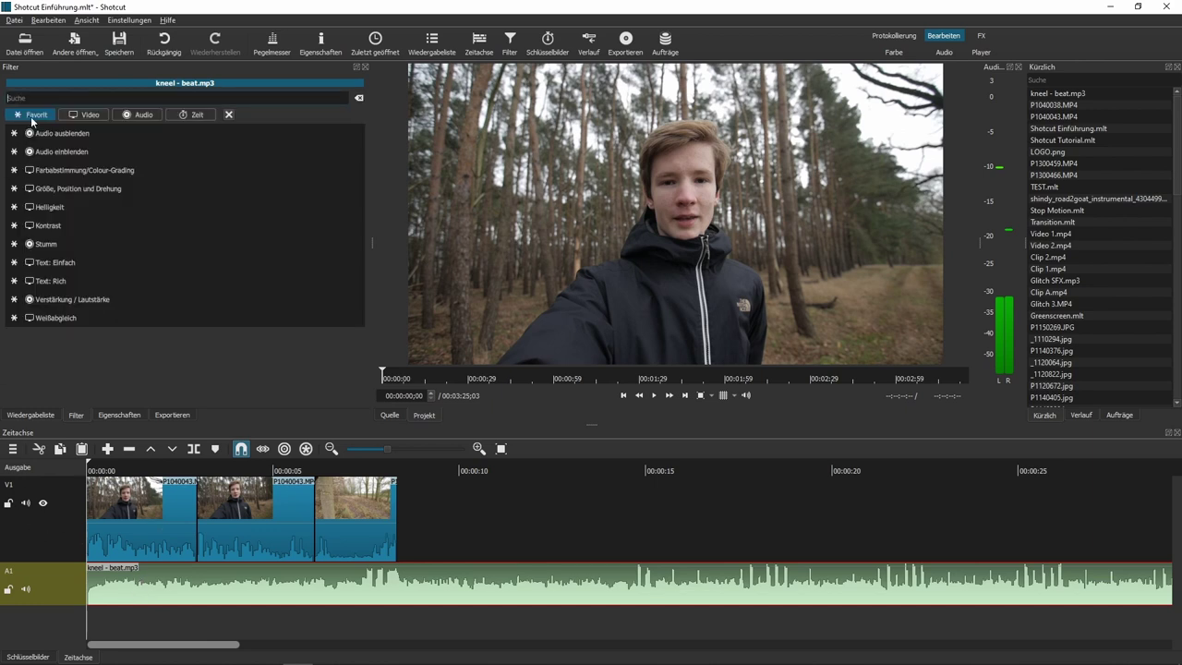
{"action": "left_click", "coordinate": [93, 117]}
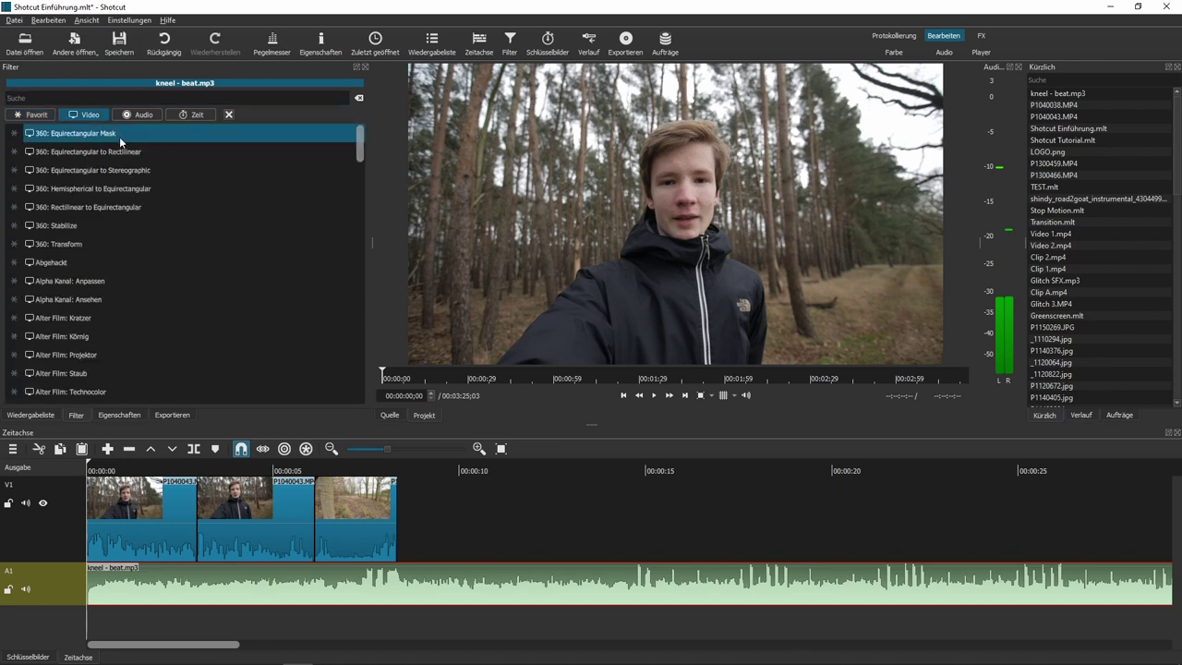
{"action": "left_click", "coordinate": [139, 118]}
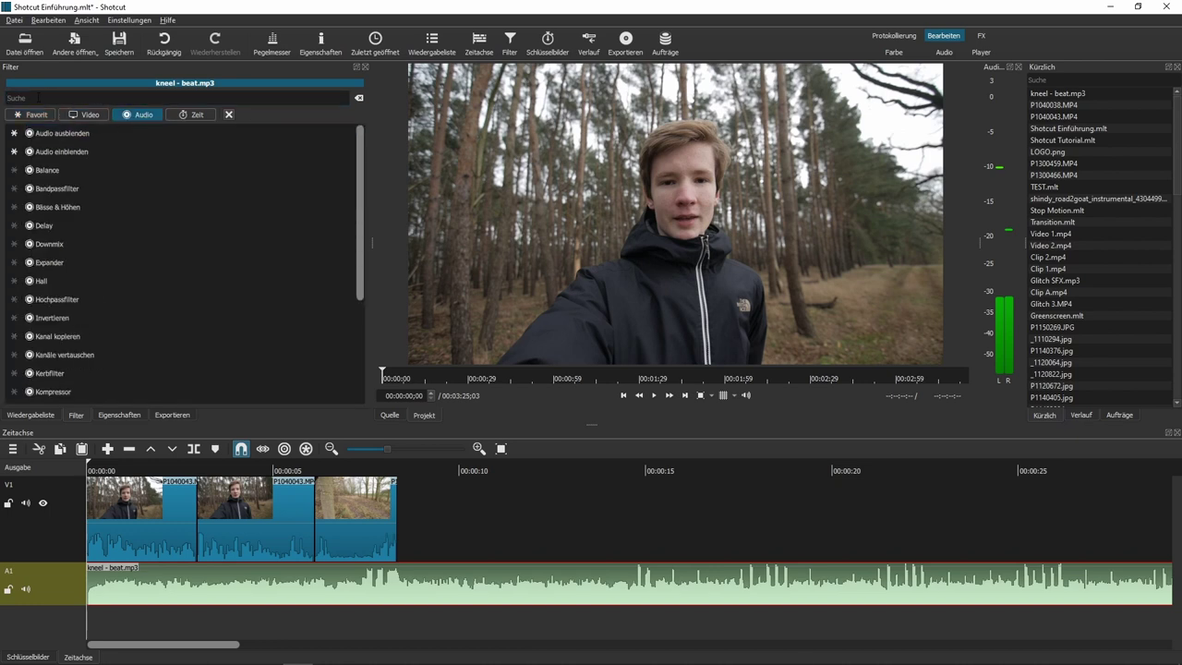
{"action": "left_click", "coordinate": [38, 97]}
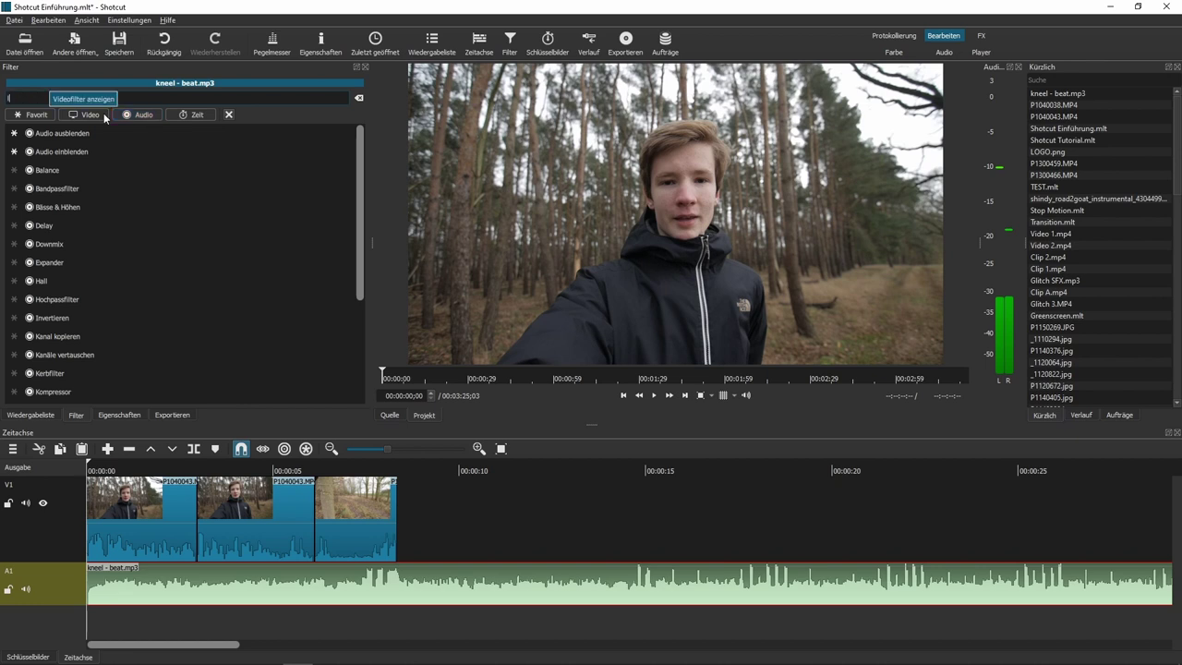
{"action": "type", "text": "laut"}
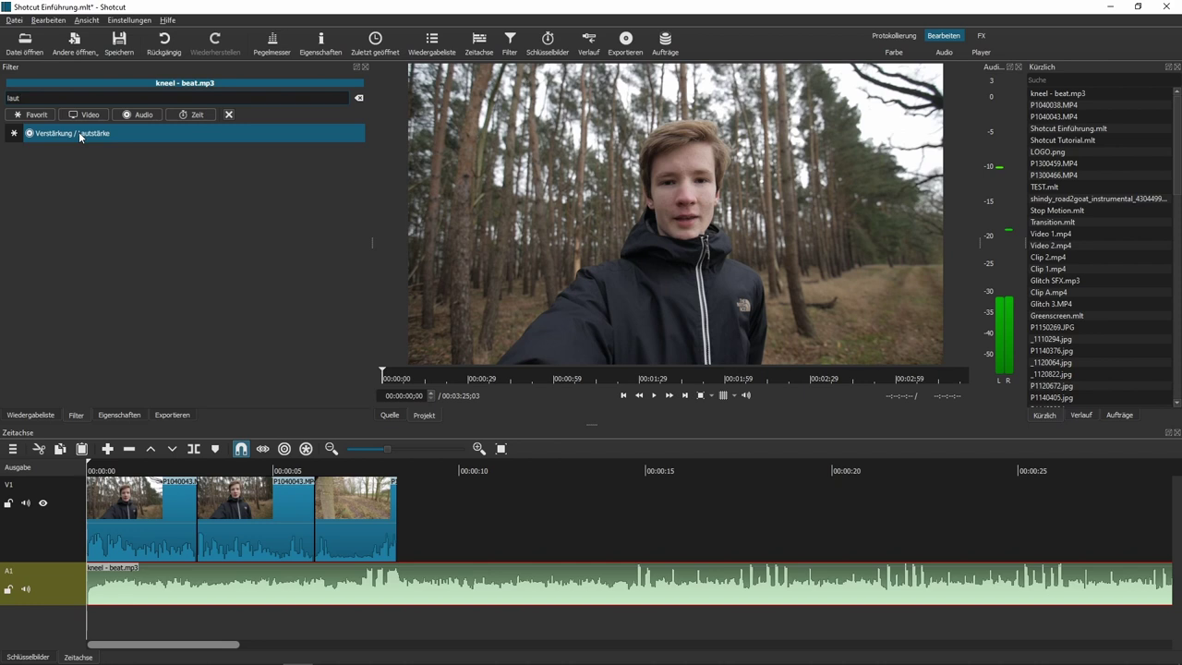
{"action": "left_click", "coordinate": [80, 135]}
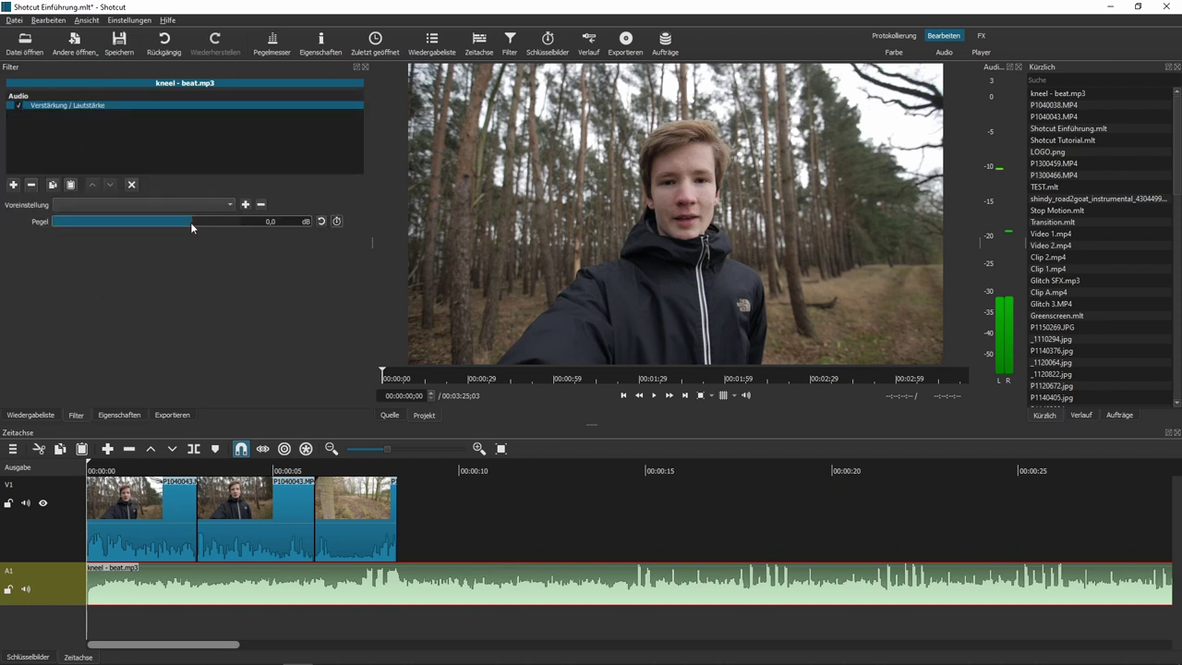
Step: Lower the music filter's Pegel to -24,0 dB and play the timeline to judge the mix
{"action": "left_click_drag", "start_coordinate": [195, 221], "coordinate": [146, 218]}
{"action": "key", "text": "space"}
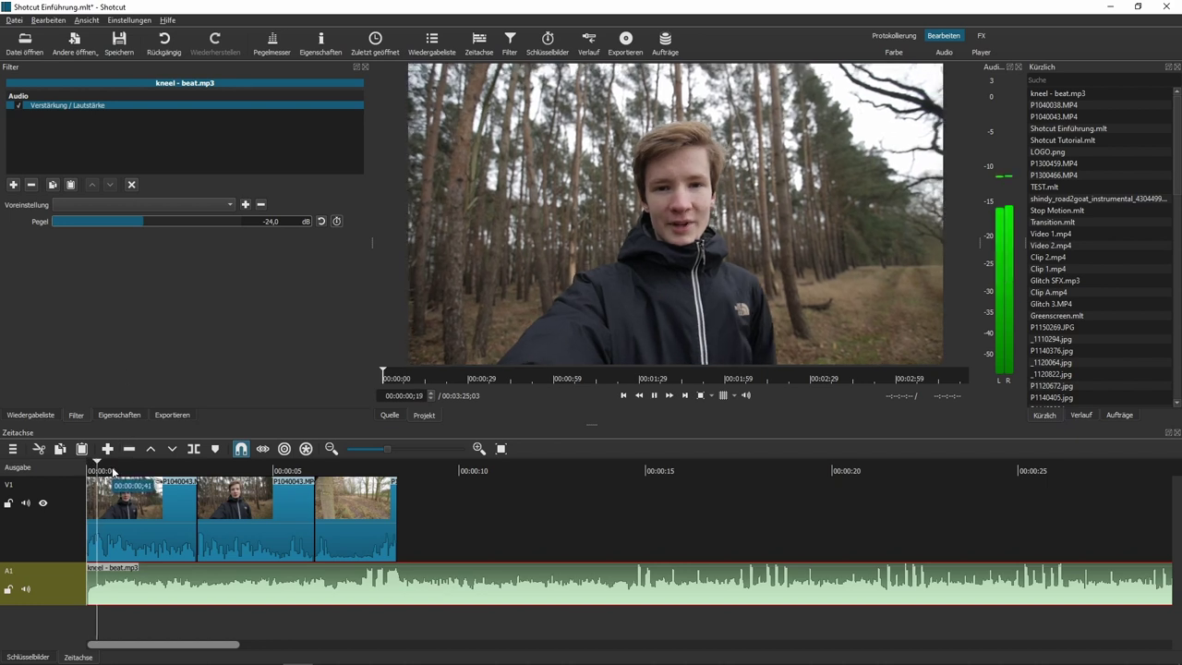
{"action": "key", "text": "space"}
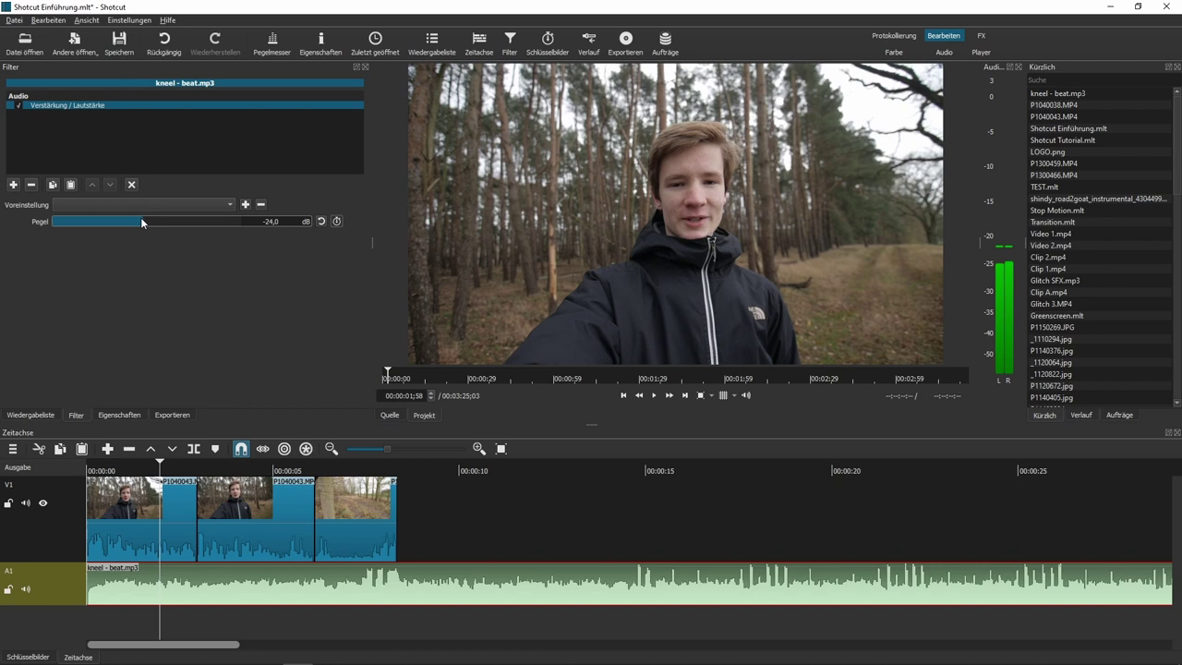
Step: Raise the music filter's Pegel to -18,5 dB and listen to the mix from the start
{"action": "left_click_drag", "start_coordinate": [147, 219], "coordinate": [156, 217]}
{"action": "key", "text": "Home"}
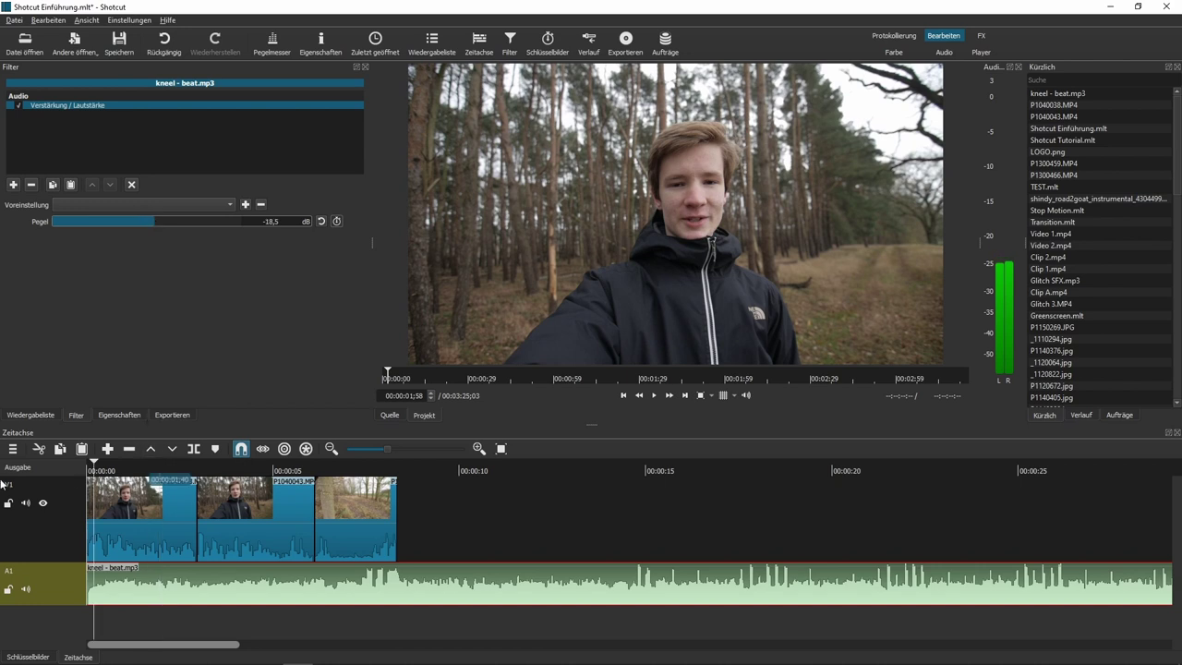
{"action": "key", "text": "space"}
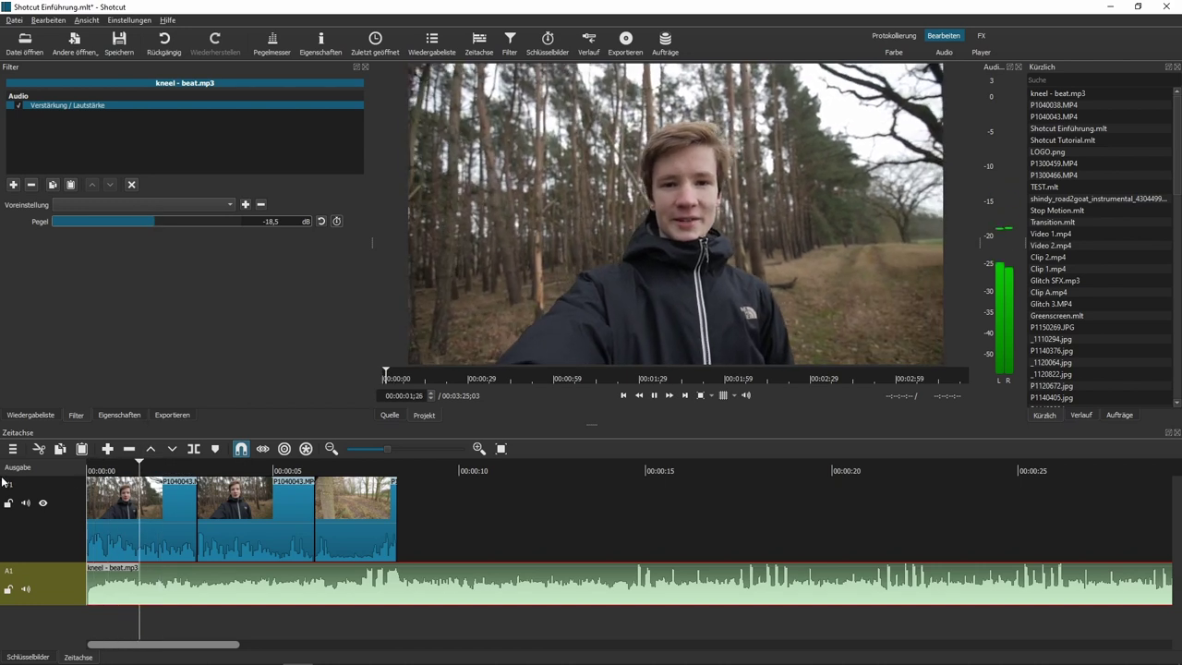
{"action": "key", "text": "space"}
Step: Set the music filter's Pegel to -15,5 dB and check the mix by playing from the start
{"action": "left_click_drag", "start_coordinate": [155, 223], "coordinate": [163, 223]}
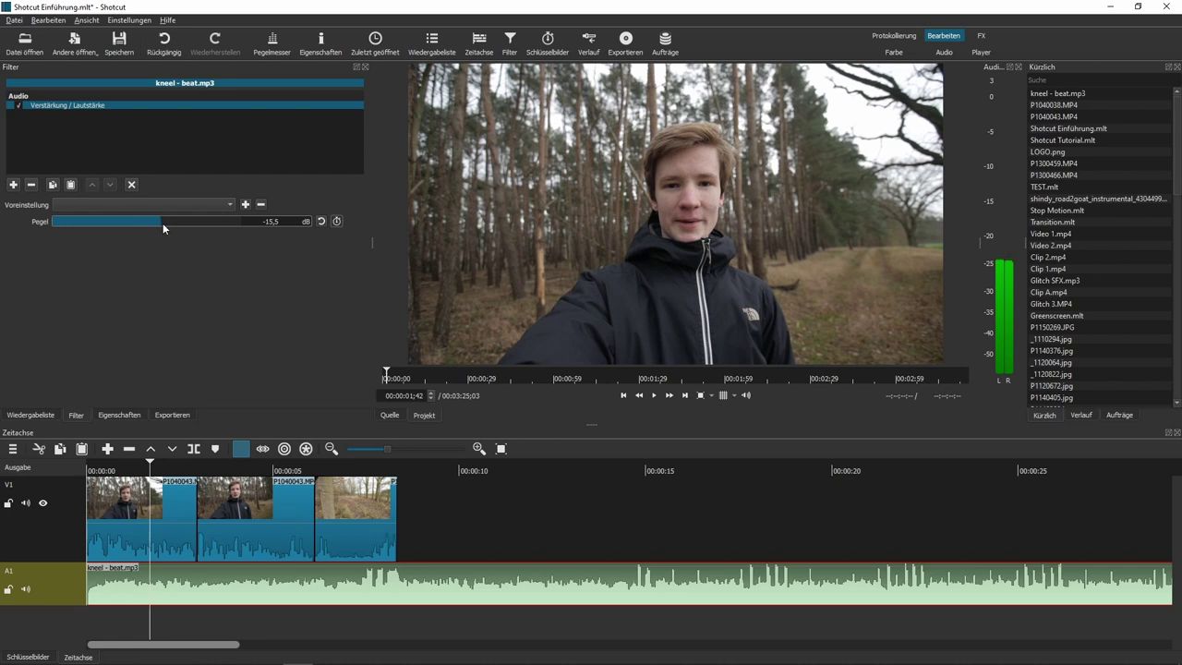
{"action": "key", "text": "Home"}
{"action": "key", "text": "space"}
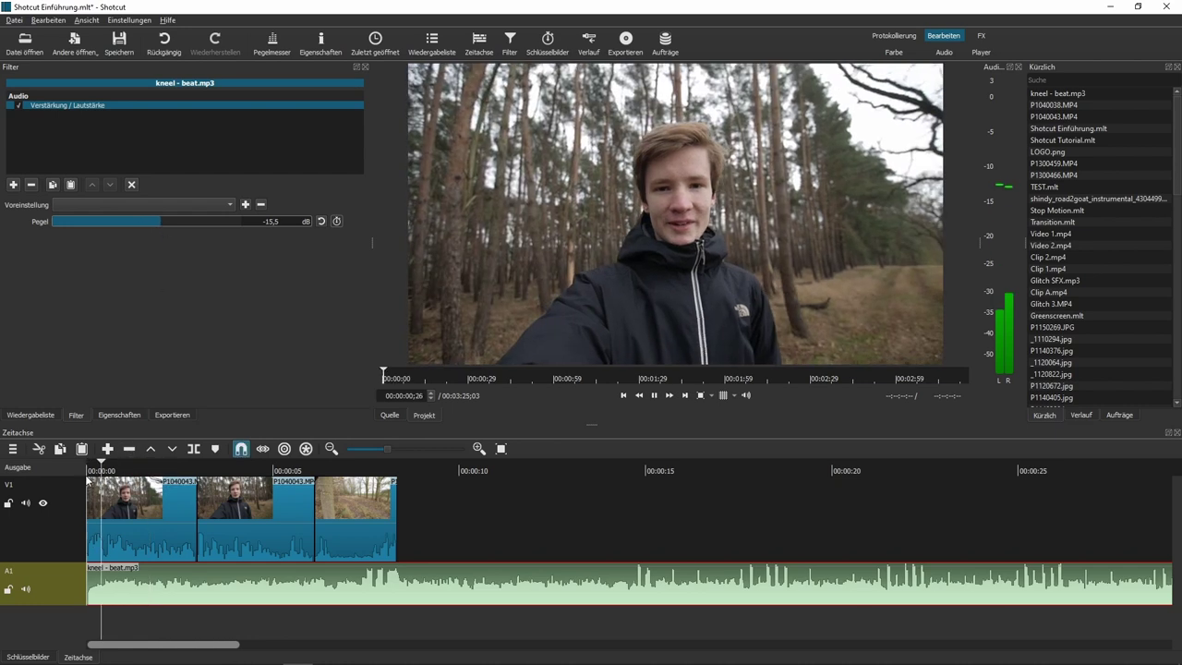
{"action": "key", "text": "space"}
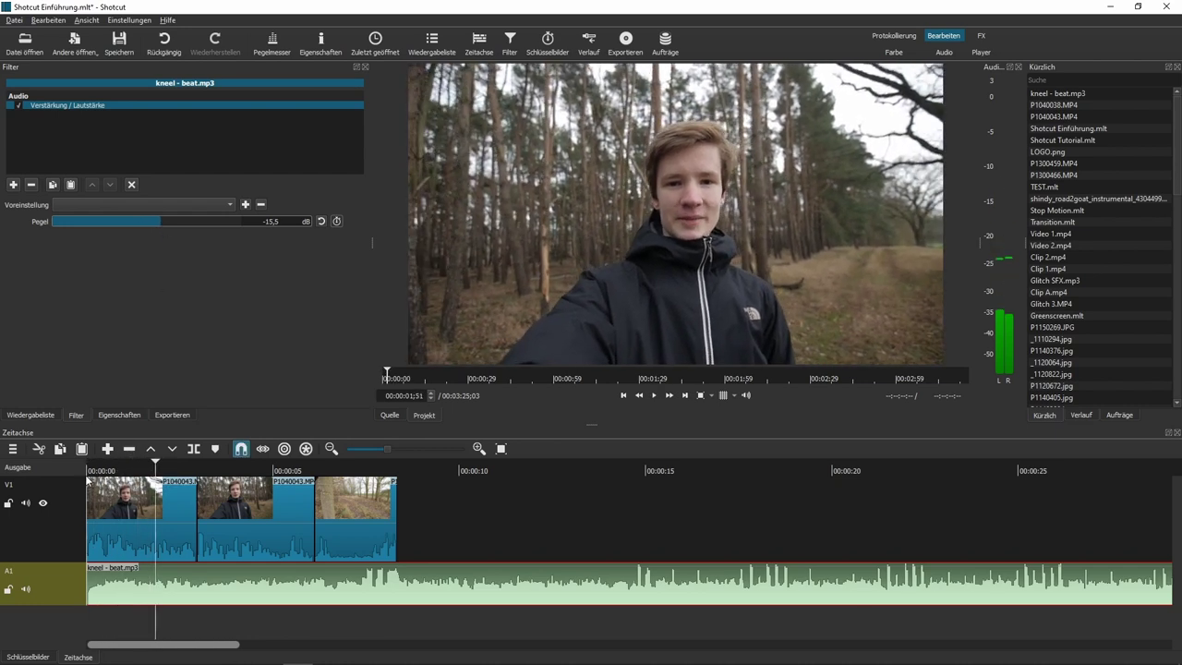
Step: Set the music filter's Pegel to -15,0 dB and place the playhead at the end of the last video clip
{"action": "key", "text": "BackSpace"}
{"action": "key", "text": "BackSpace"}
{"action": "left_click", "coordinate": [398, 462]}
{"action": "key", "text": "ctrl+z"}
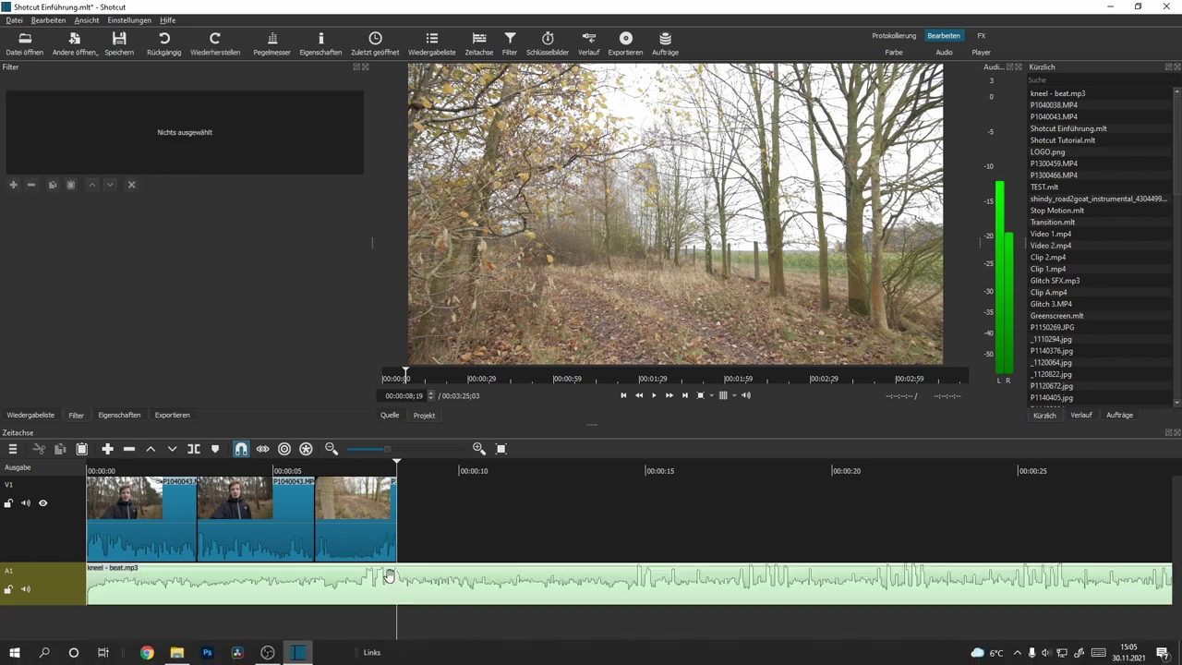
Step: Split the kneel - beat.mp3 clip at the end of the last video clip, delete the remainder and return to the start
{"action": "left_click", "coordinate": [387, 581]}
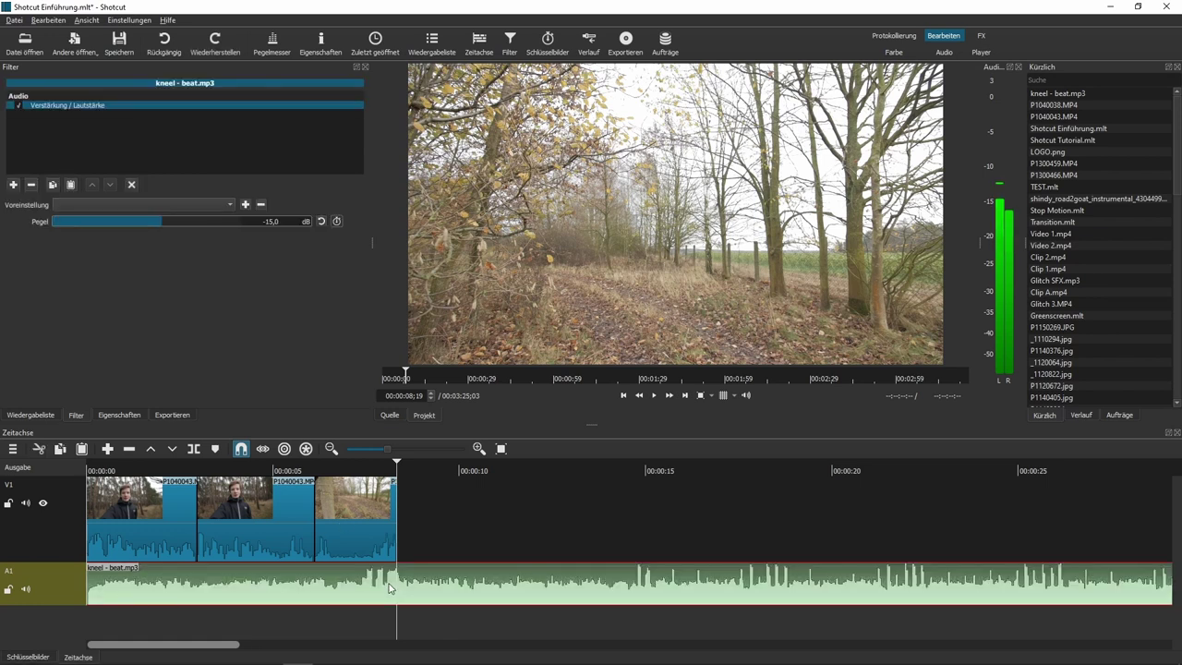
{"action": "key", "text": "s"}
{"action": "key", "text": "l"}
{"action": "key", "text": "k"}
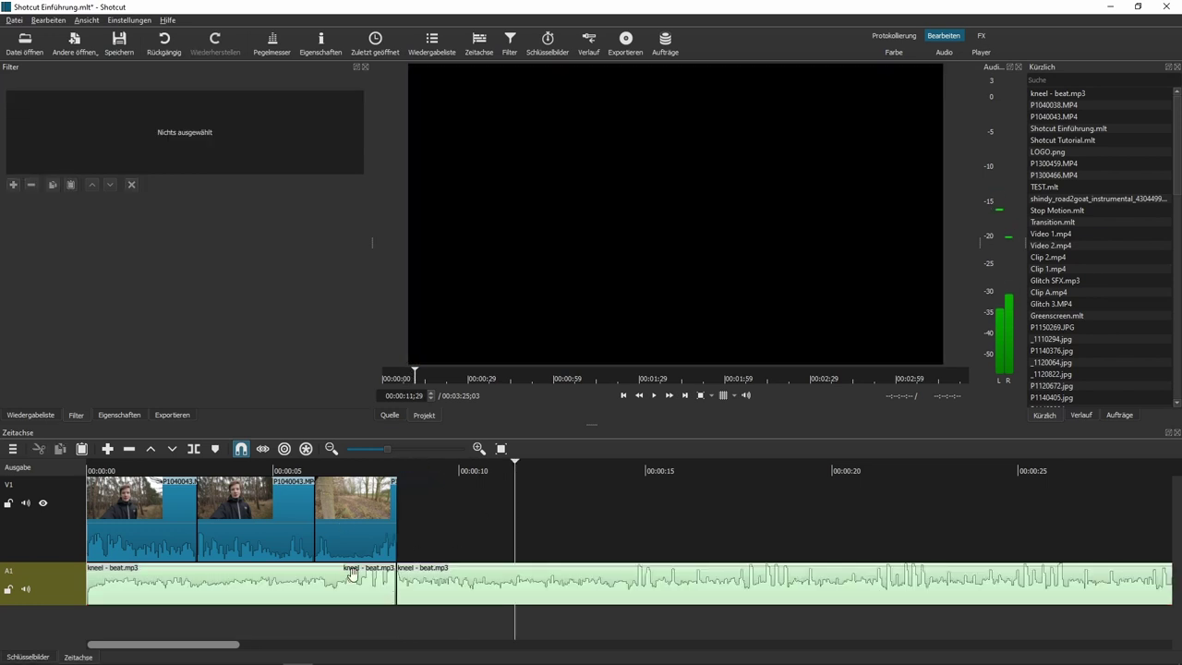
{"action": "left_click", "coordinate": [490, 592]}
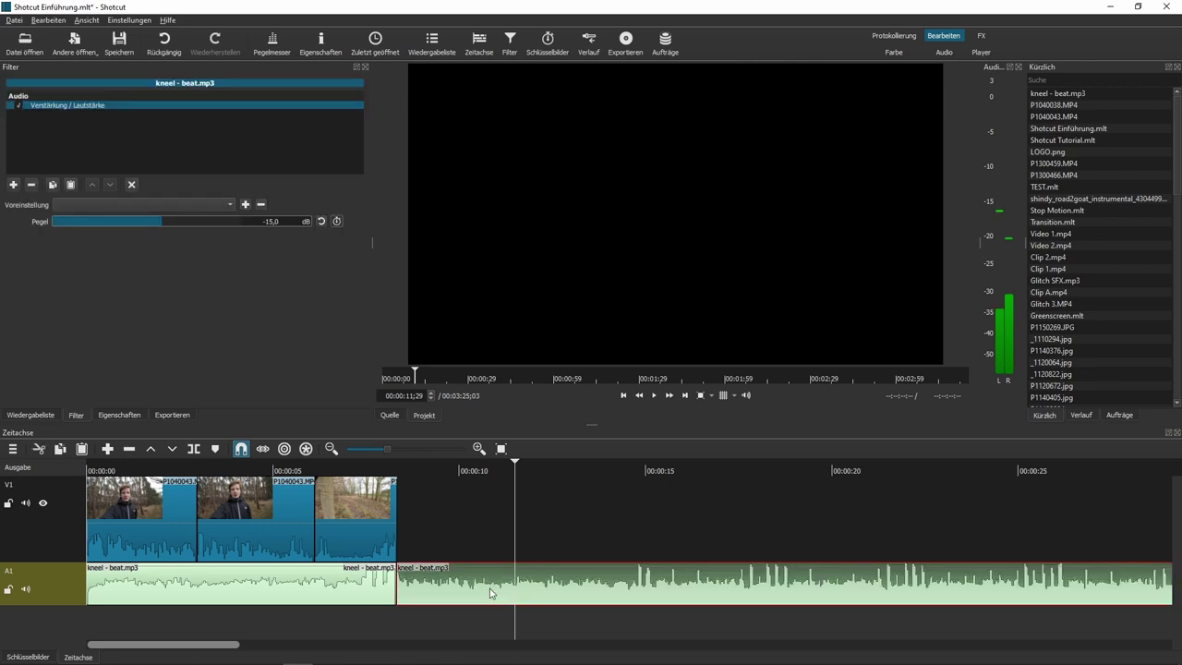
{"action": "key", "text": "Delete"}
{"action": "key", "text": "Home"}
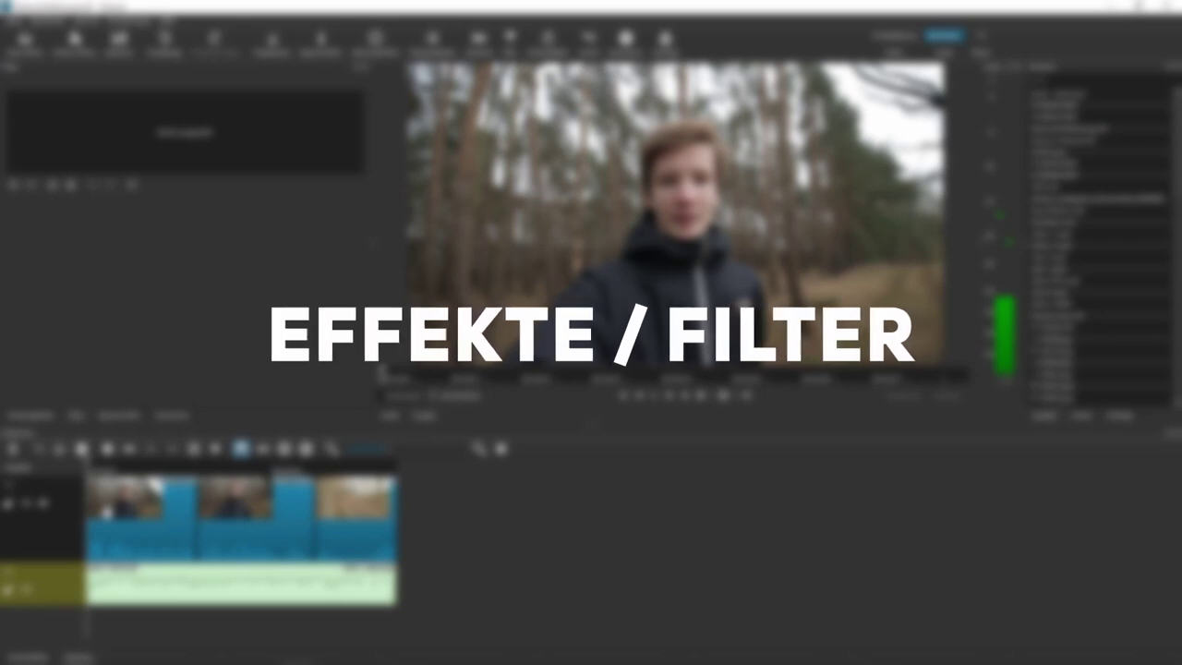
Step: Search the video filters for "größe" and add the Größe, Position und Drehung filter to the first clip on V1
{"action": "left_click", "coordinate": [125, 517]}
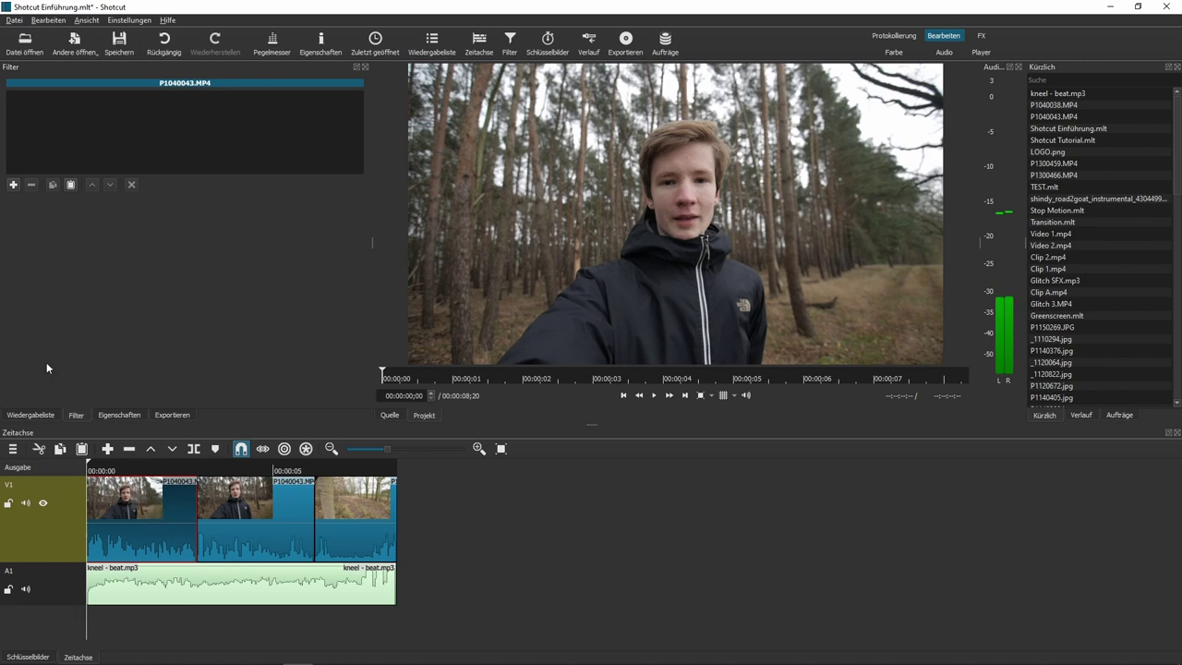
{"action": "left_click", "coordinate": [14, 186]}
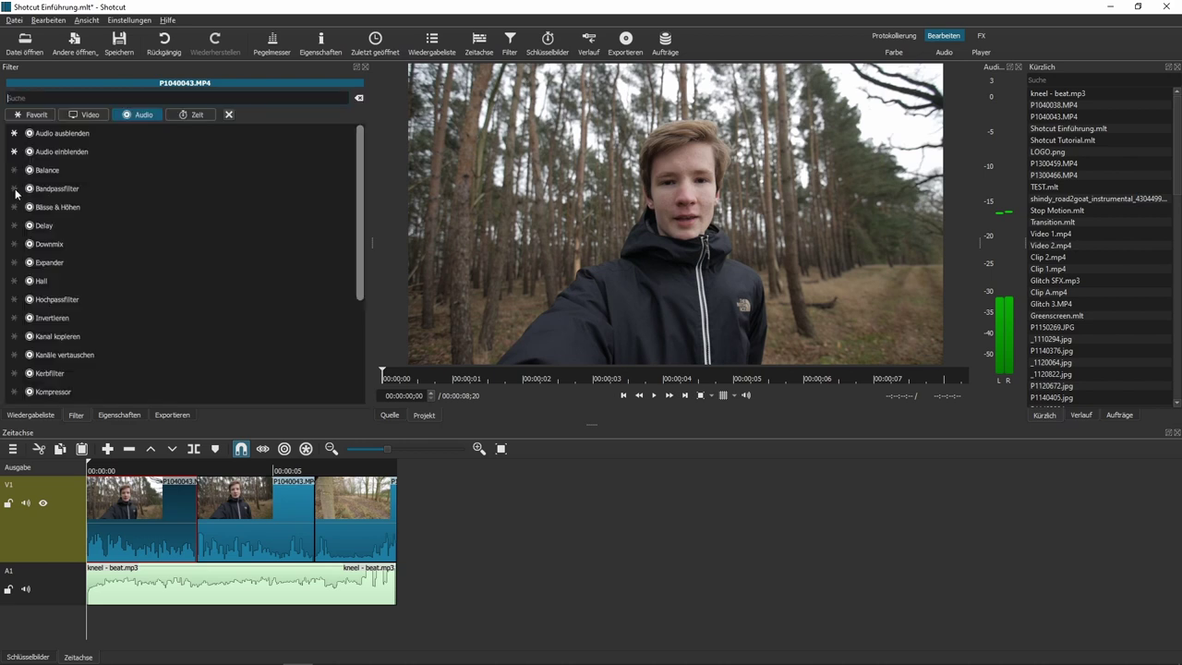
{"action": "left_click", "coordinate": [90, 116]}
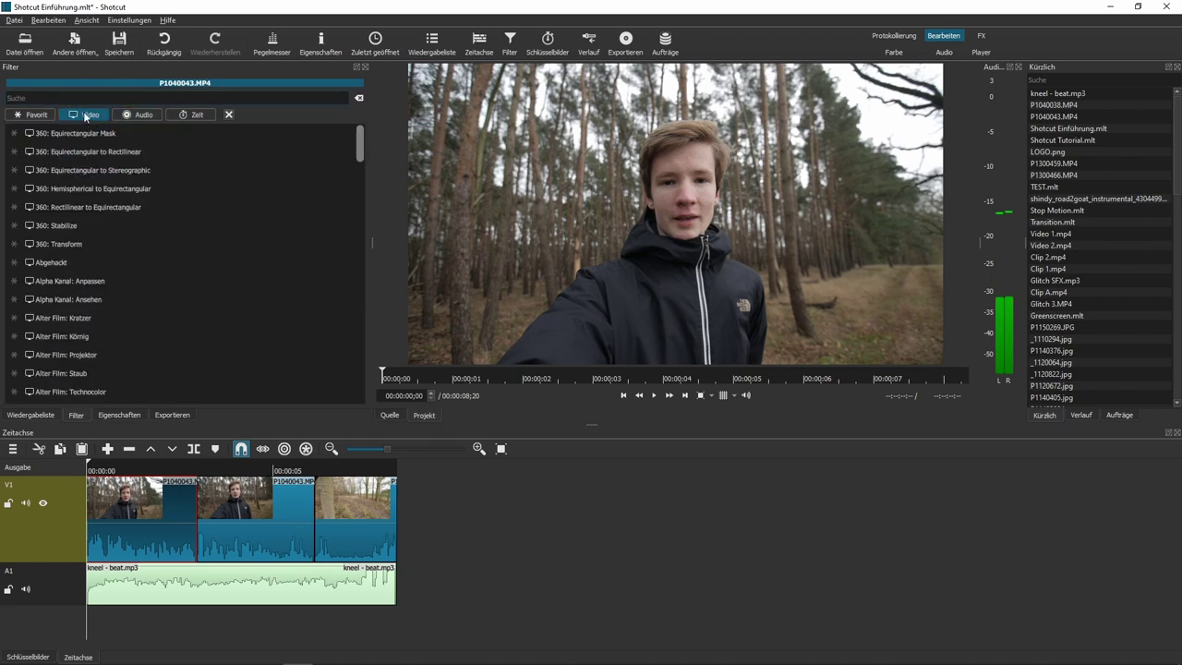
{"action": "type", "text": "größe"}
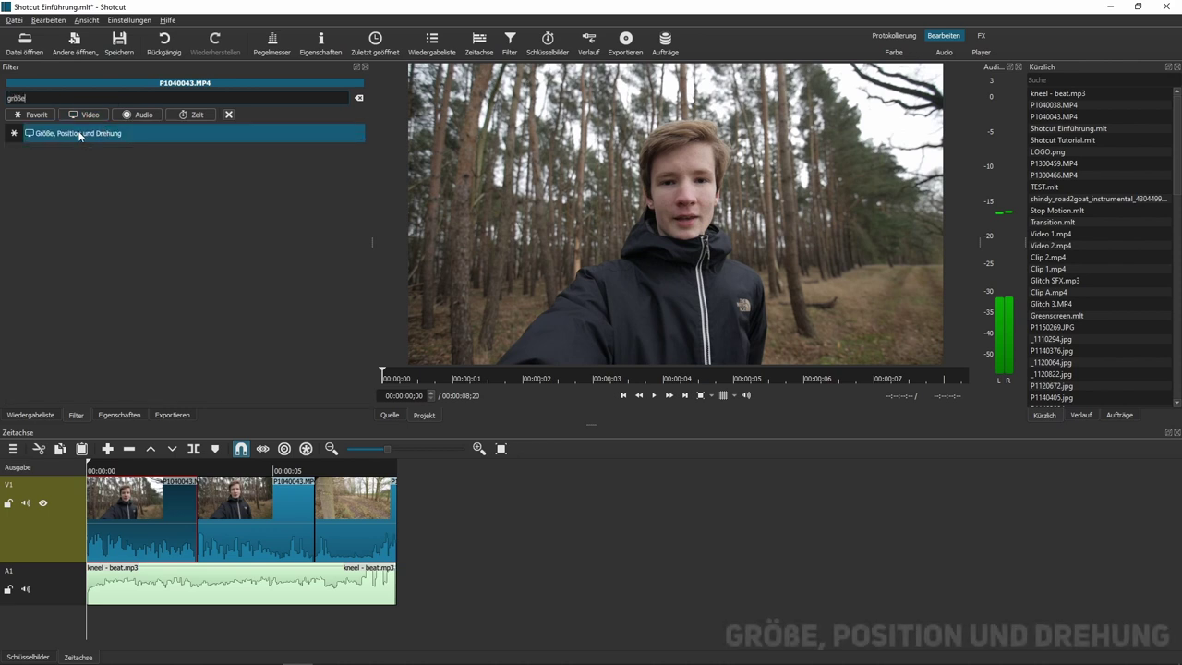
{"action": "left_click", "coordinate": [80, 134]}
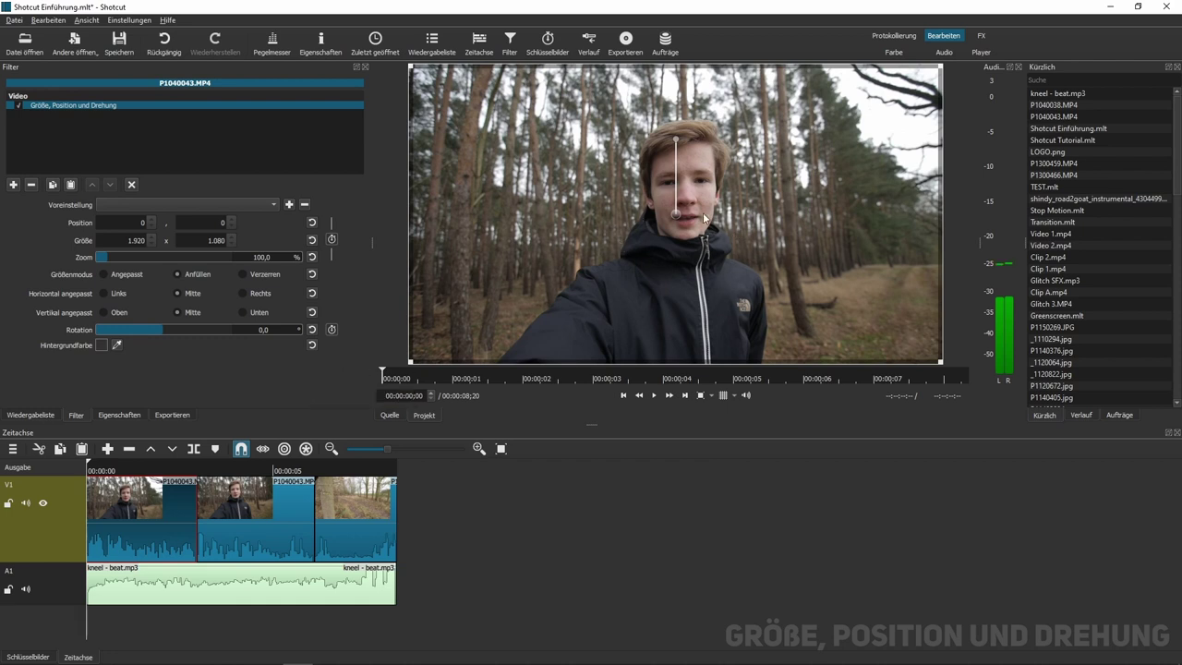
Step: Zoom the first clip's picture to 112,3 % and shift it to position -149, -126
{"action": "scroll", "coordinate": [703, 221], "scroll_direction": "up", "scroll_amount": 3}
{"action": "scroll", "coordinate": [702, 219], "scroll_direction": "down", "scroll_amount": 6}
{"action": "scroll", "coordinate": [702, 219], "scroll_direction": "up", "scroll_amount": 3}
{"action": "left_click_drag", "start_coordinate": [683, 218], "coordinate": [736, 220]}
{"action": "scroll", "coordinate": [680, 228], "scroll_direction": "up", "scroll_amount": 1}
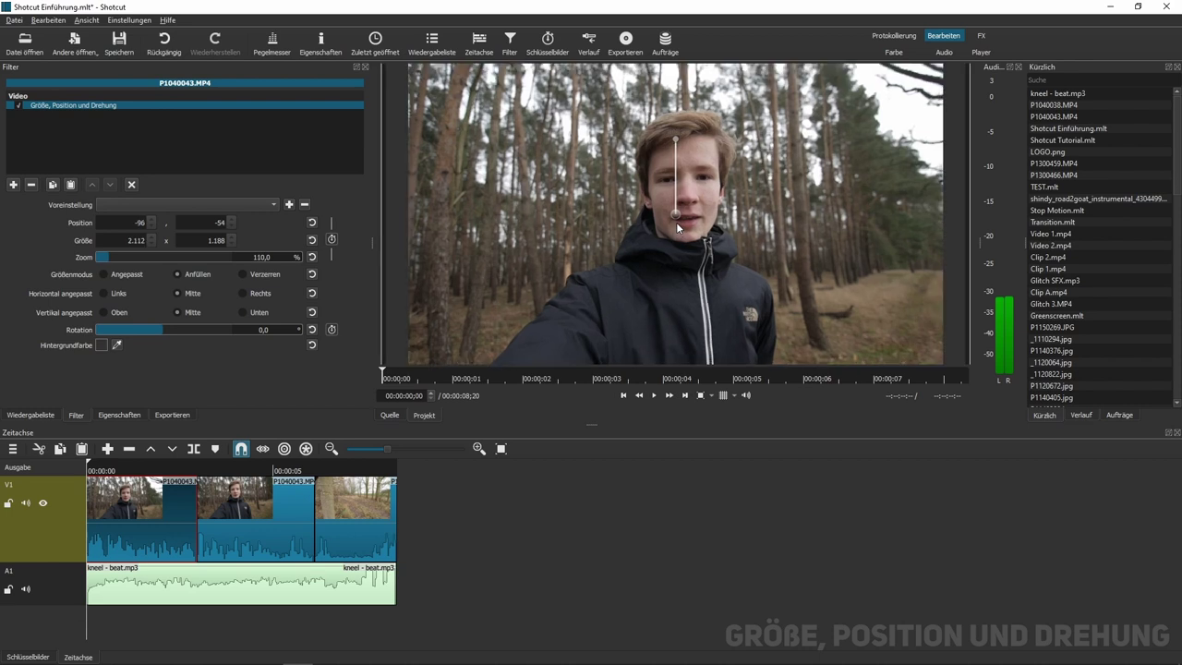
{"action": "left_click_drag", "start_coordinate": [107, 258], "coordinate": [110, 263]}
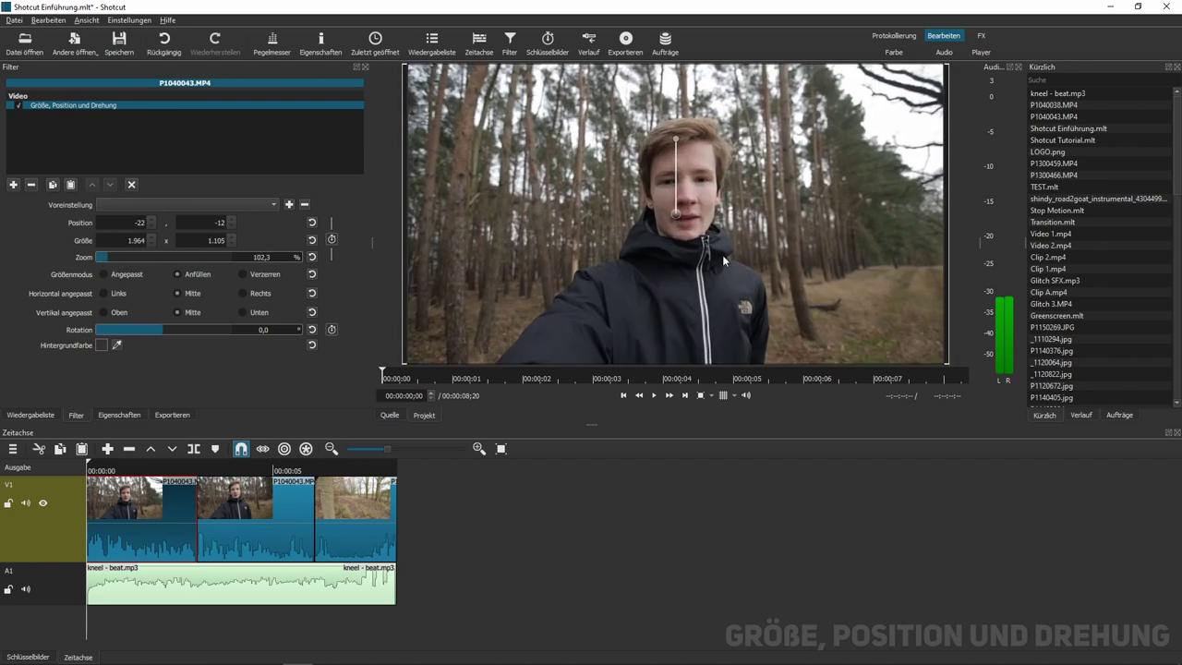
{"action": "scroll", "coordinate": [722, 255], "scroll_direction": "up", "scroll_amount": 1}
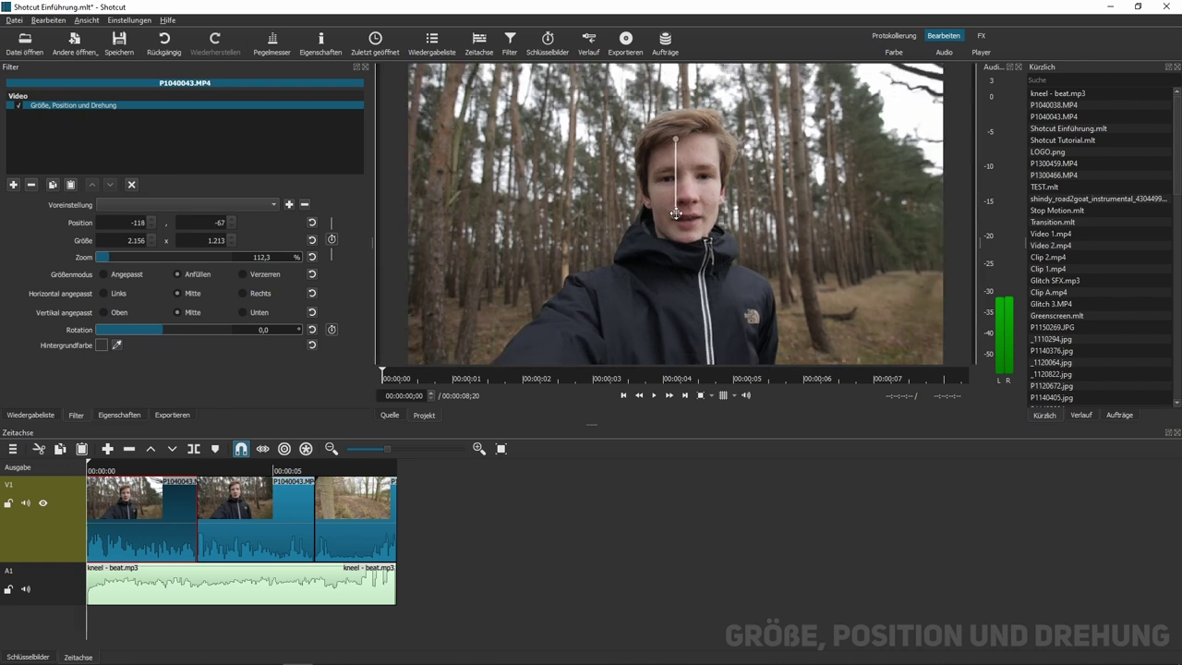
{"action": "mouse_move", "coordinate": [670, 220]}
{"action": "left_mouse_down"}
{"action": "mouse_move", "coordinate": [665, 202]}
{"action": "mouse_move", "coordinate": [669, 217]}
{"action": "left_mouse_up"}
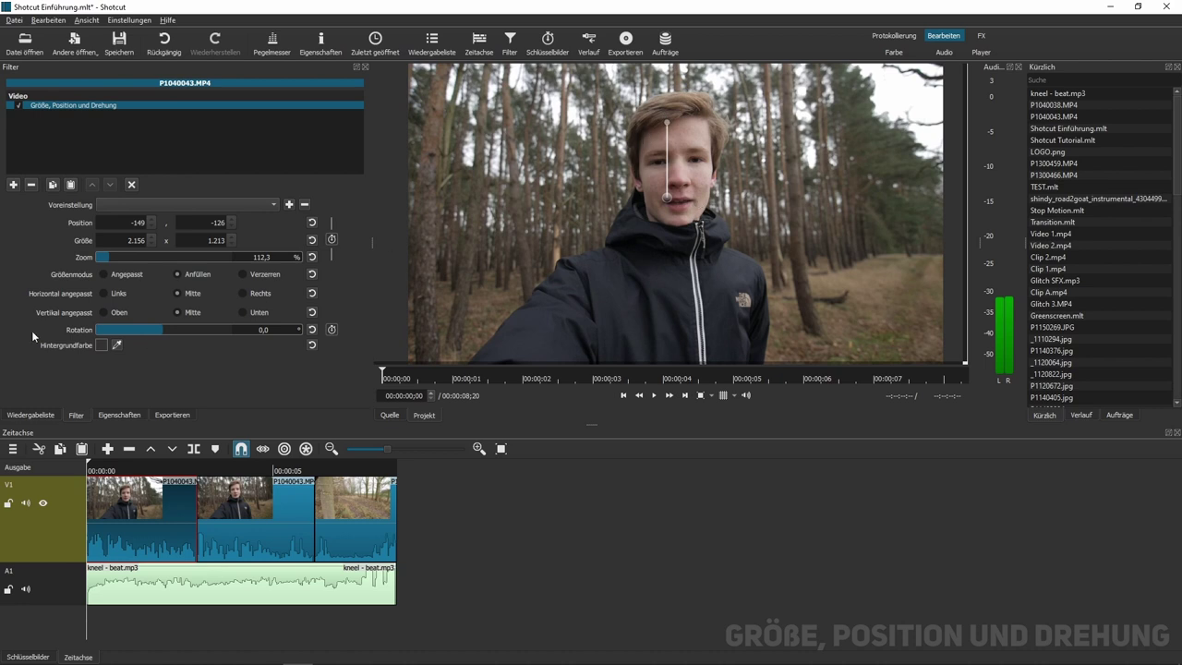
Step: Try rotating the first clip's picture to 11,2° and 31,4°, and reset the rotation
{"action": "mouse_move", "coordinate": [164, 330]}
{"action": "left_mouse_down"}
{"action": "mouse_move", "coordinate": [179, 324]}
{"action": "mouse_move", "coordinate": [157, 326]}
{"action": "mouse_move", "coordinate": [166, 329]}
{"action": "left_mouse_up"}
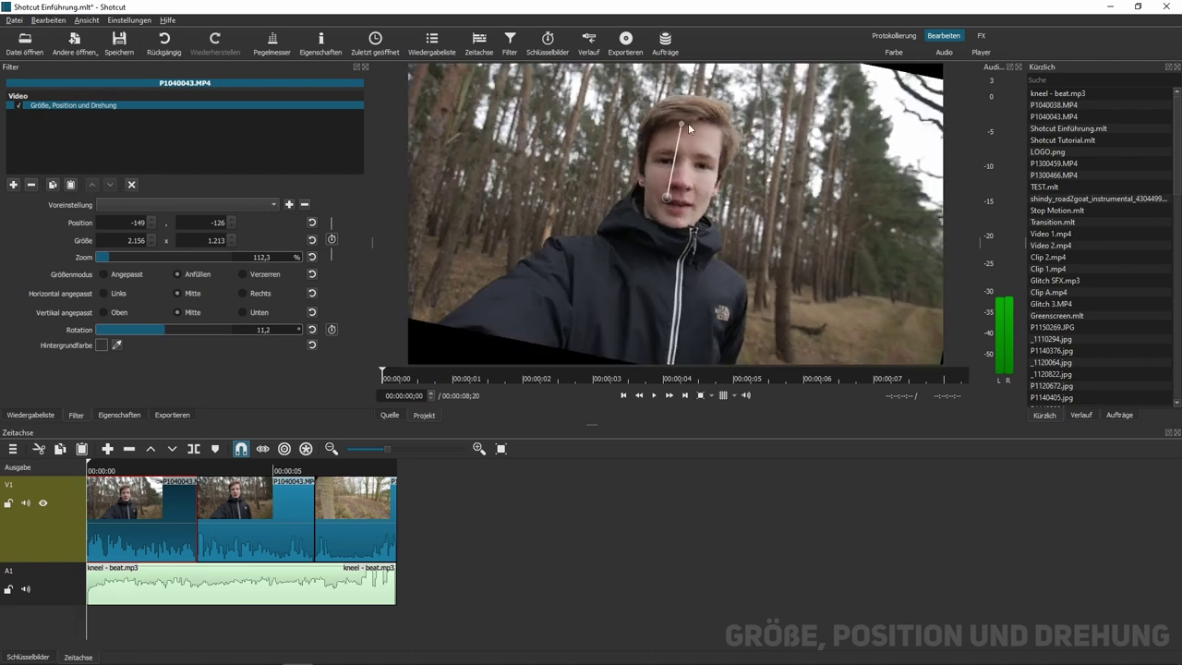
{"action": "left_click_drag", "start_coordinate": [683, 123], "coordinate": [717, 115]}
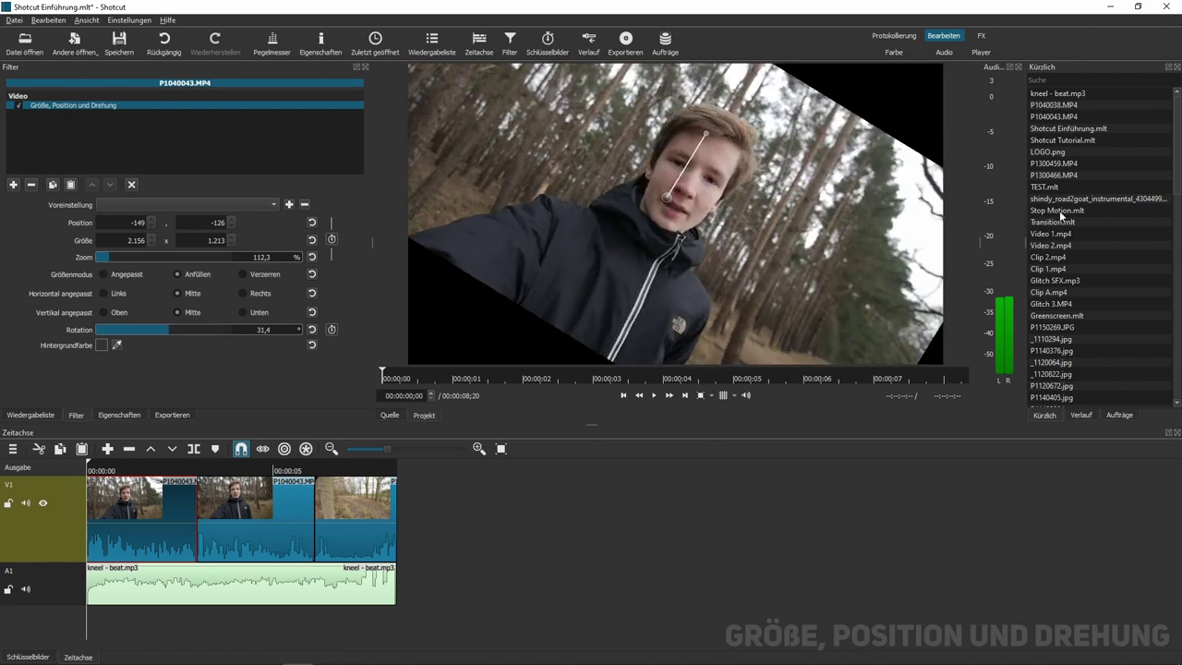
{"action": "left_click", "coordinate": [312, 330]}
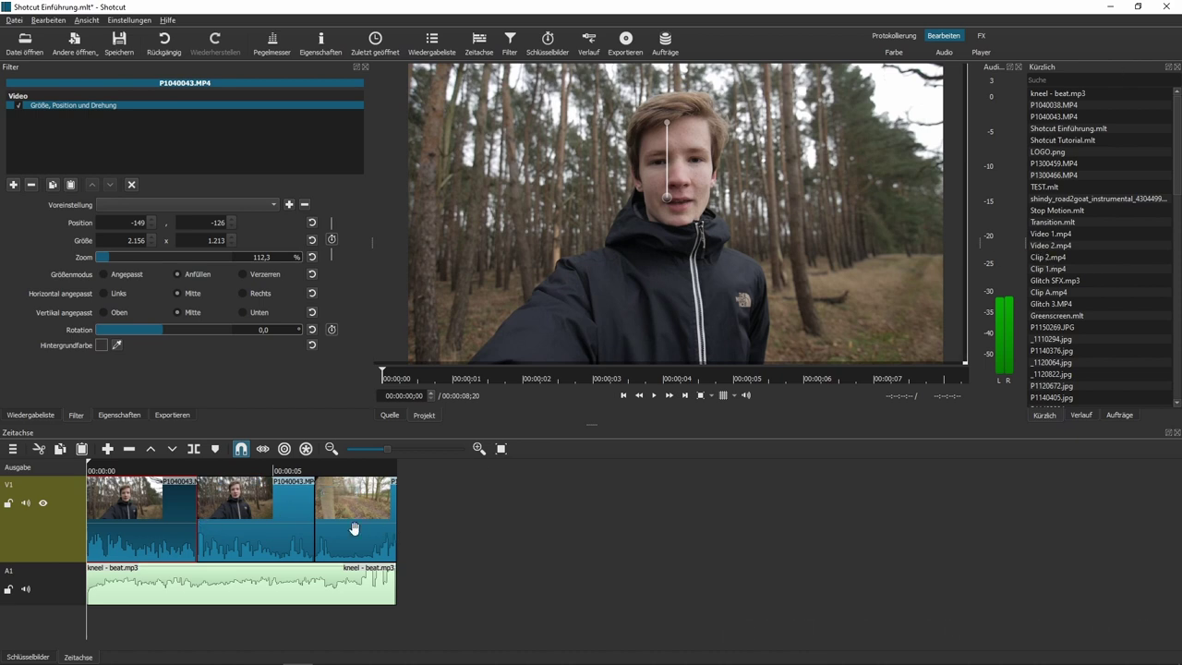
Step: Place the playhead at 00:00:06;22 and add the Text: Einfach filter to the third clip, P1040038.MP4
{"action": "left_click", "coordinate": [324, 469]}
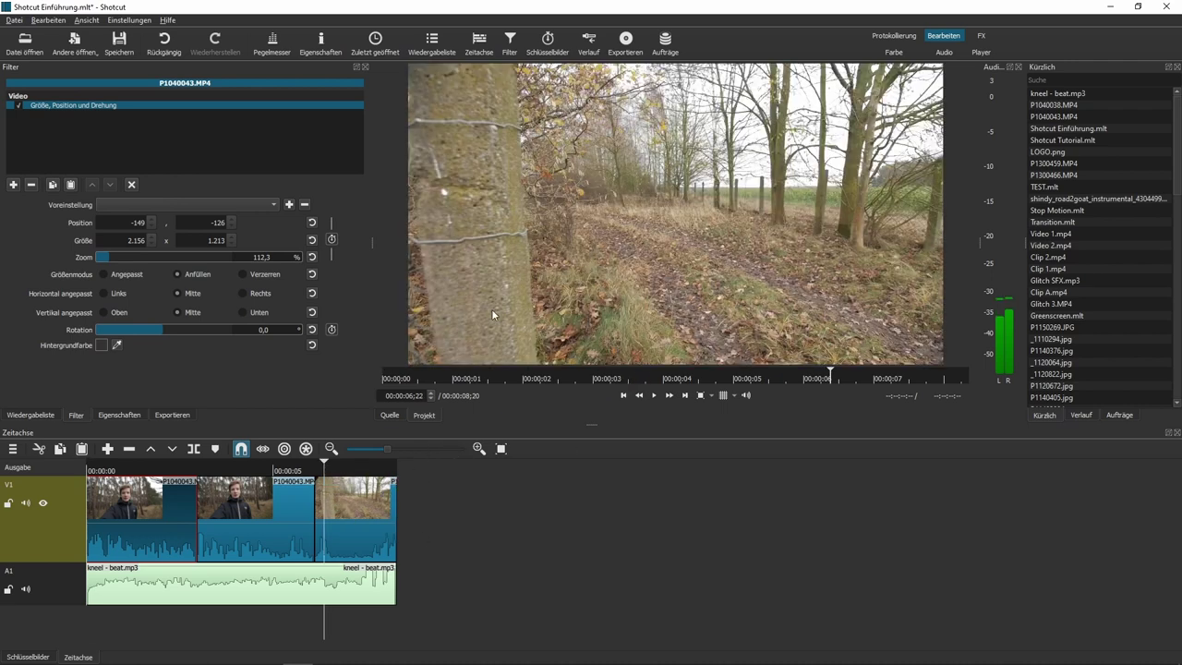
{"action": "left_click", "coordinate": [360, 537]}
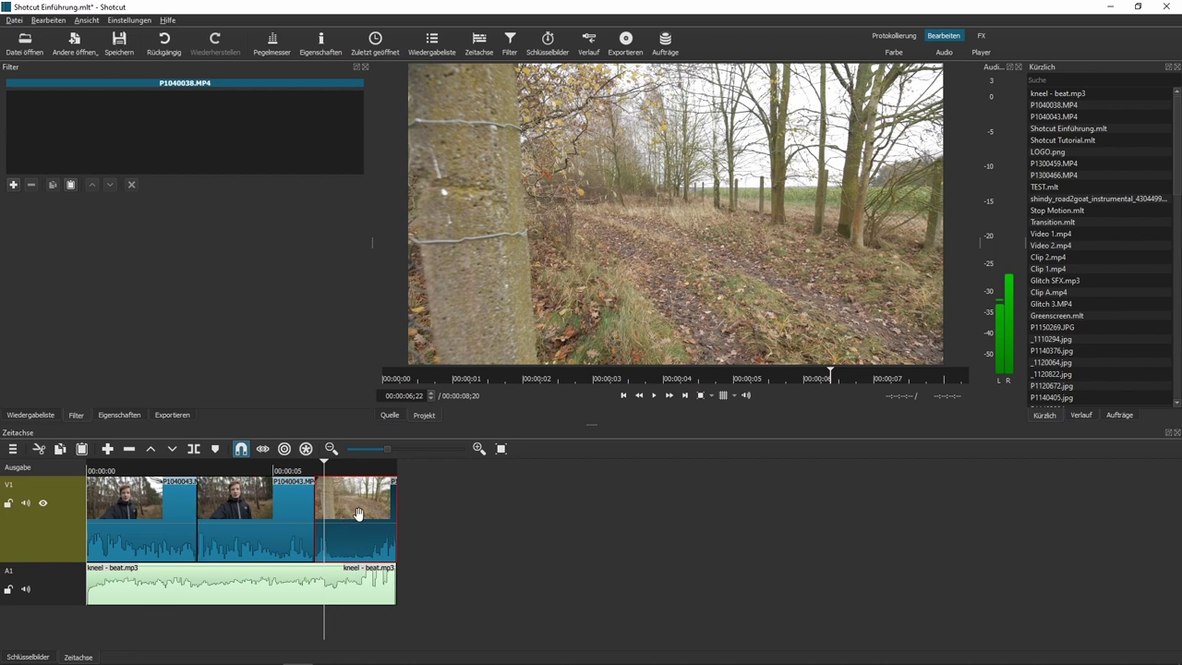
{"action": "left_click", "coordinate": [12, 185]}
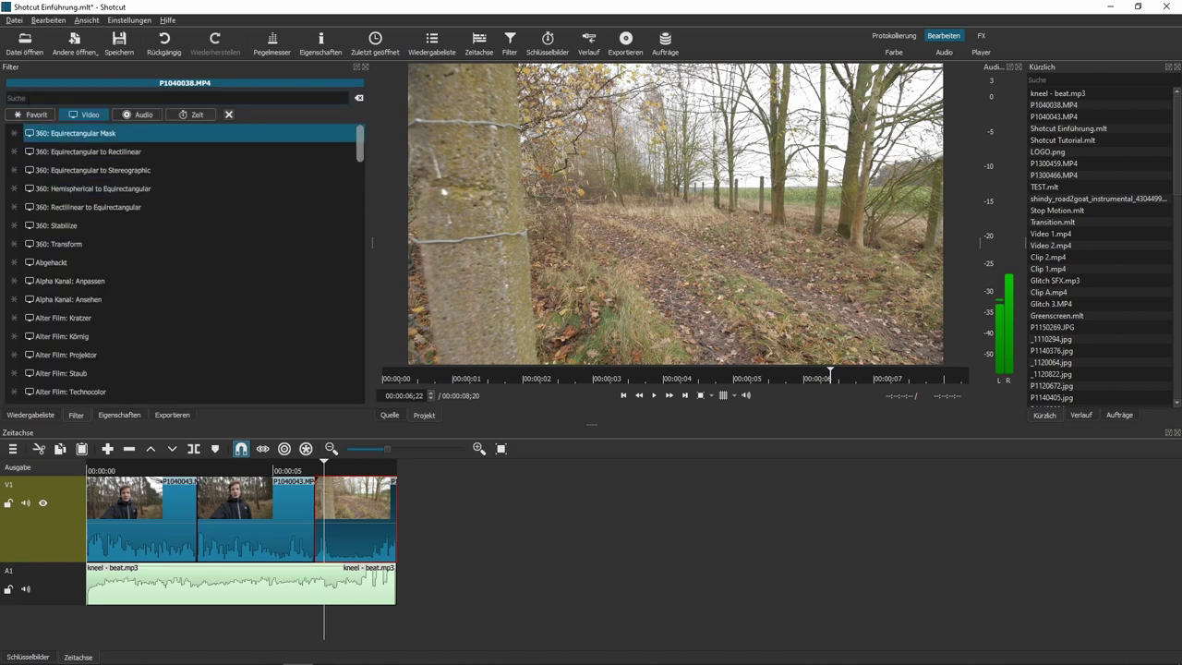
{"action": "type", "text": "text"}
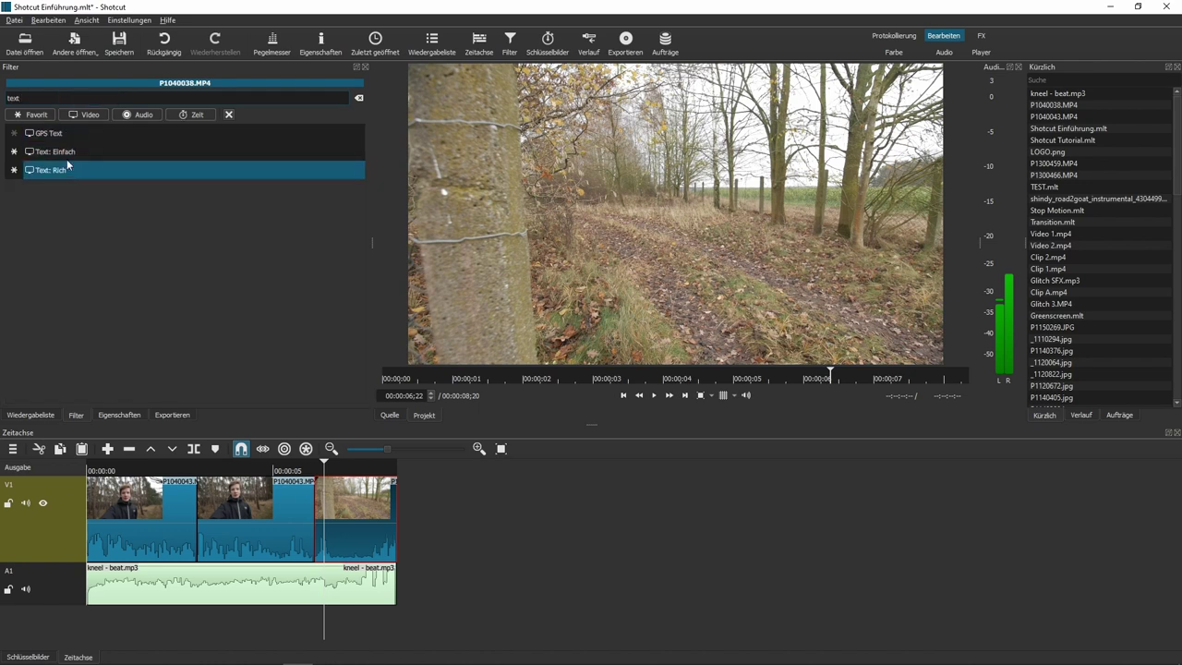
{"action": "left_click", "coordinate": [72, 159]}
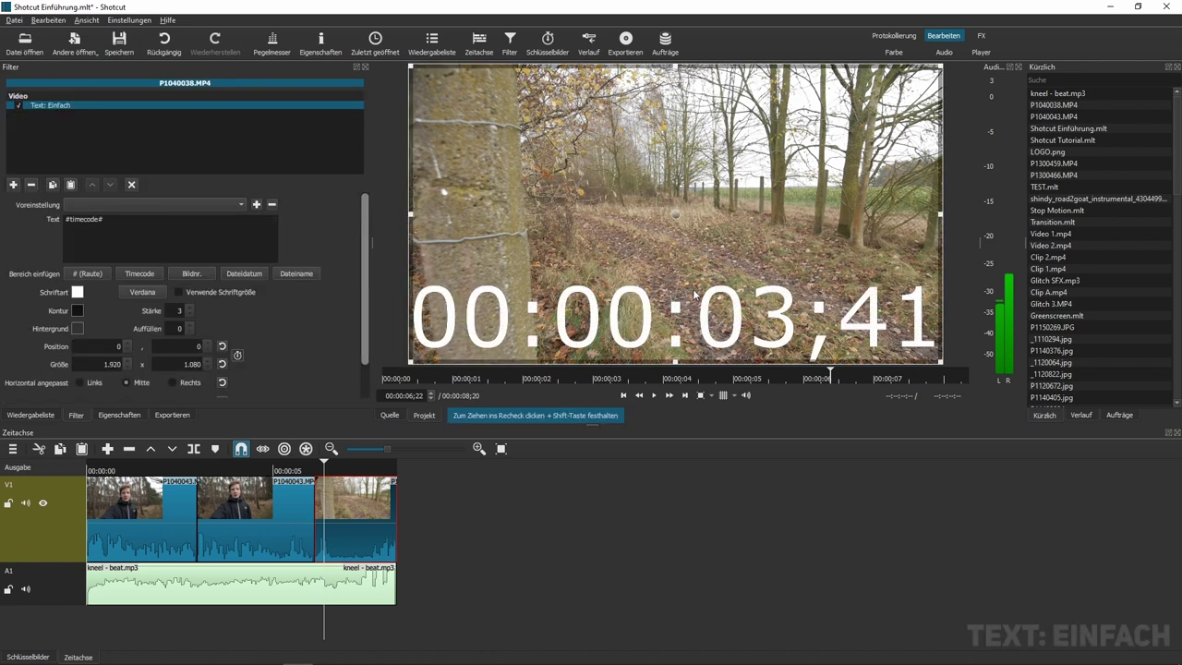
Step: Replace the timecode placeholder in the text filter with "RichardFilmt"
{"action": "left_click", "coordinate": [65, 230]}
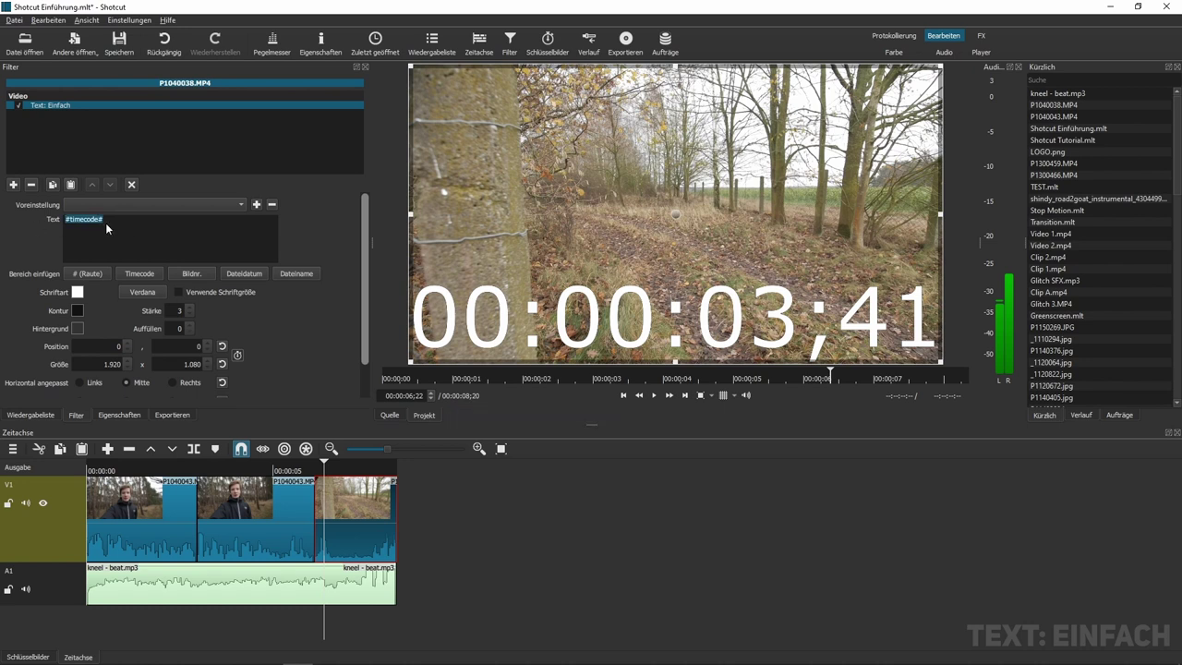
{"action": "type", "text": "Richar"}
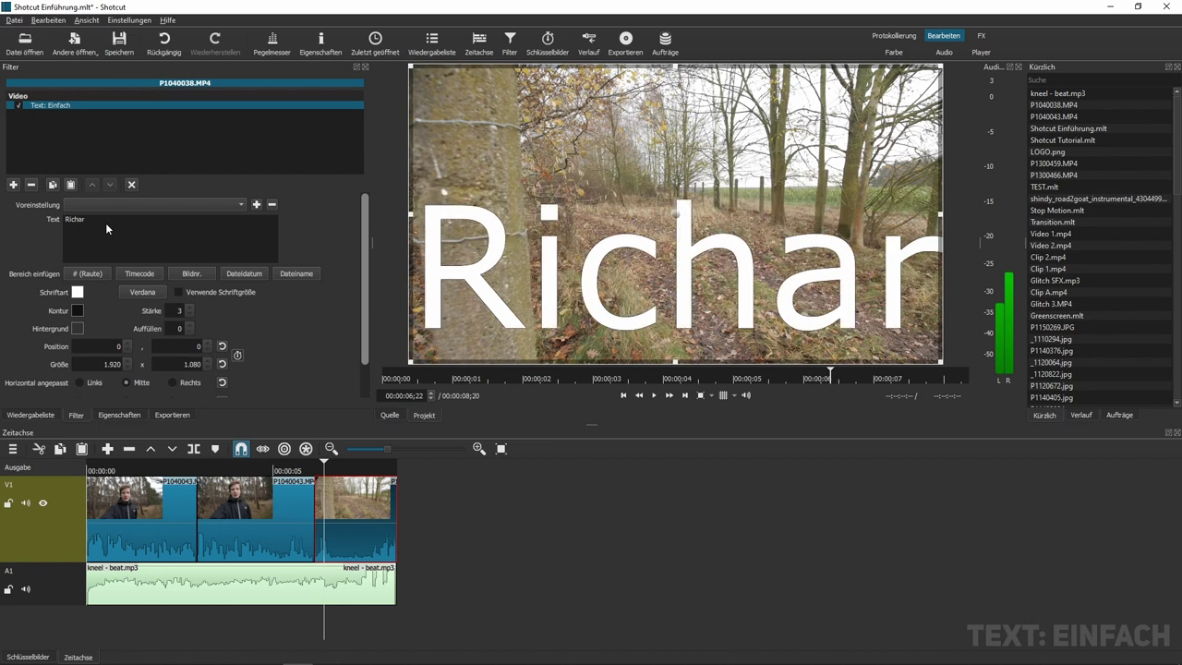
{"action": "type", "text": "dFilmt"}
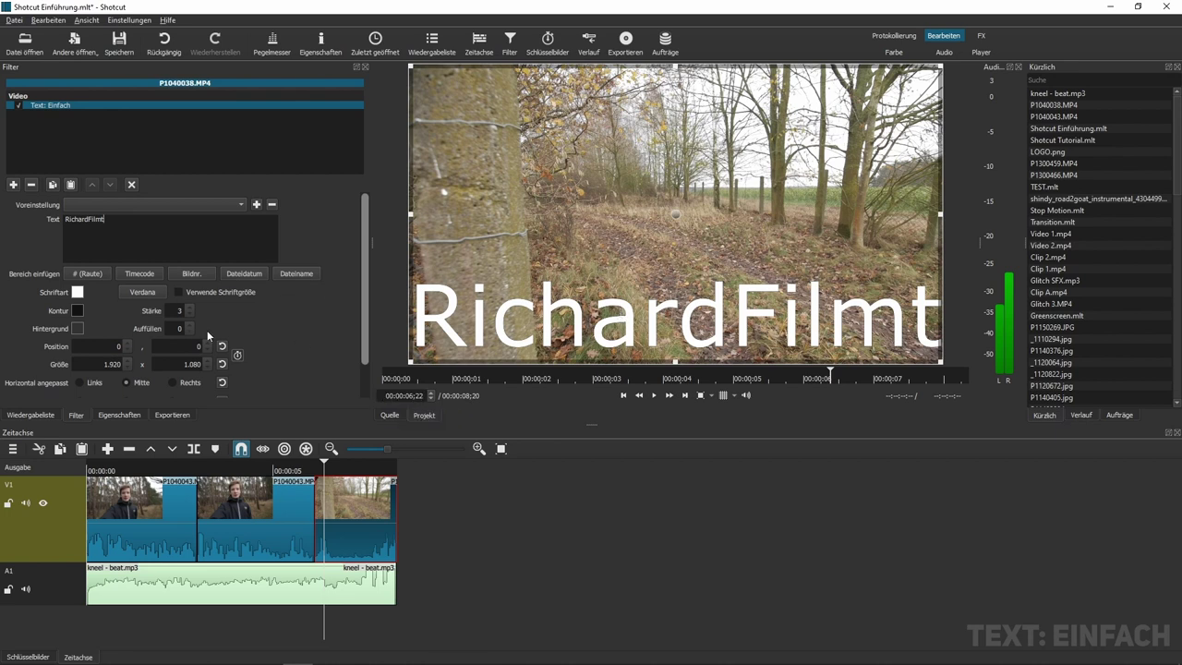
Step: Set the title's font colour to dark green, #096411
{"action": "left_click", "coordinate": [79, 293]}
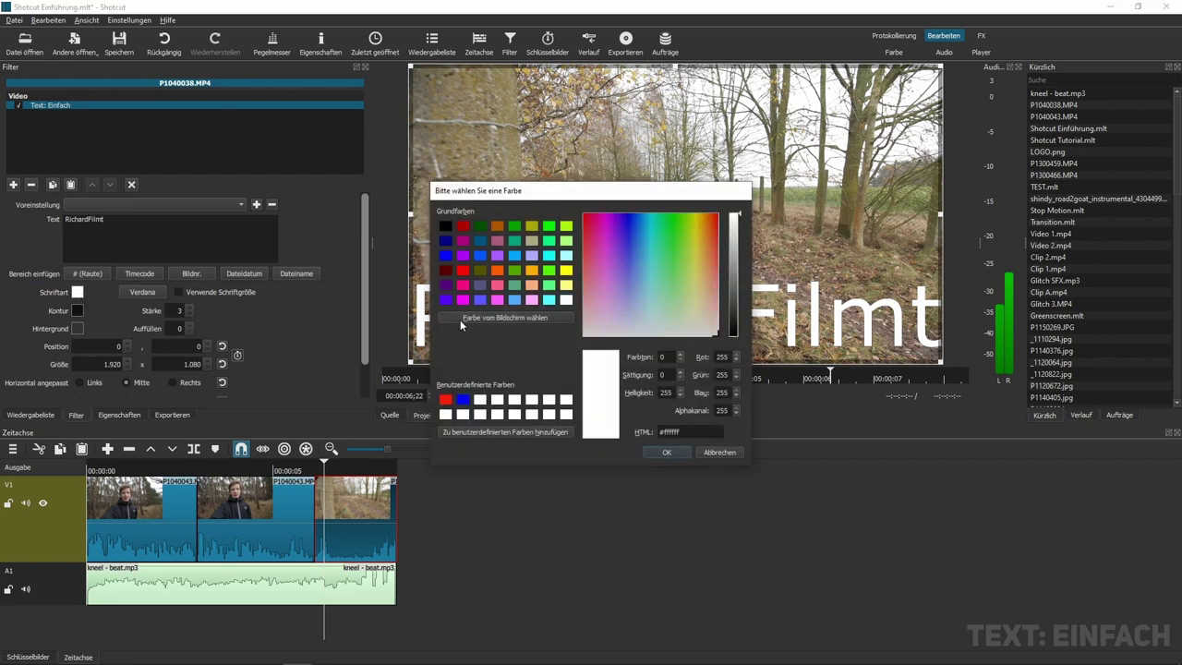
{"action": "left_click_drag", "start_coordinate": [554, 194], "coordinate": [766, 92]}
{"action": "mouse_move", "coordinate": [880, 122]}
{"action": "left_mouse_down"}
{"action": "mouse_move", "coordinate": [825, 132]}
{"action": "mouse_move", "coordinate": [841, 128]}
{"action": "mouse_move", "coordinate": [794, 118]}
{"action": "mouse_move", "coordinate": [851, 133]}
{"action": "mouse_move", "coordinate": [882, 123]}
{"action": "left_mouse_up"}
{"action": "left_click_drag", "start_coordinate": [945, 178], "coordinate": [946, 186]}
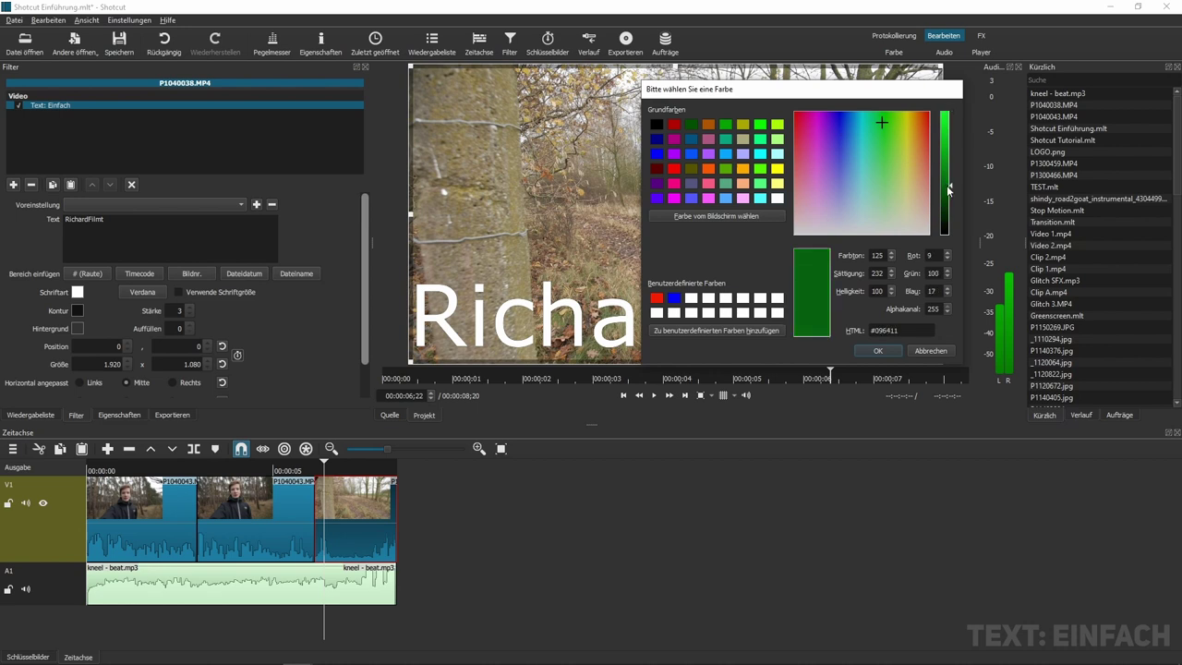
{"action": "left_click", "coordinate": [877, 350]}
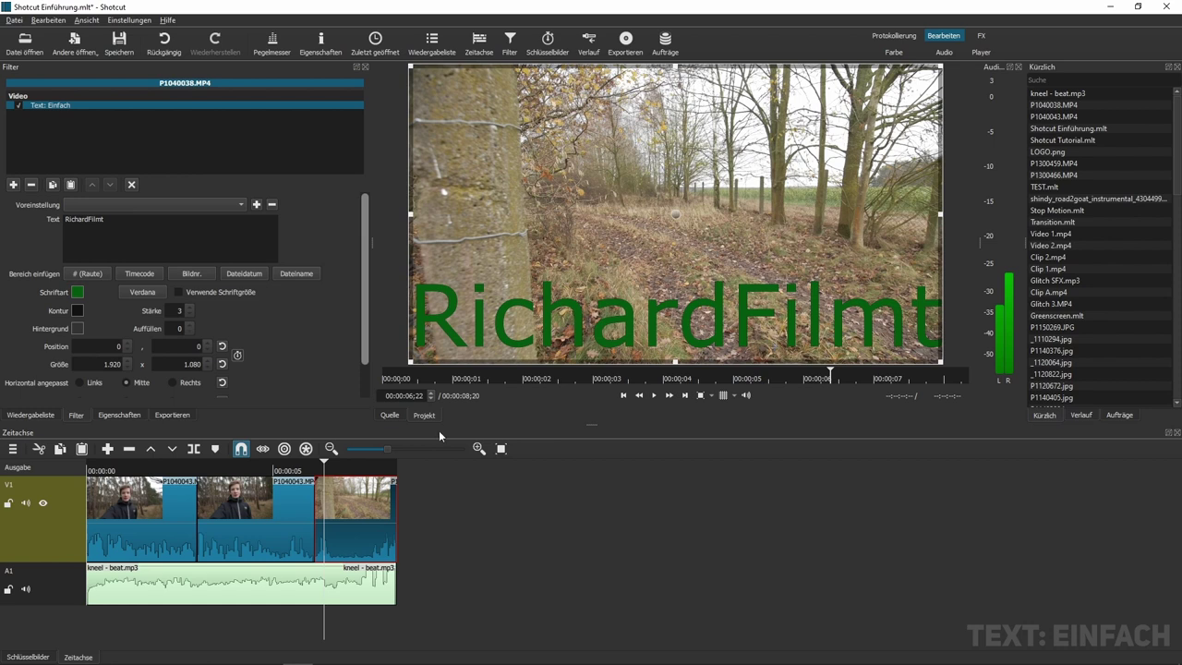
Step: Set the title's font to Uni Sans in the Heavy CAPS style
{"action": "left_click", "coordinate": [133, 293]}
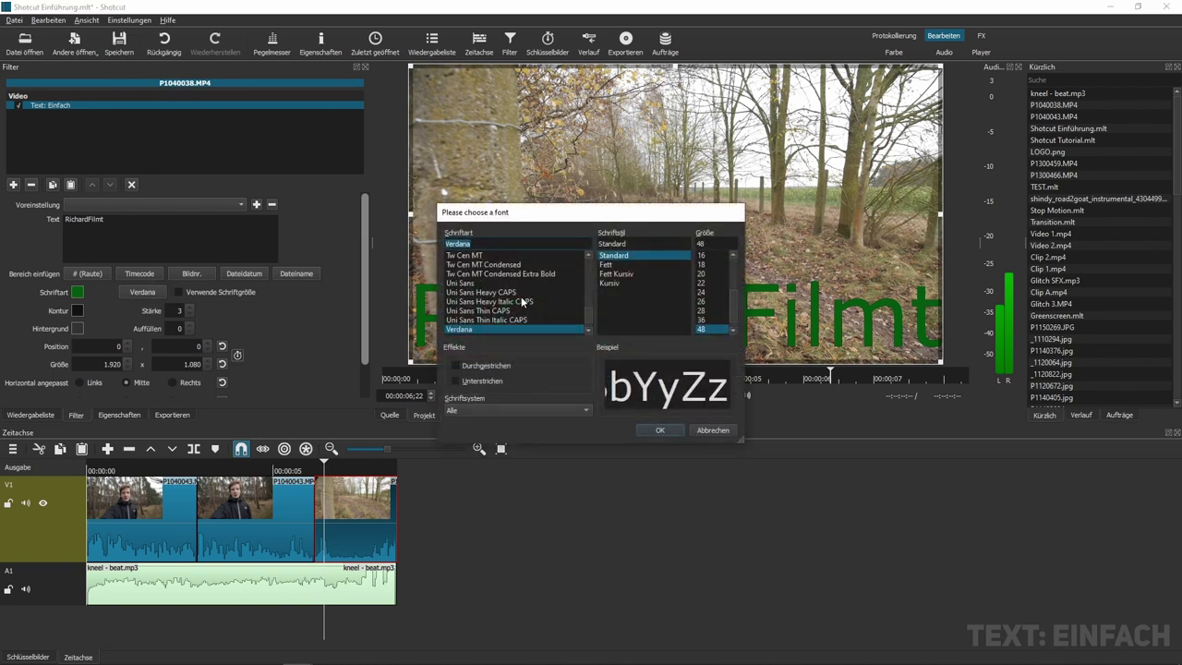
{"action": "scroll", "coordinate": [522, 302], "scroll_direction": "up", "scroll_amount": 5}
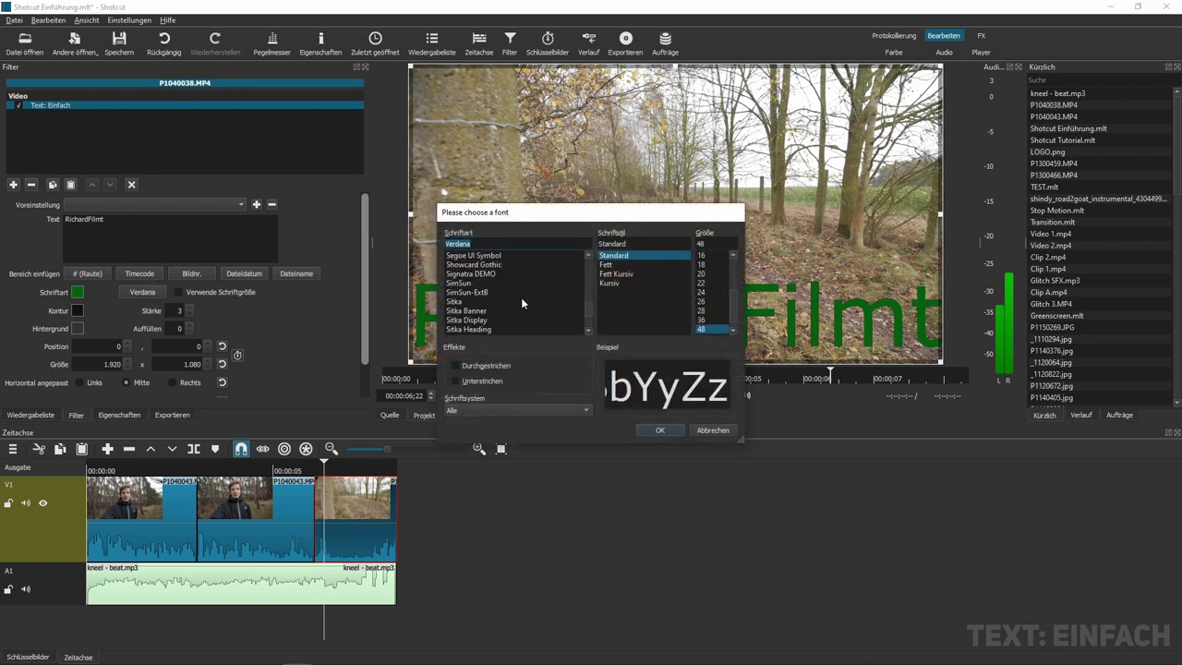
{"action": "scroll", "coordinate": [521, 297], "scroll_direction": "up", "scroll_amount": 6}
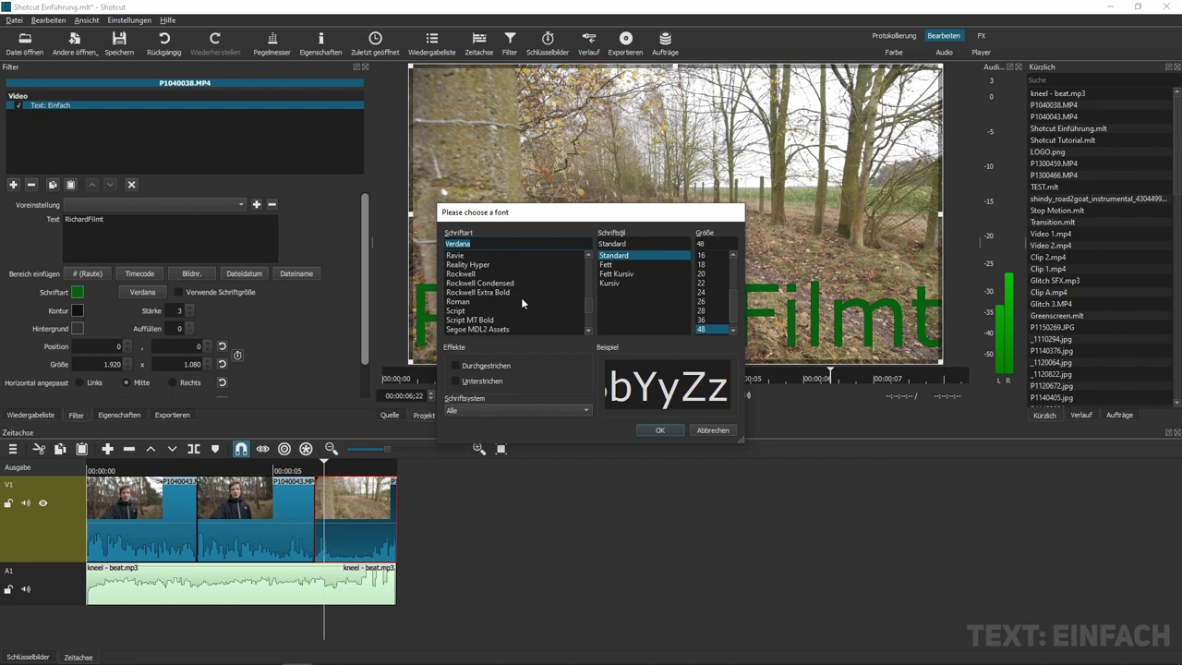
{"action": "scroll", "coordinate": [592, 311], "scroll_direction": "down", "scroll_amount": 7}
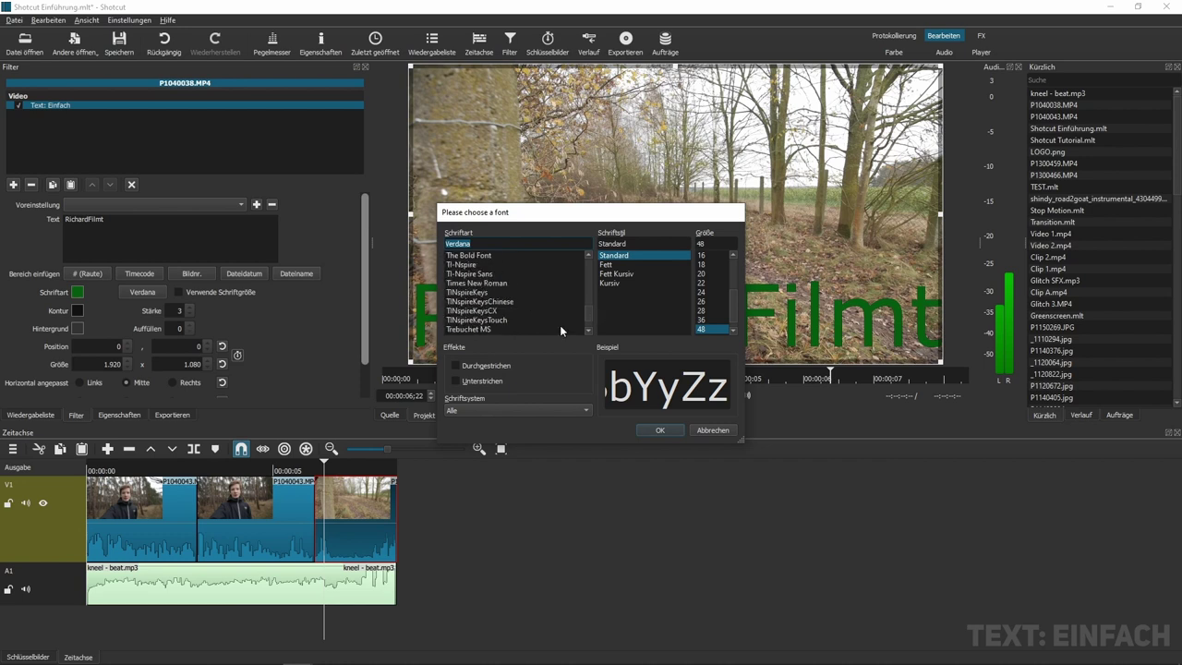
{"action": "scroll", "coordinate": [560, 325], "scroll_direction": "down", "scroll_amount": 3}
{"action": "key", "text": "u"}
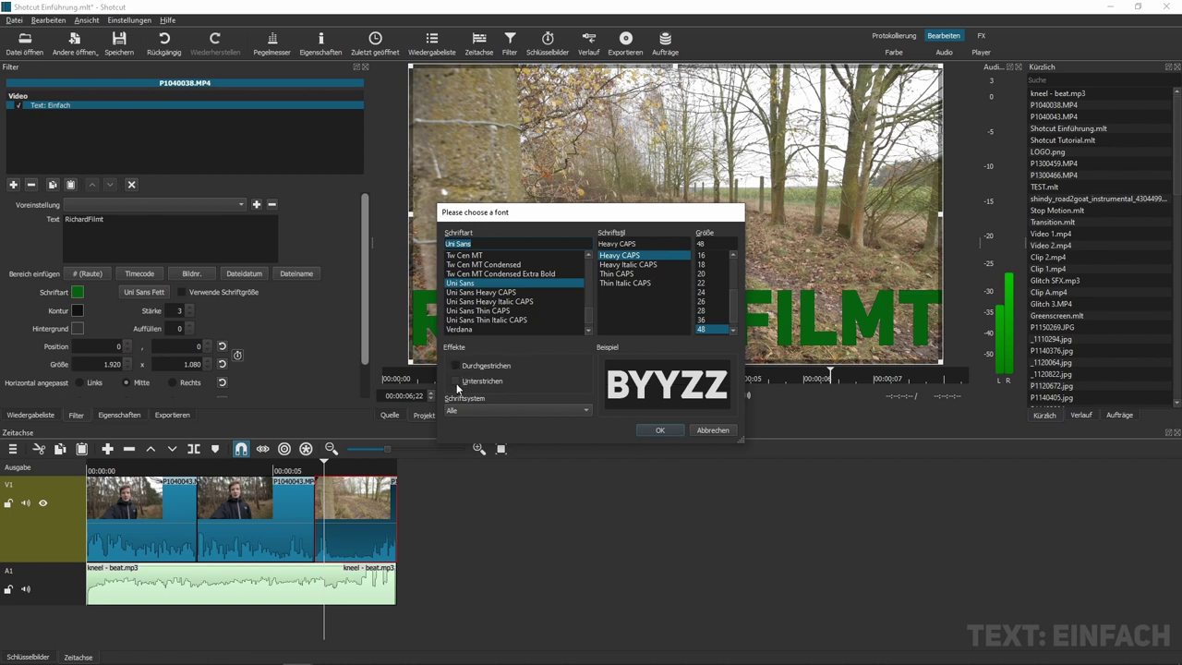
{"action": "left_click", "coordinate": [661, 430]}
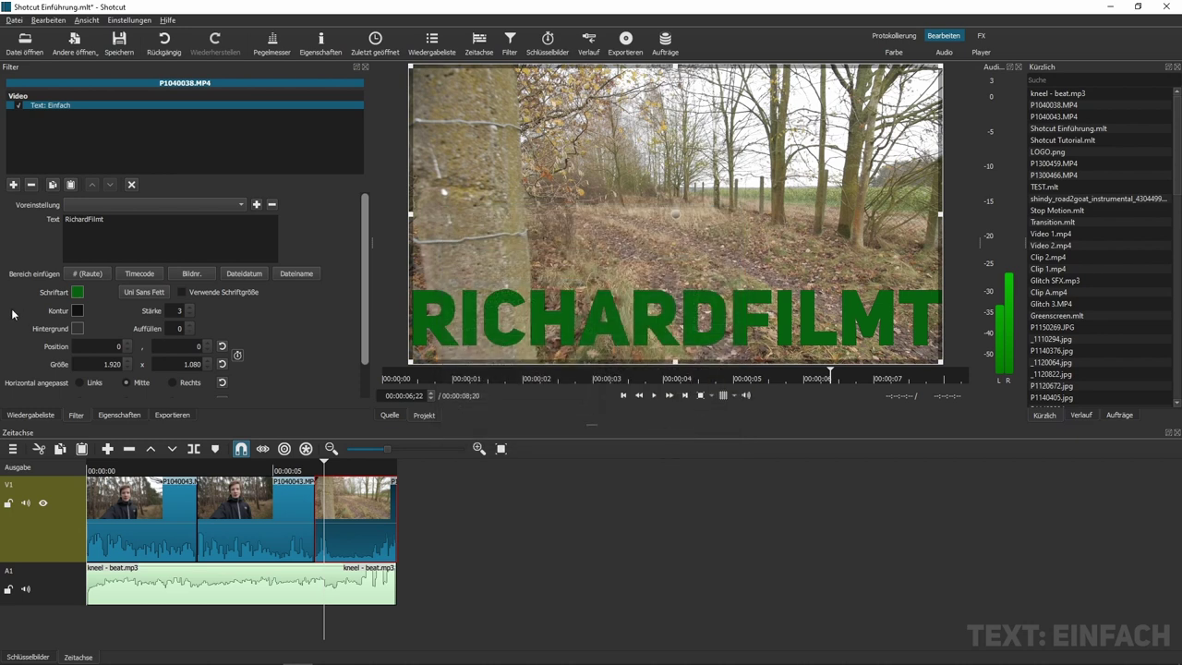
Step: Give the title a very dark green outline with a thickness of 30
{"action": "left_click", "coordinate": [76, 310]}
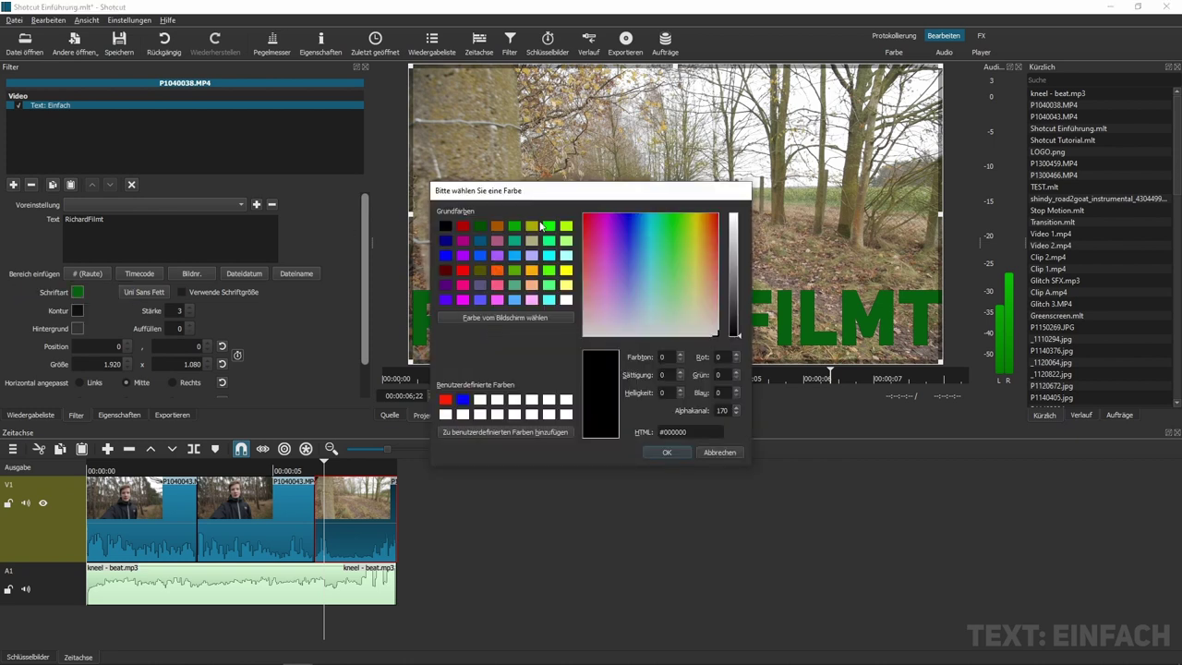
{"action": "left_click_drag", "start_coordinate": [684, 289], "coordinate": [673, 214]}
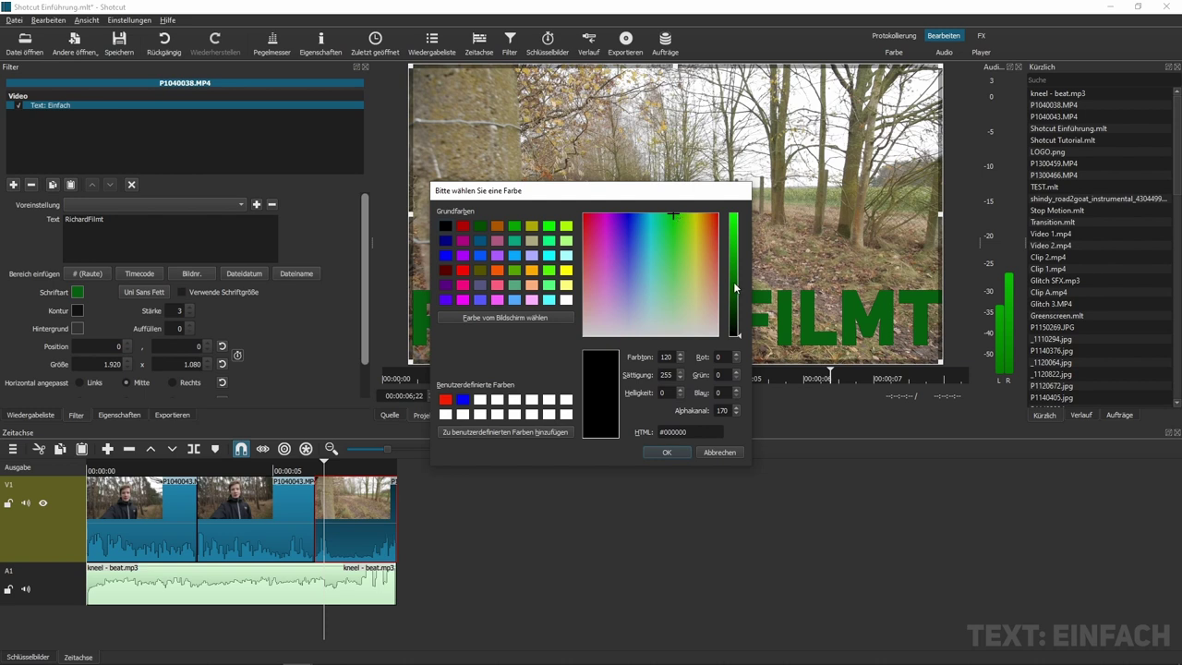
{"action": "left_click_drag", "start_coordinate": [736, 285], "coordinate": [736, 325]}
{"action": "left_click", "coordinate": [666, 452]}
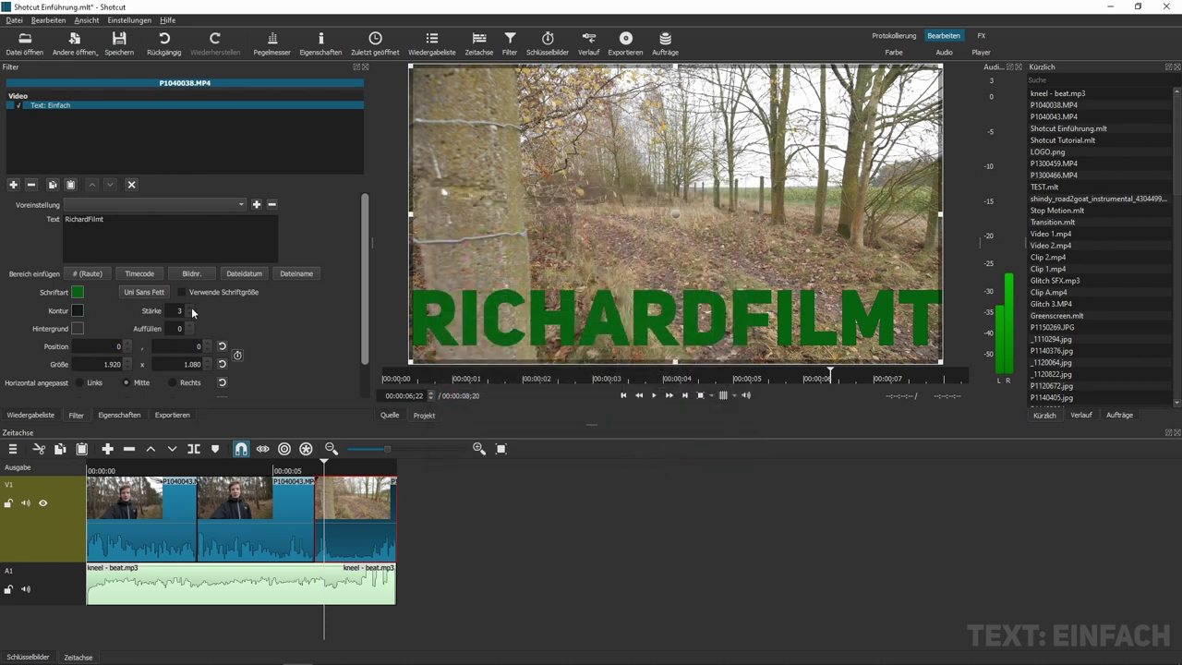
{"action": "scroll", "coordinate": [193, 314], "scroll_direction": "up", "scroll_amount": 20}
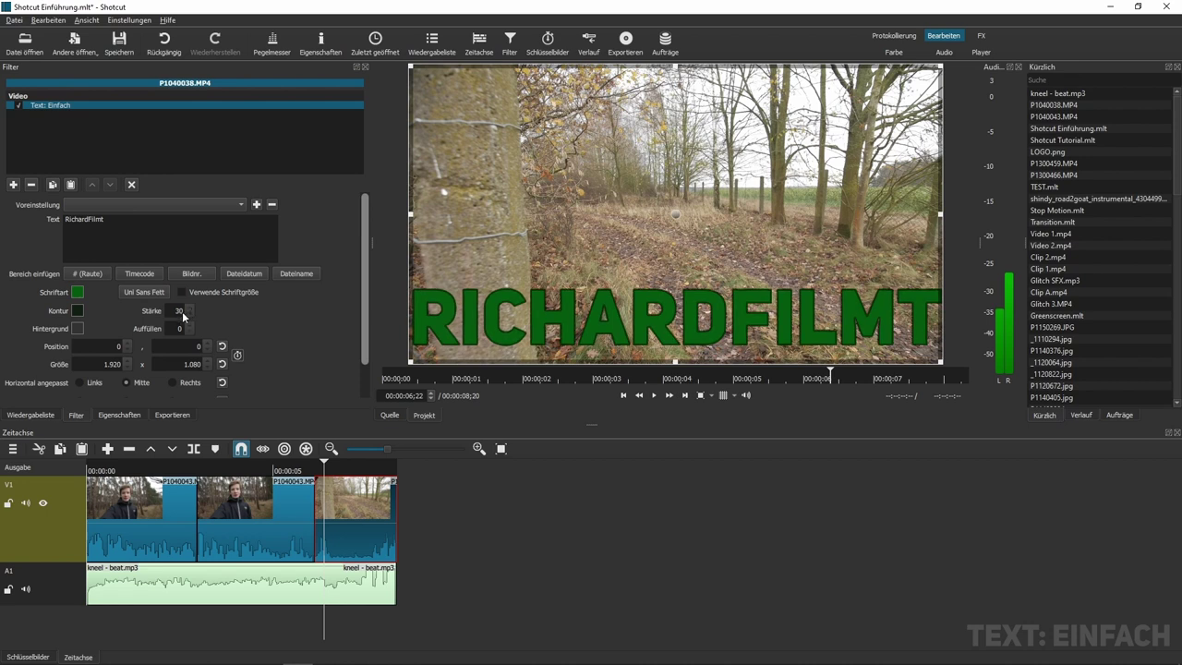
{"action": "double_click", "coordinate": [177, 315]}
Step: Shrink the title's frame to about 1105 x 203 and place it in the picture's upper right corner, at about 808, -35
{"action": "left_click_drag", "start_coordinate": [411, 74], "coordinate": [637, 309]}
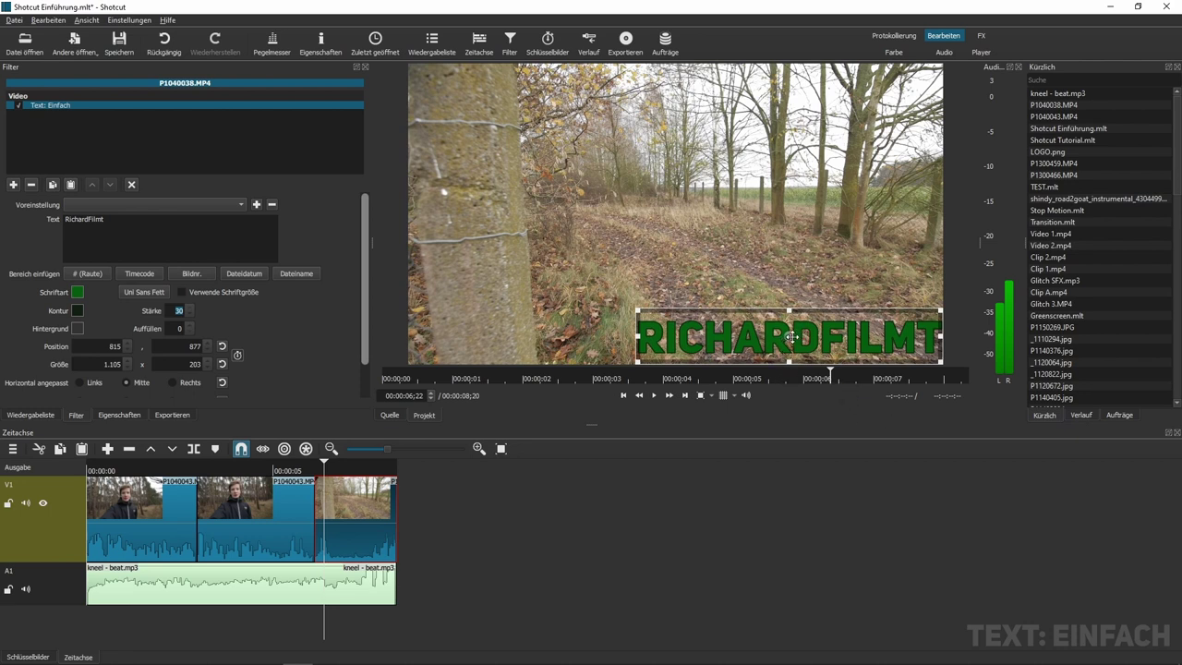
{"action": "left_click_drag", "start_coordinate": [792, 337], "coordinate": [792, 80]}
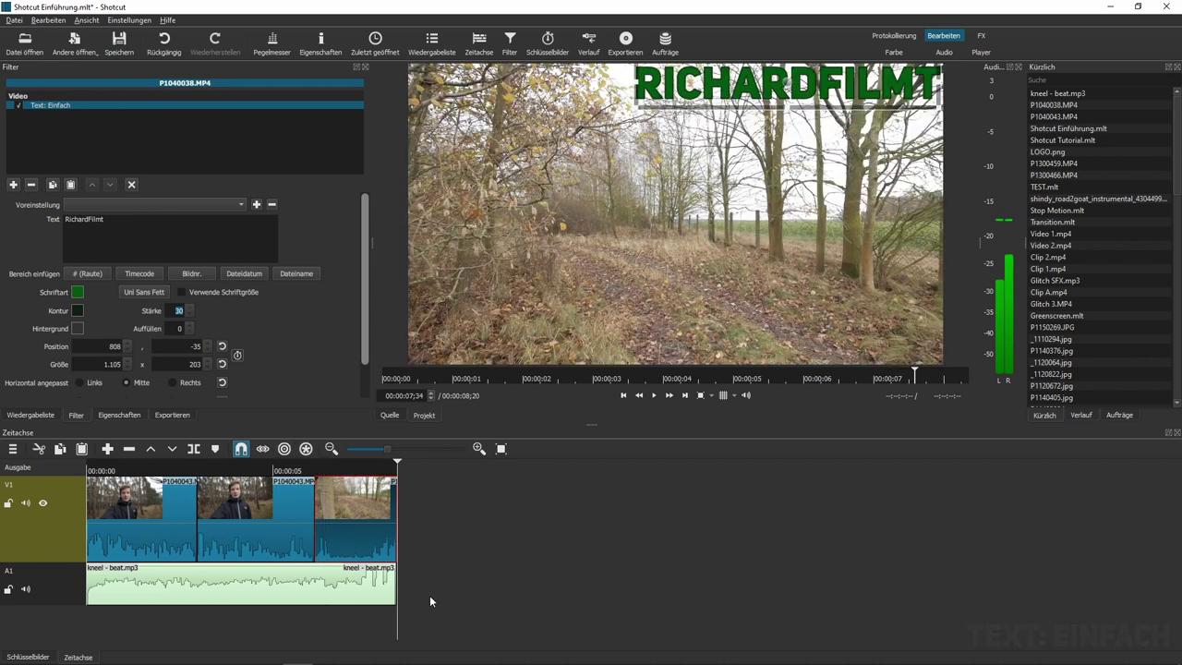
{"action": "left_click", "coordinate": [840, 378]}
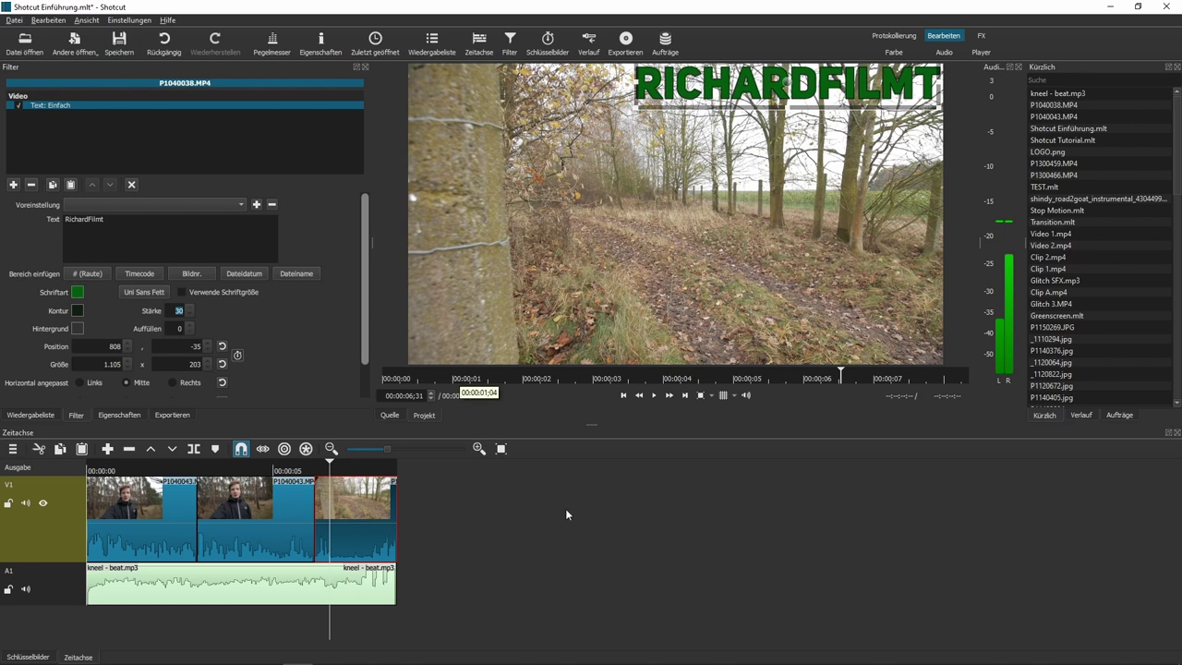
Step: Add the Farbton/Helligkeit/Sättigung filter to the third clip, P1040038.MP4
{"action": "left_click", "coordinate": [13, 184]}
{"action": "left_click", "coordinate": [79, 115]}
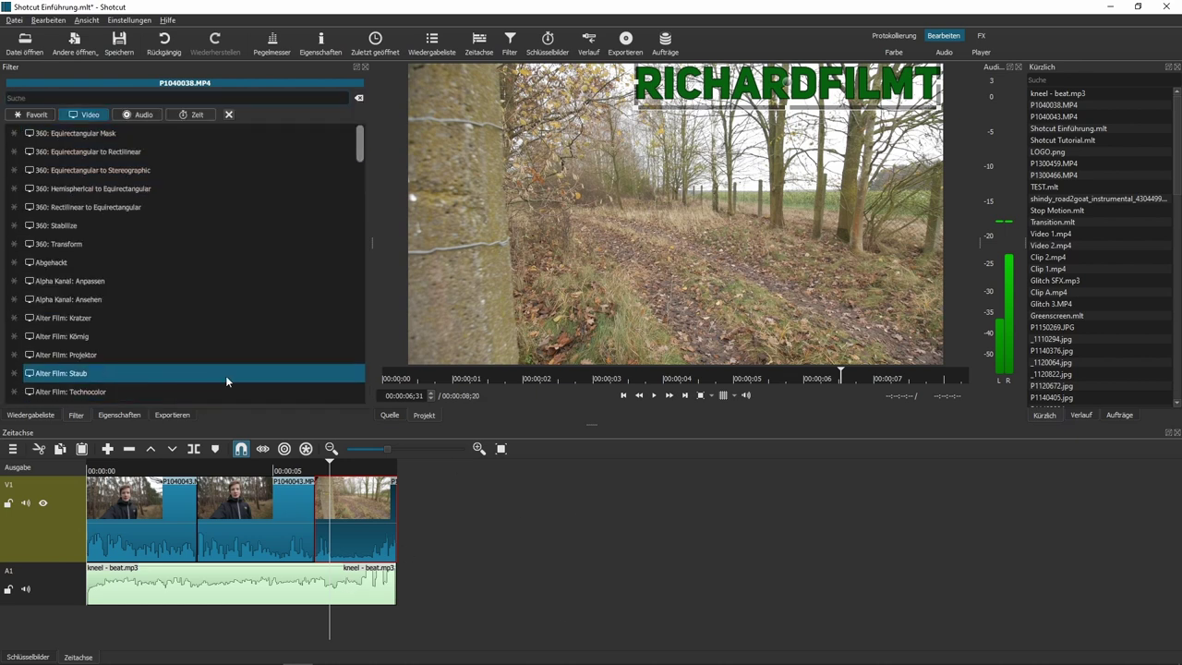
{"action": "type", "text": "farbto"}
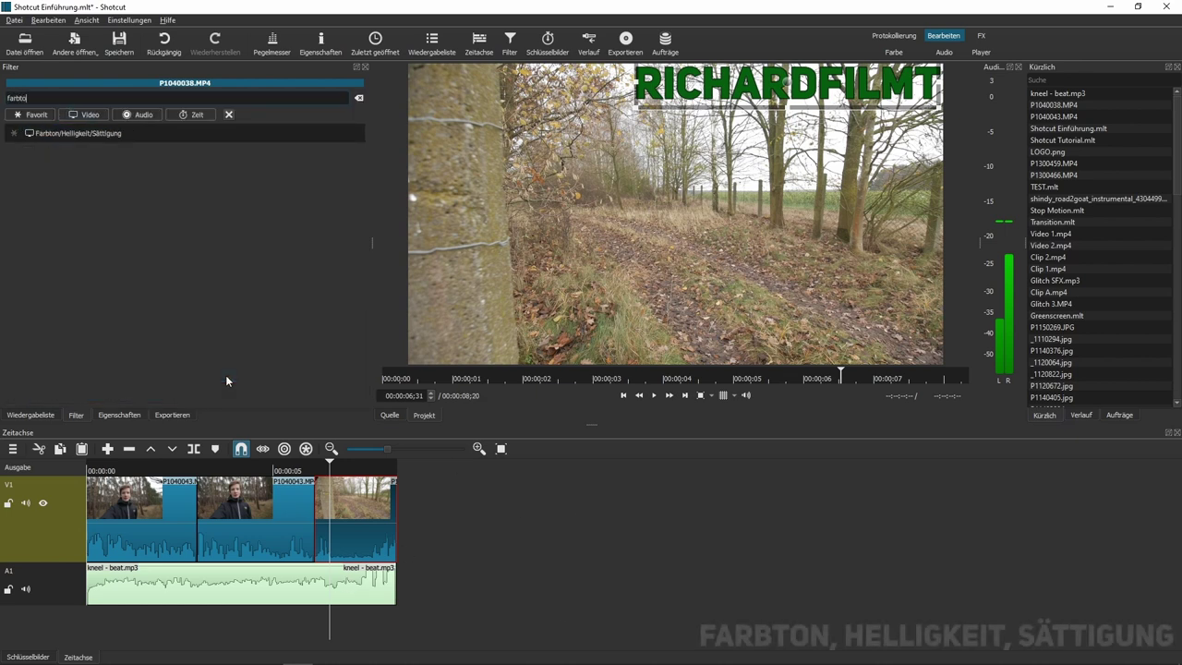
{"action": "type", "text": "n"}
{"action": "left_click", "coordinate": [83, 136]}
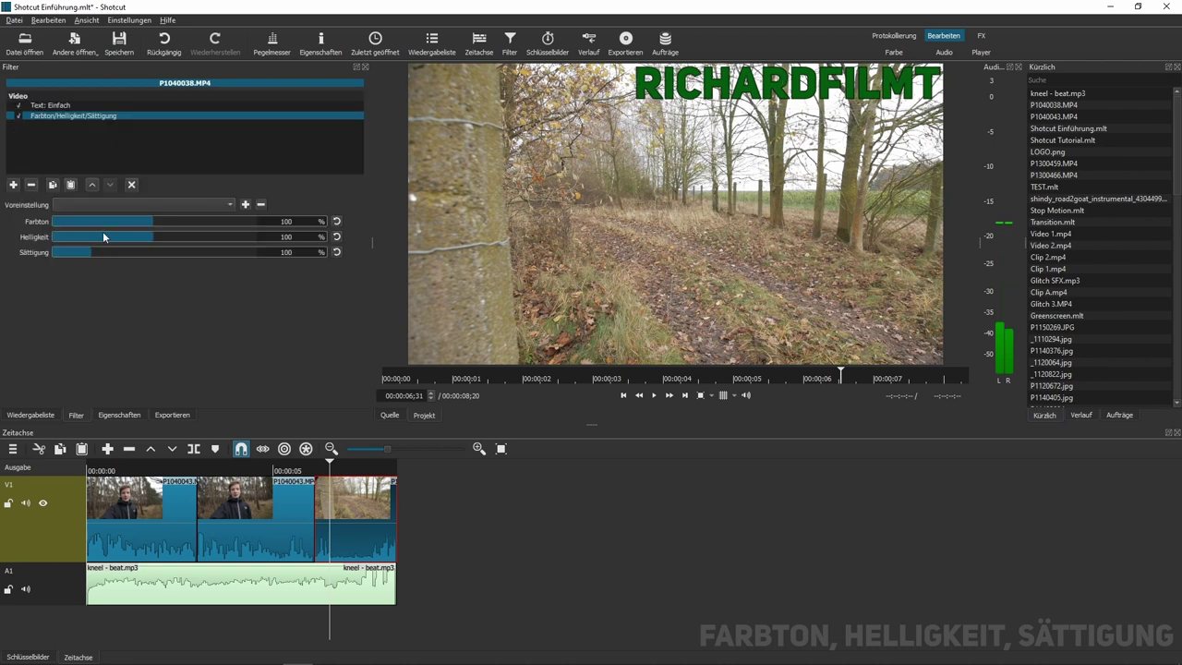
Step: Adjust the clip's brightness to 102 % and its saturation to 147 %
{"action": "mouse_move", "coordinate": [150, 235]}
{"action": "left_mouse_down"}
{"action": "mouse_move", "coordinate": [163, 232]}
{"action": "mouse_move", "coordinate": [144, 235]}
{"action": "mouse_move", "coordinate": [155, 237]}
{"action": "left_mouse_up"}
{"action": "left_click_drag", "start_coordinate": [107, 255], "coordinate": [280, 240]}
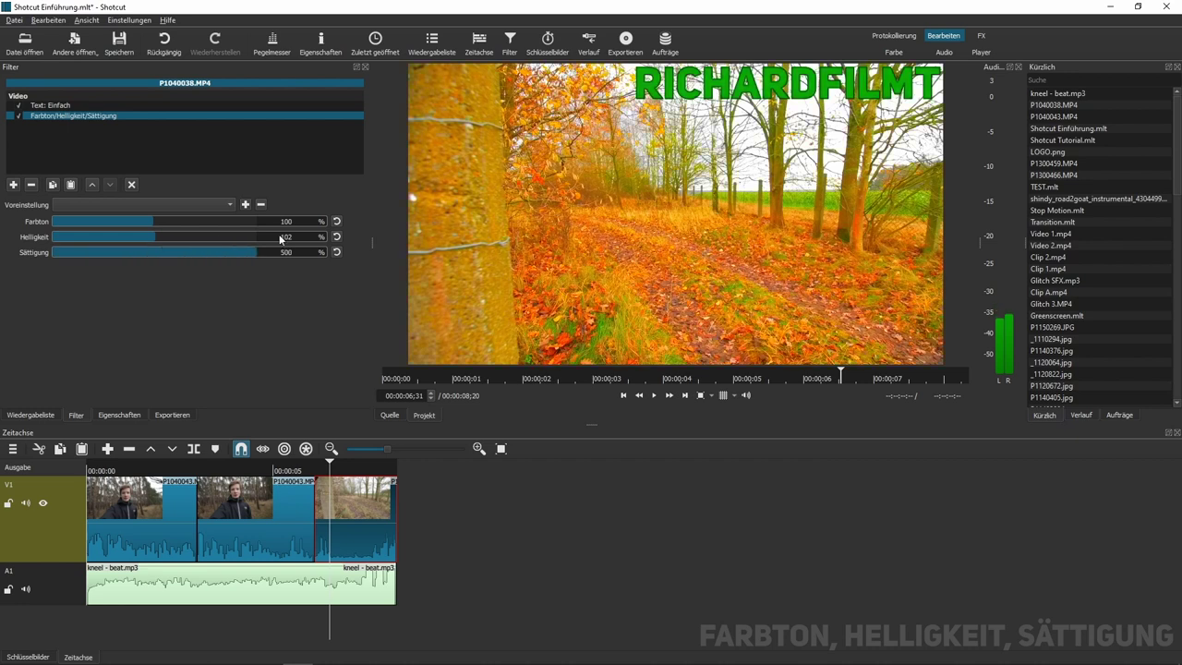
{"action": "left_click_drag", "start_coordinate": [263, 320], "coordinate": [256, 296]}
{"action": "left_click_drag", "start_coordinate": [337, 292], "coordinate": [113, 285]}
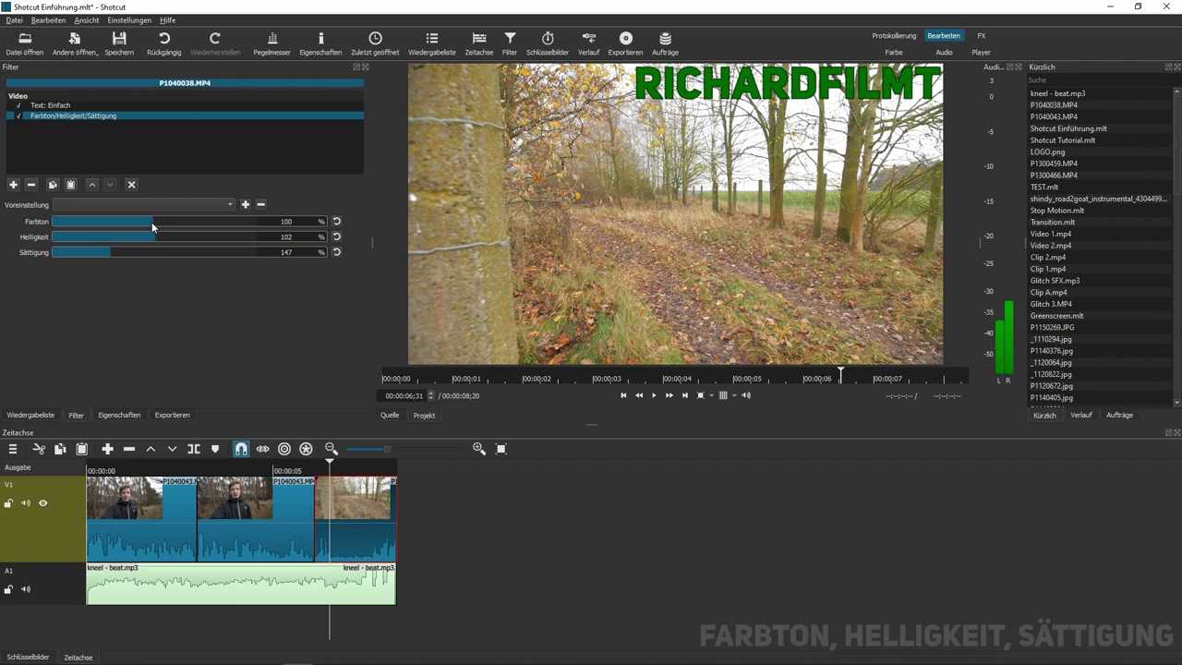
Step: Reset the brightness to 100 % and move the Farbton/Helligkeit/Sättigung filter above Text: Einfach
{"action": "mouse_move", "coordinate": [152, 222]}
{"action": "left_mouse_down"}
{"action": "mouse_move", "coordinate": [162, 221]}
{"action": "mouse_move", "coordinate": [152, 232]}
{"action": "left_mouse_up"}
{"action": "left_click", "coordinate": [337, 237]}
{"action": "mouse_move", "coordinate": [152, 237]}
{"action": "left_mouse_down"}
{"action": "mouse_move", "coordinate": [184, 237]}
{"action": "mouse_move", "coordinate": [157, 237]}
{"action": "left_mouse_up"}
{"action": "left_click_drag", "start_coordinate": [180, 236], "coordinate": [147, 244]}
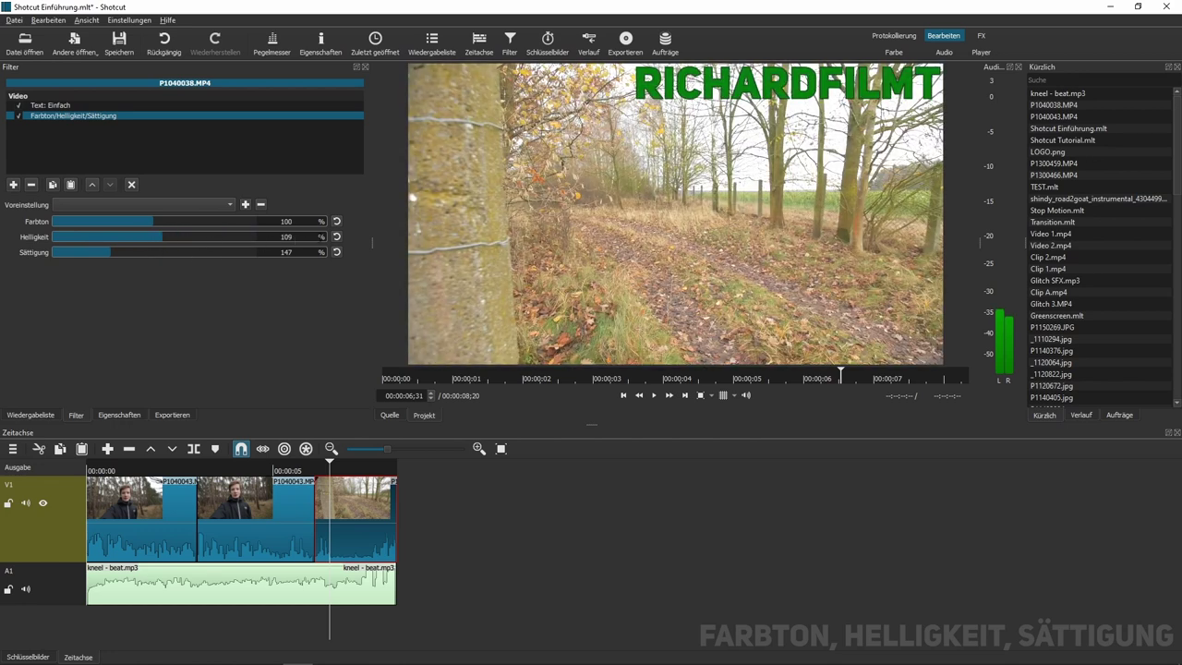
{"action": "left_click", "coordinate": [337, 237]}
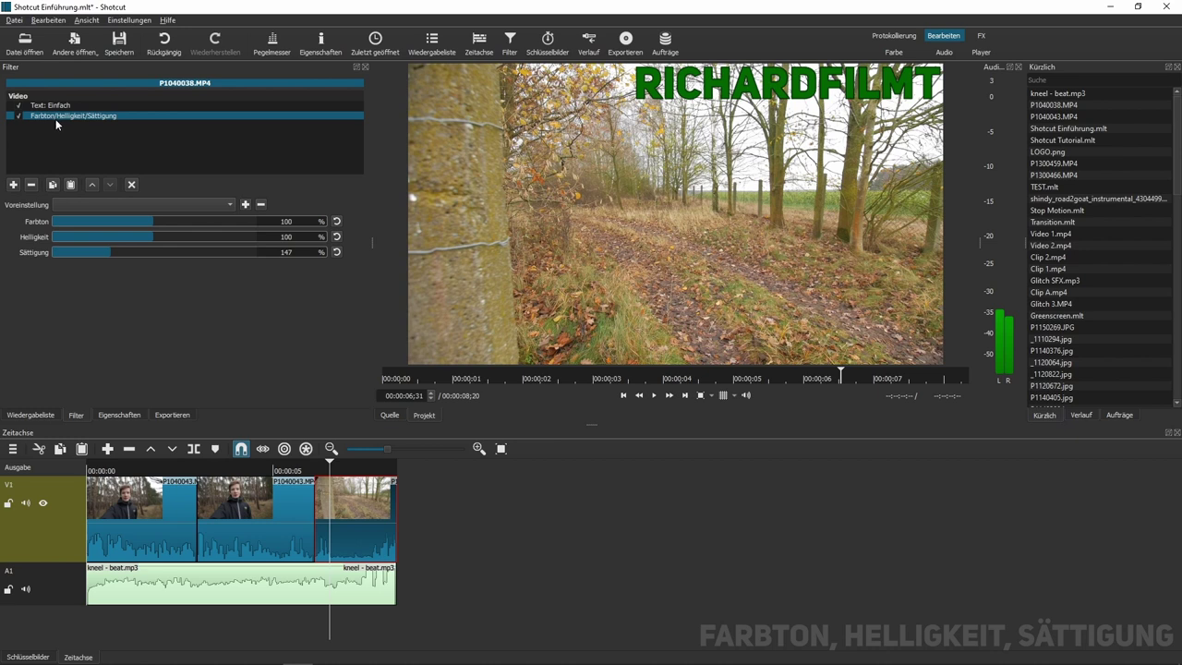
{"action": "left_click_drag", "start_coordinate": [55, 119], "coordinate": [42, 102]}
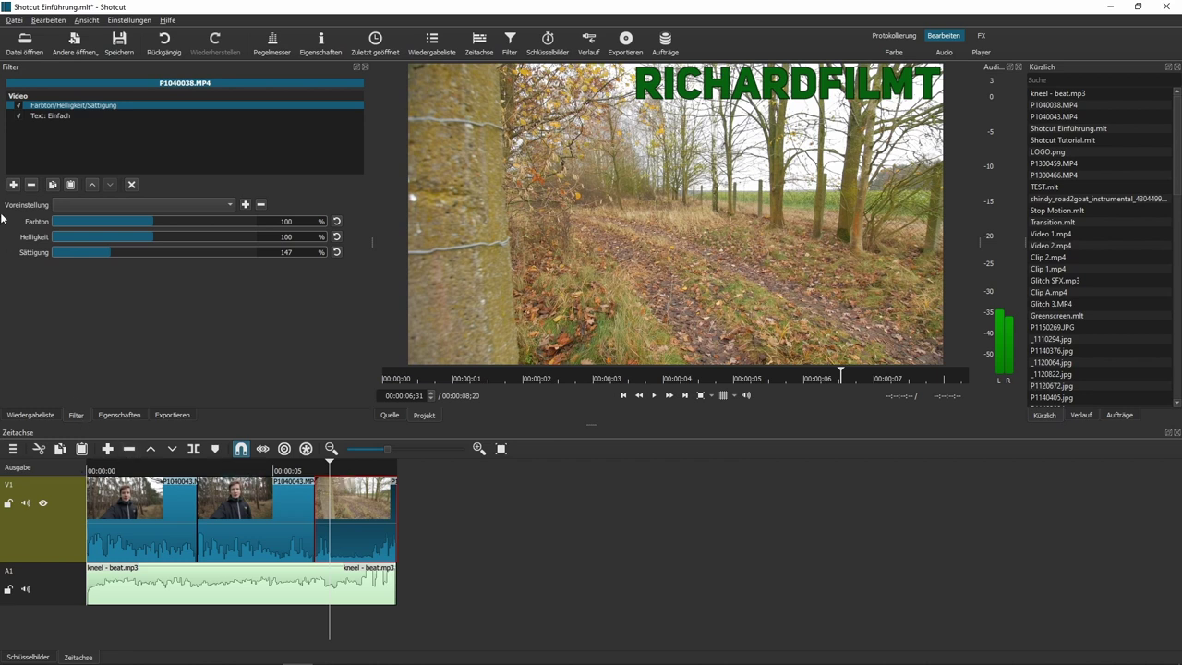
Step: Add the Stabilisieren filter to P1040038.MP4 and run its analysis with Wackeligkeit 4 and Genauigkeit 4
{"action": "left_click", "coordinate": [13, 184]}
{"action": "type", "text": "stabili"}
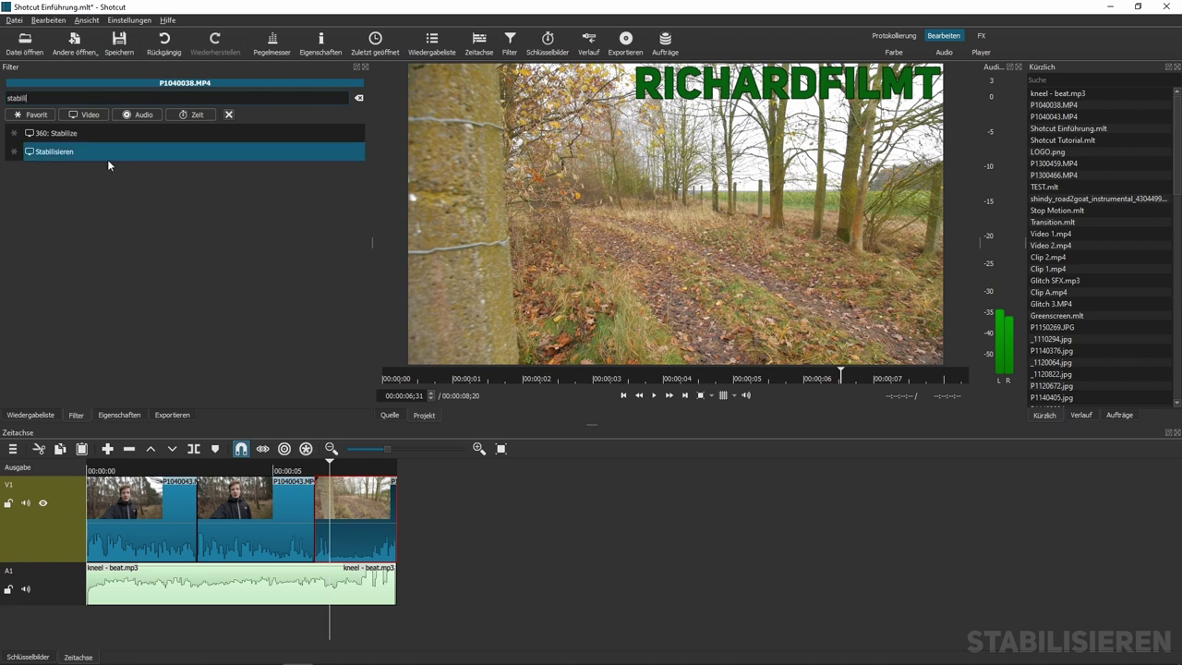
{"action": "left_click", "coordinate": [70, 152]}
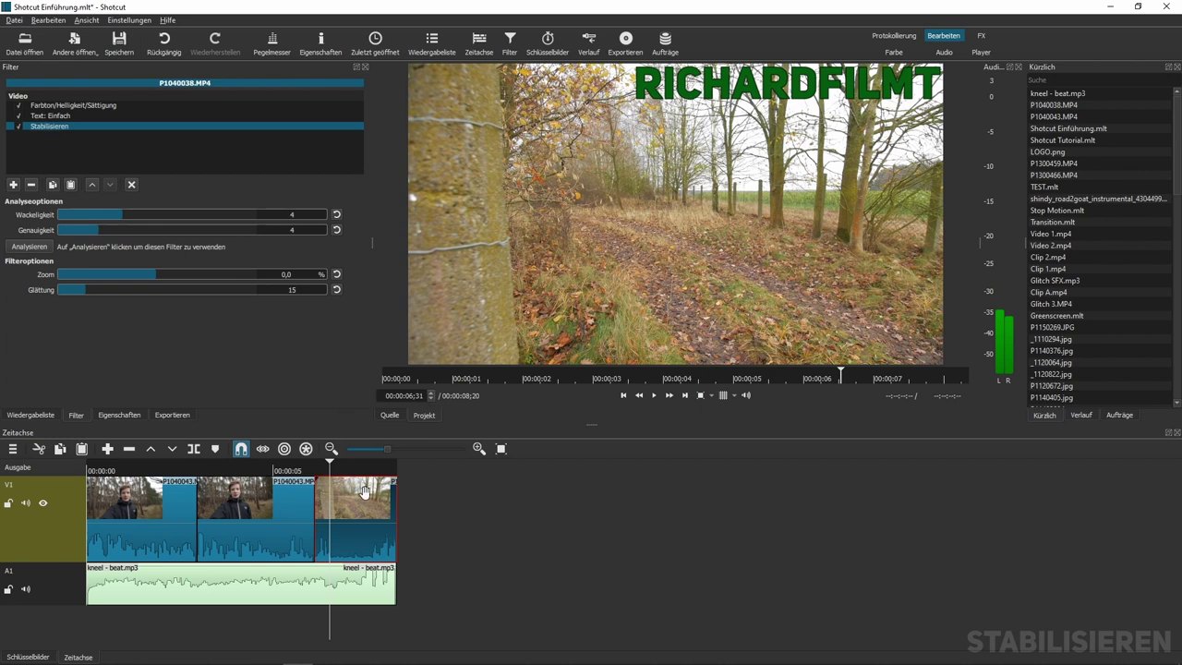
{"action": "left_click", "coordinate": [31, 247]}
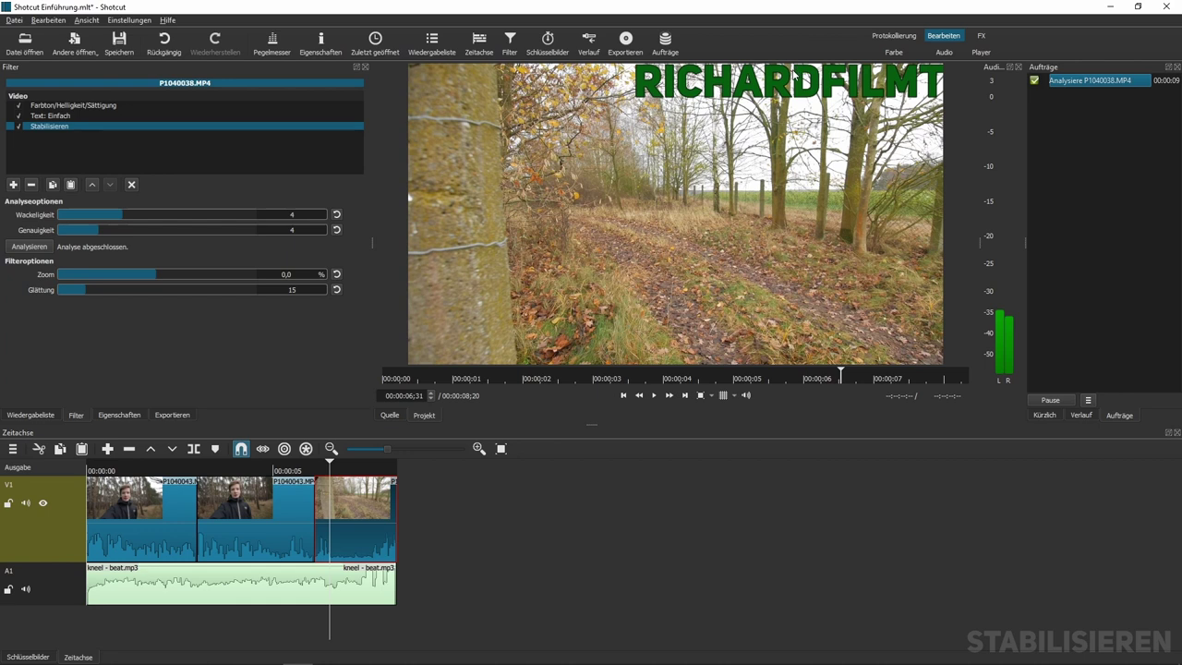
Step: Place the playhead at 00:00:07;21 and move the Stabilisieren filter to the first place in the filter order
{"action": "left_click", "coordinate": [359, 502]}
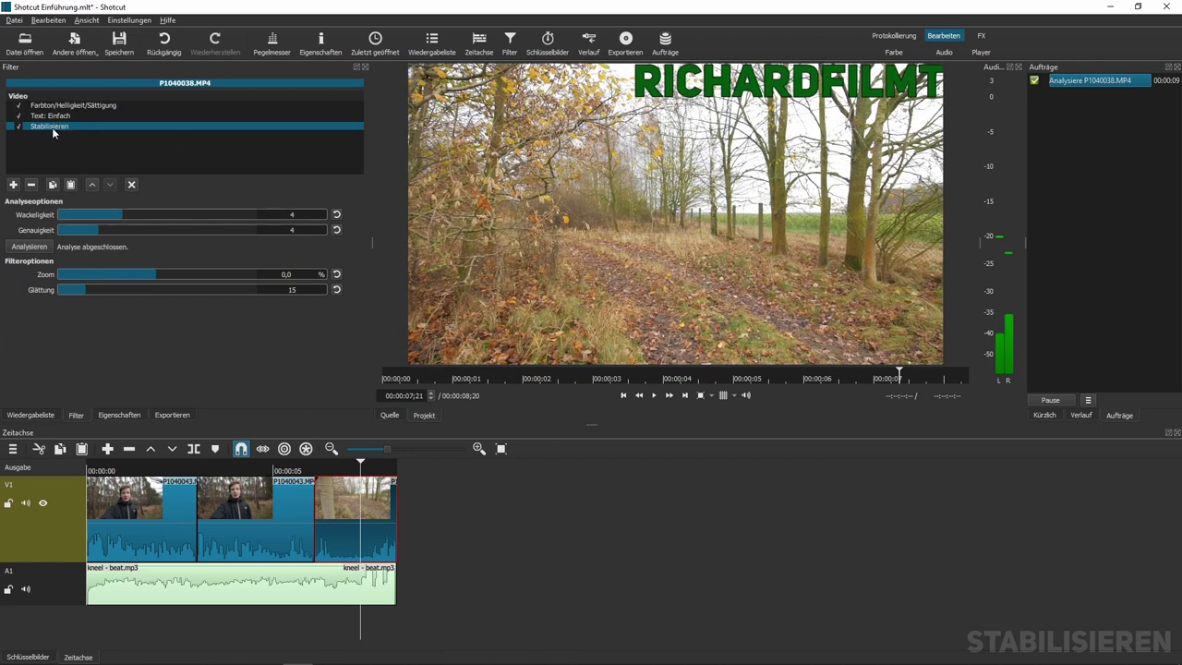
{"action": "left_click_drag", "start_coordinate": [52, 128], "coordinate": [51, 104]}
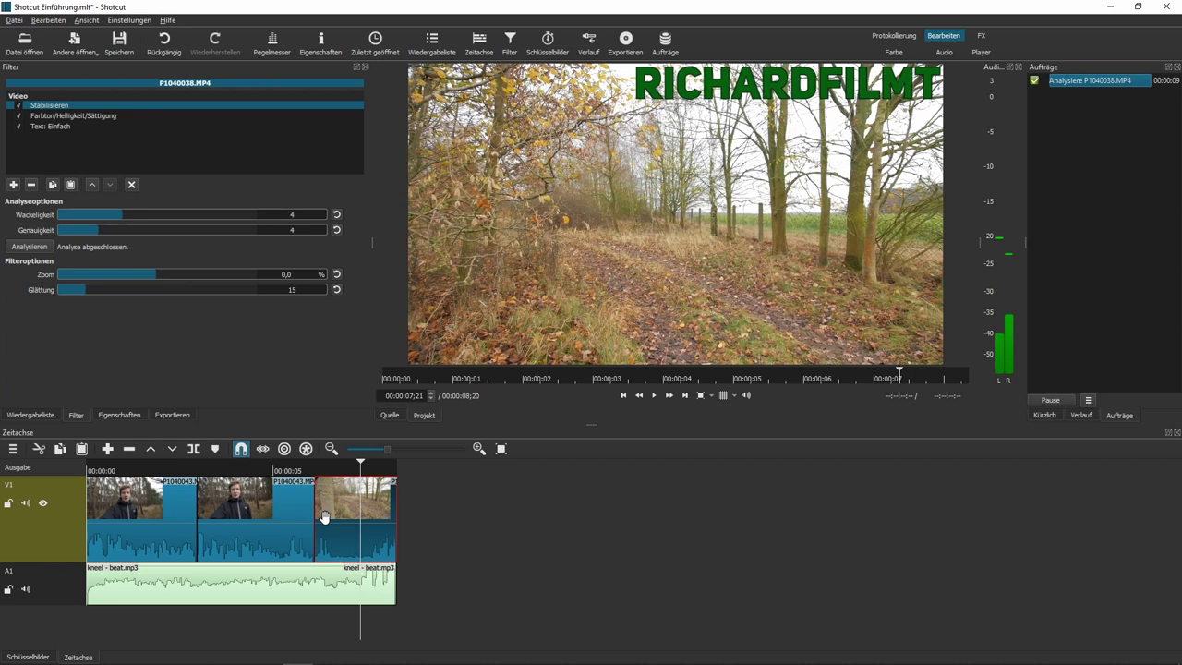
Step: Overlap the third clip with the end of the second to create an Auflösen transition, and play it back
{"action": "left_click_drag", "start_coordinate": [323, 517], "coordinate": [352, 517]}
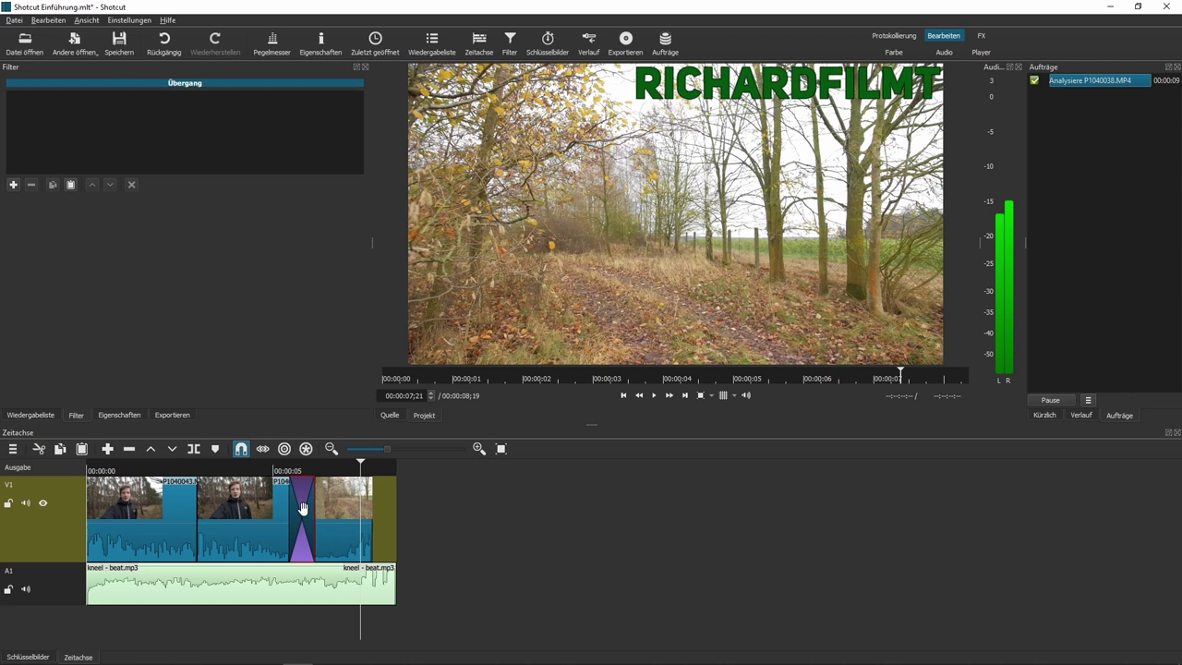
{"action": "left_click", "coordinate": [118, 415]}
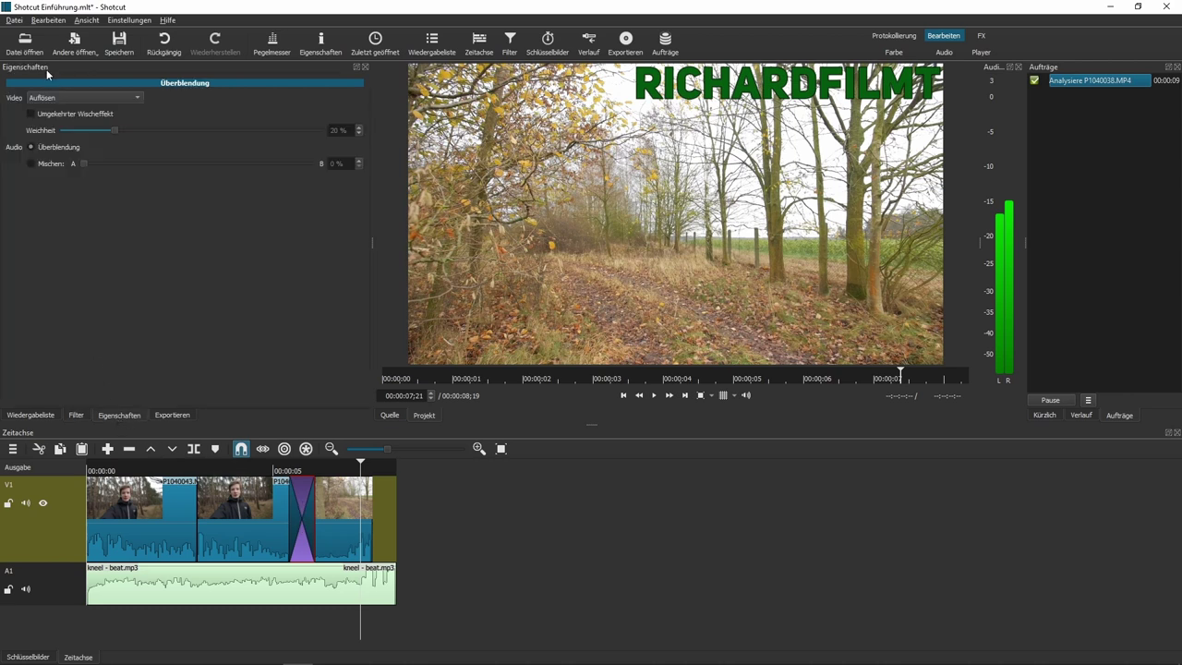
{"action": "left_click", "coordinate": [41, 101]}
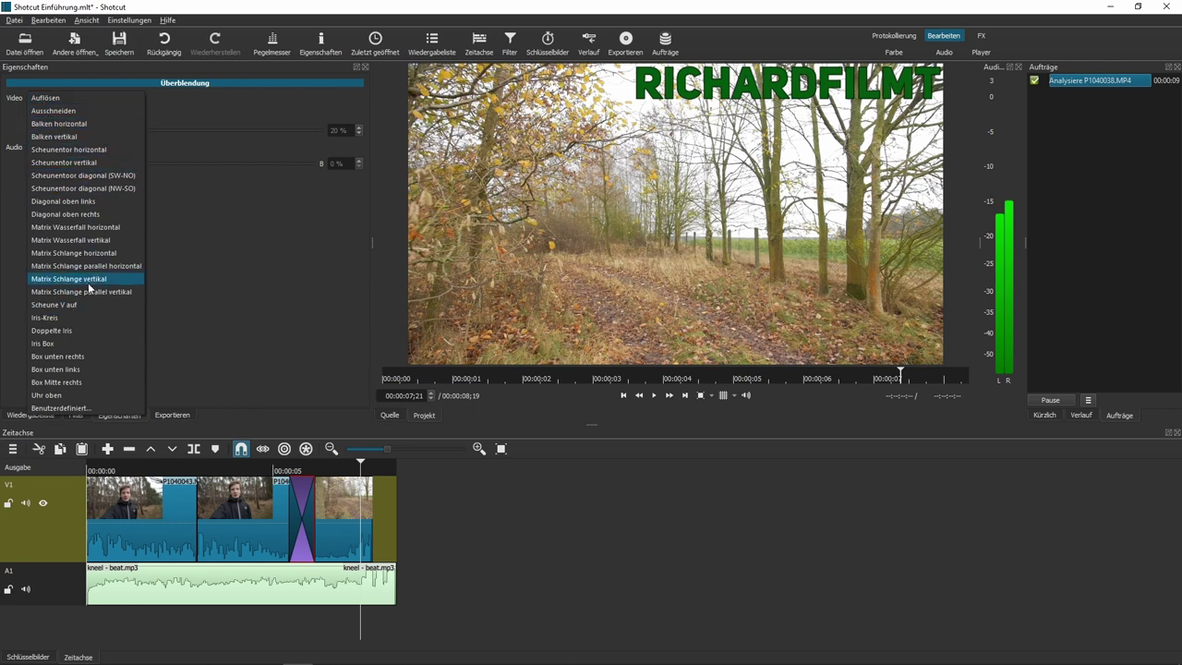
{"action": "left_click", "coordinate": [71, 99]}
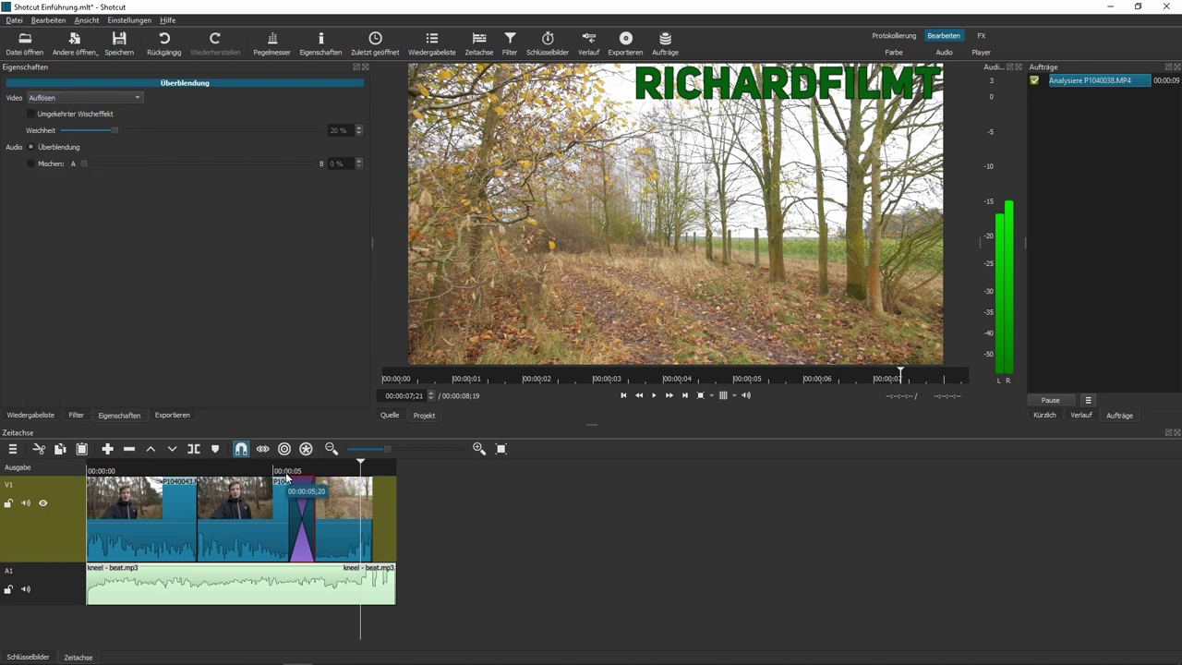
{"action": "left_click", "coordinate": [290, 470]}
{"action": "key", "text": "space"}
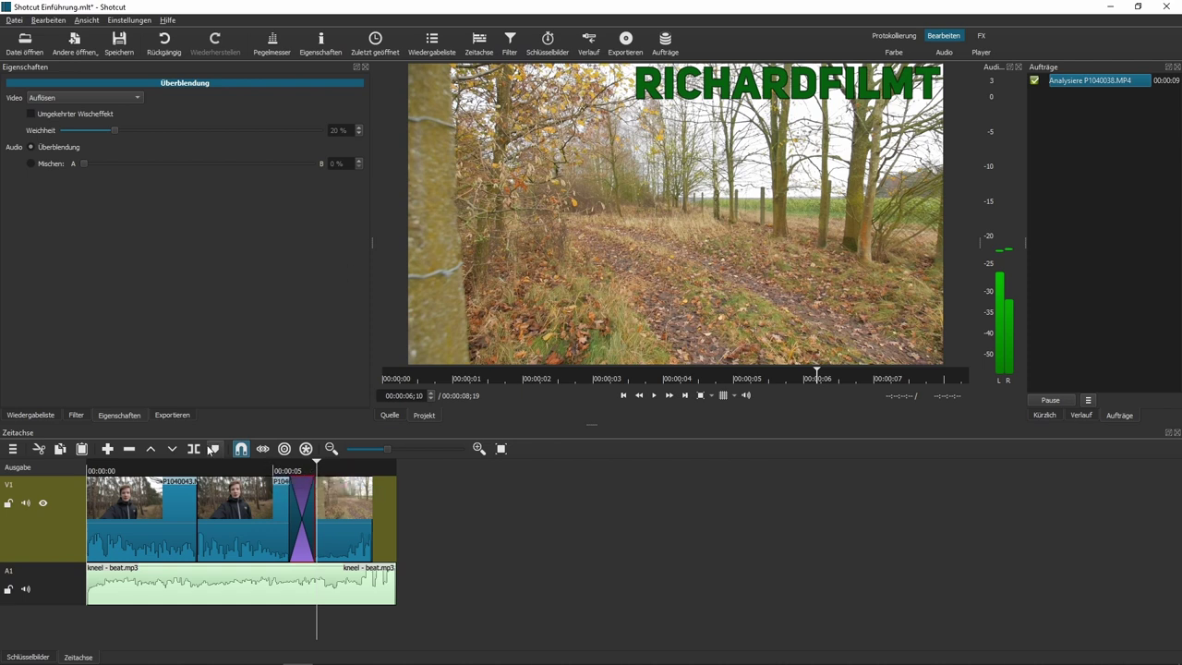
Step: Change the transition's video effect to Balken horizontal and play it back, stopping at 00:00:05;55
{"action": "left_click", "coordinate": [55, 98]}
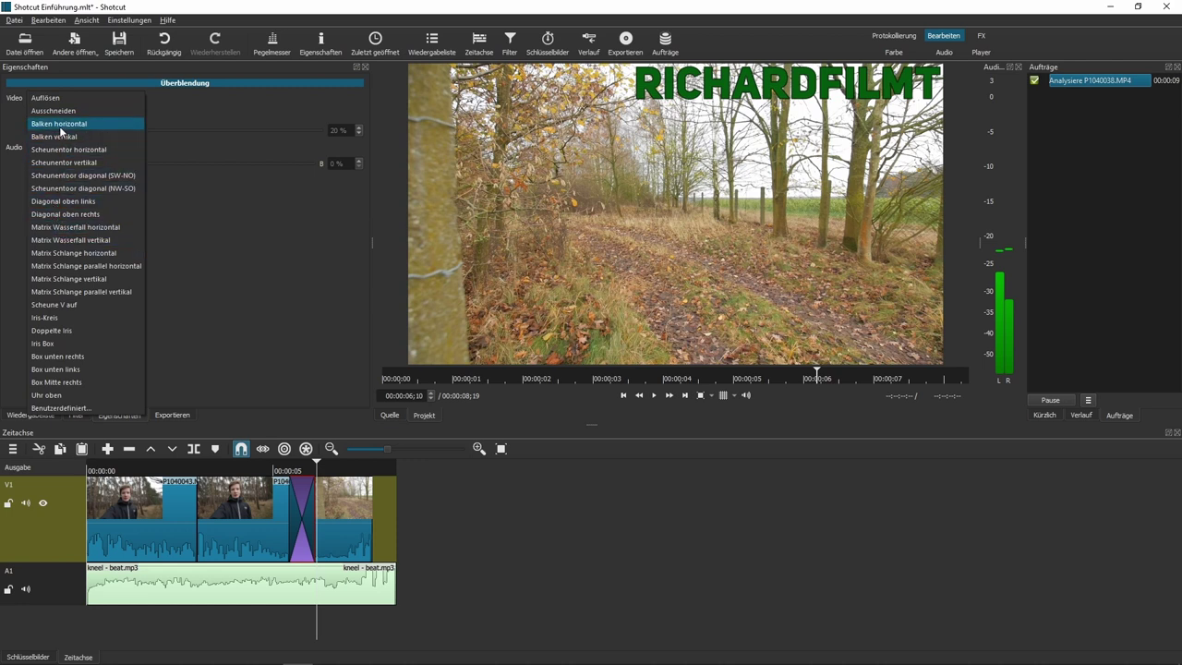
{"action": "left_click", "coordinate": [61, 123]}
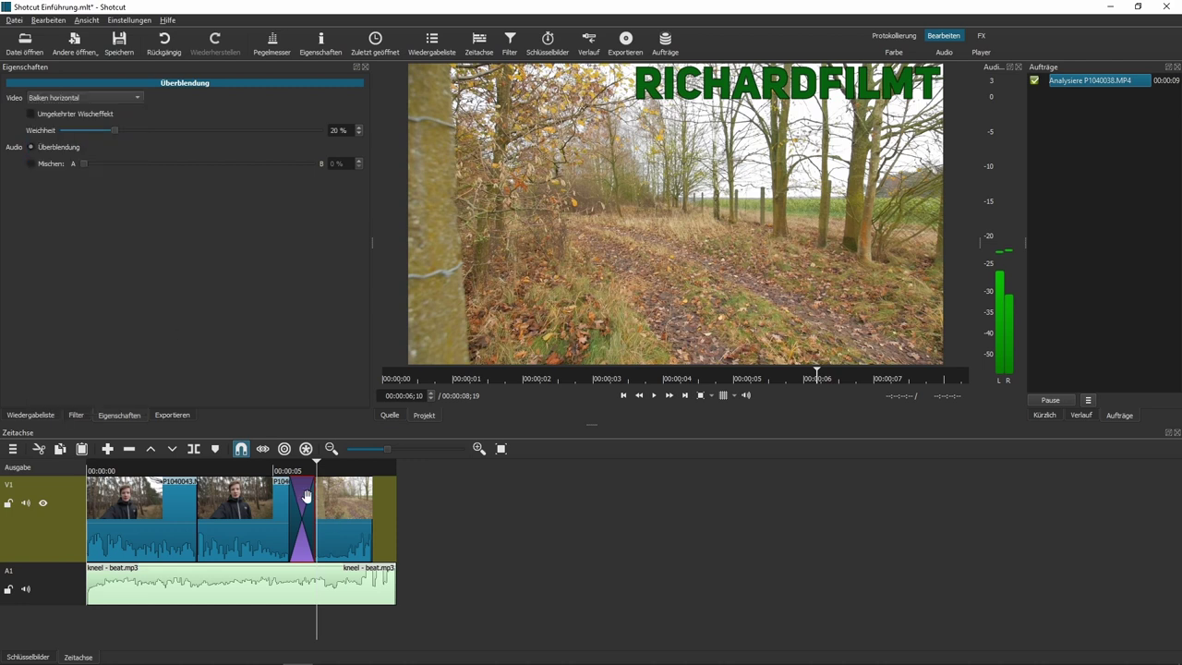
{"action": "left_click", "coordinate": [274, 472]}
{"action": "key", "text": "space"}
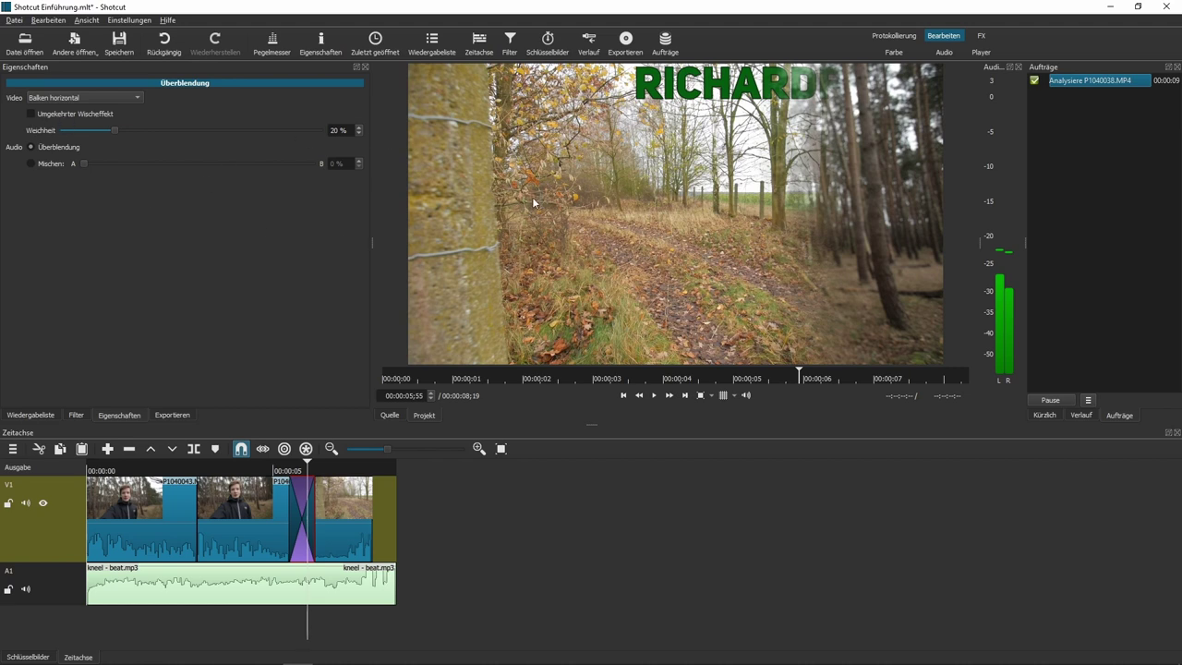
Step: Reverse the transition's wipe direction and set its softness to 0 %
{"action": "left_click", "coordinate": [33, 112]}
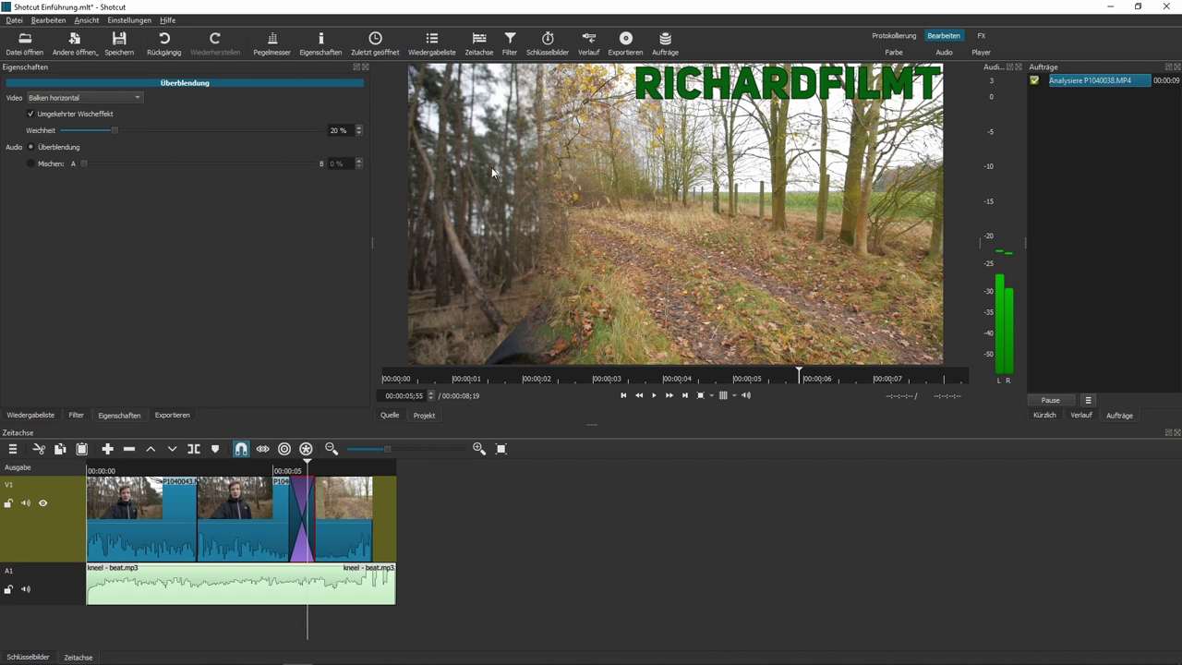
{"action": "left_click_drag", "start_coordinate": [113, 131], "coordinate": [61, 131]}
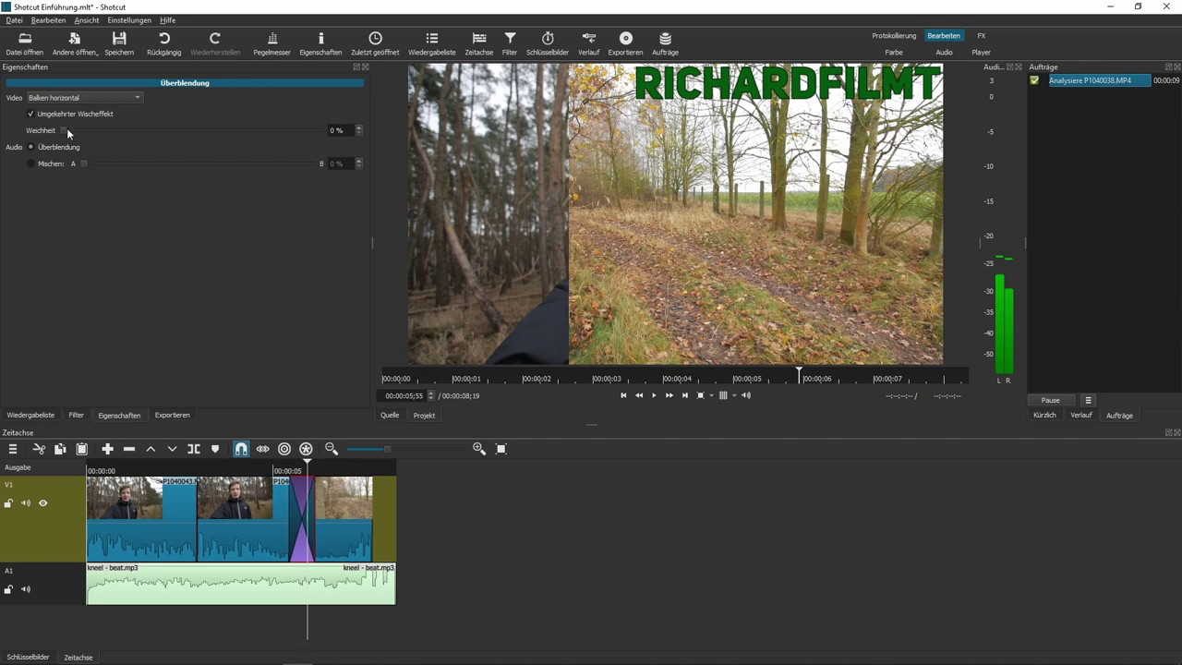
{"action": "mouse_move", "coordinate": [67, 132]}
{"action": "left_mouse_down"}
{"action": "mouse_move", "coordinate": [189, 127]}
{"action": "mouse_move", "coordinate": [61, 130]}
{"action": "left_mouse_up"}
{"action": "left_click", "coordinate": [64, 98]}
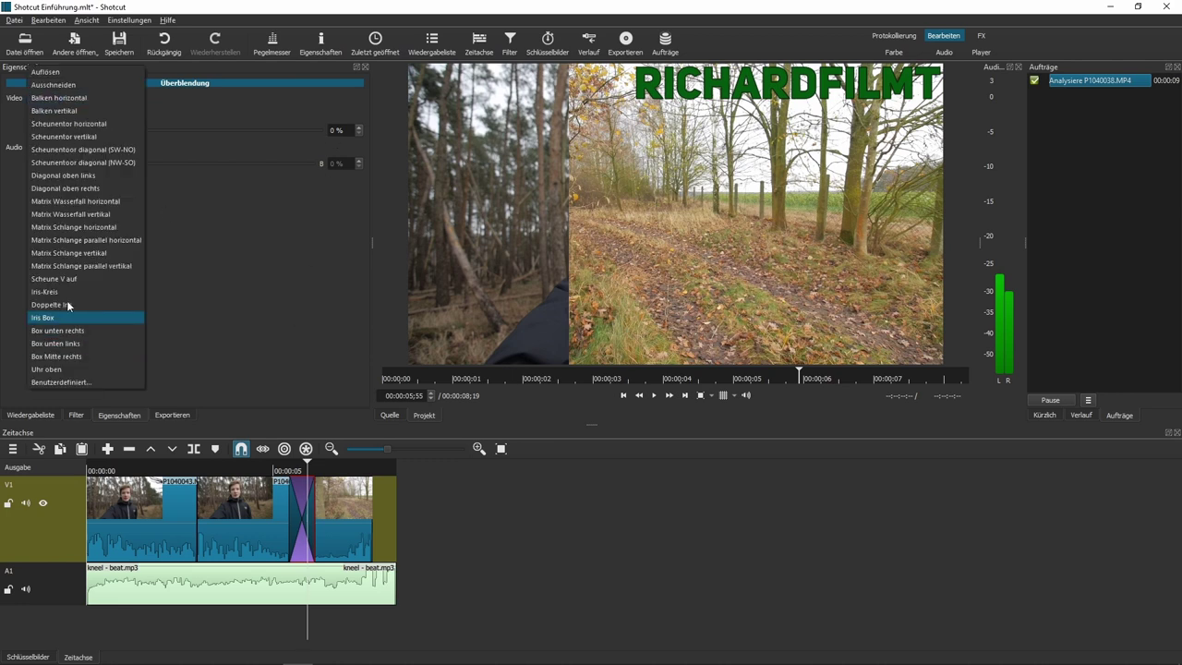
{"action": "left_click", "coordinate": [148, 150]}
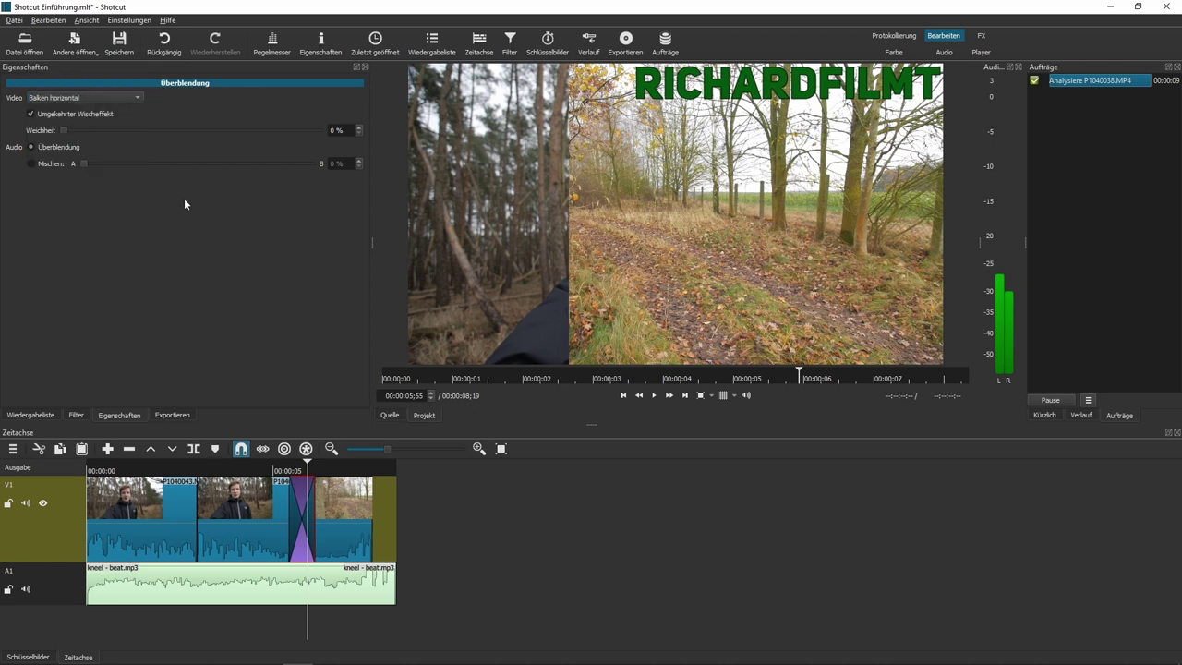
{"action": "left_click", "coordinate": [74, 99]}
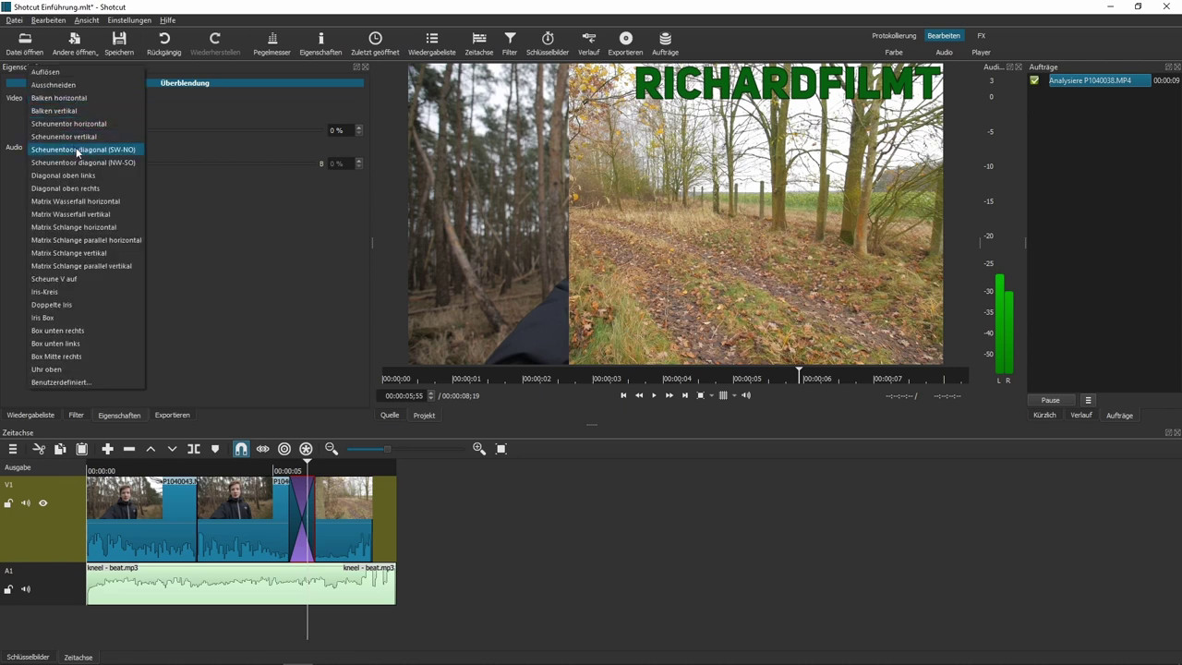
{"action": "left_click", "coordinate": [4, 139]}
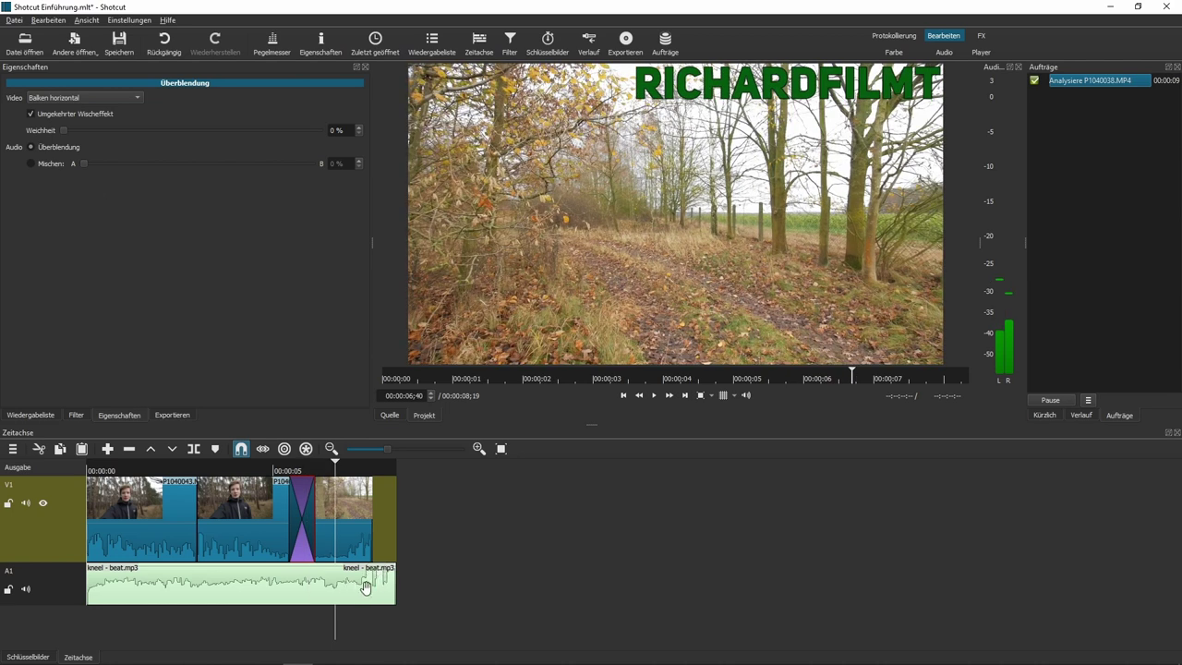
Step: Split the music on track A1 at the end of the last video clip, 00:00:07;40, and delete the leftover piece
{"action": "left_click", "coordinate": [375, 464]}
{"action": "left_click_drag", "start_coordinate": [375, 465], "coordinate": [373, 464]}
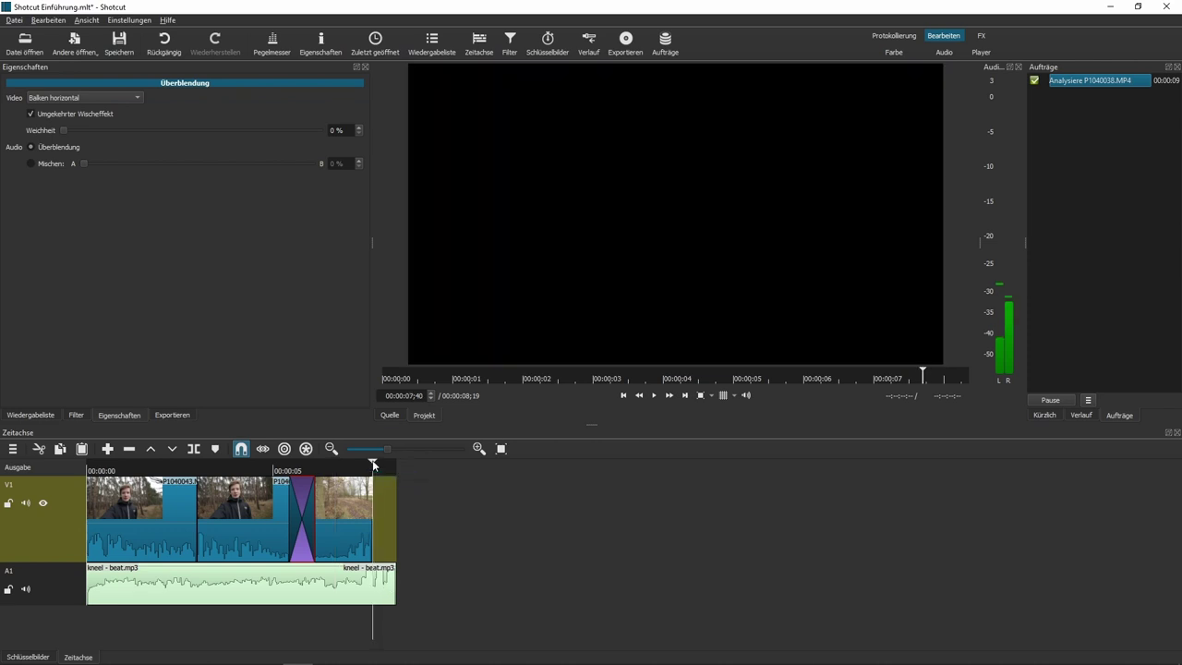
{"action": "left_click", "coordinate": [379, 593]}
{"action": "key", "text": "s"}
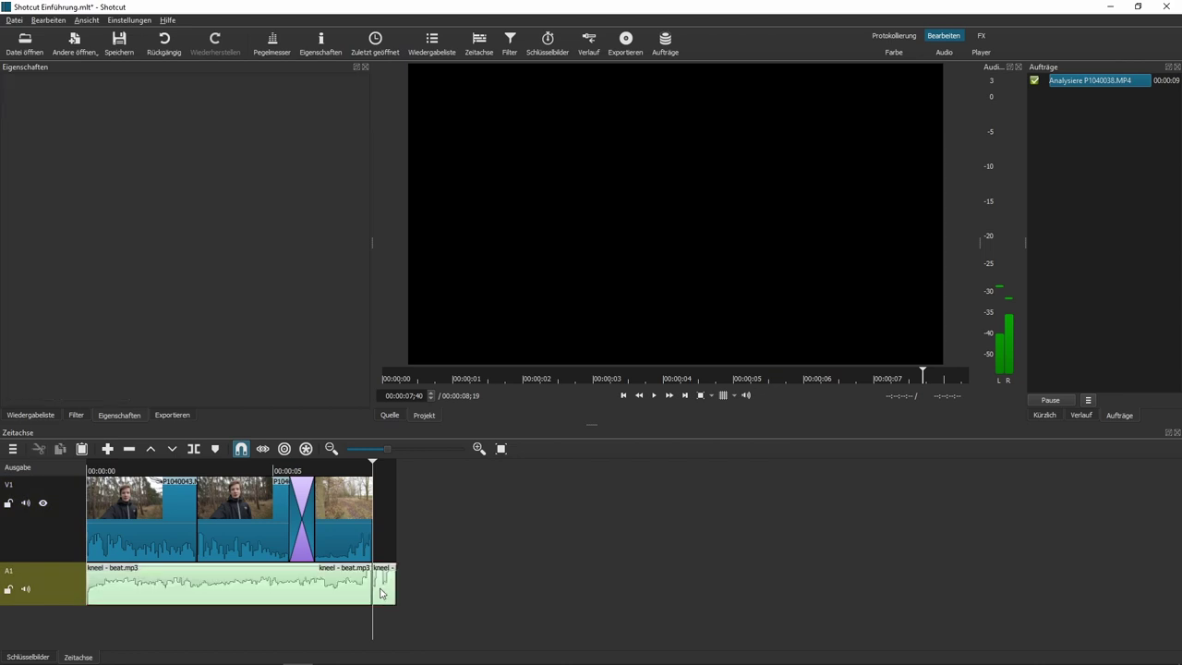
{"action": "left_click", "coordinate": [379, 594]}
{"action": "key", "text": "Delete"}
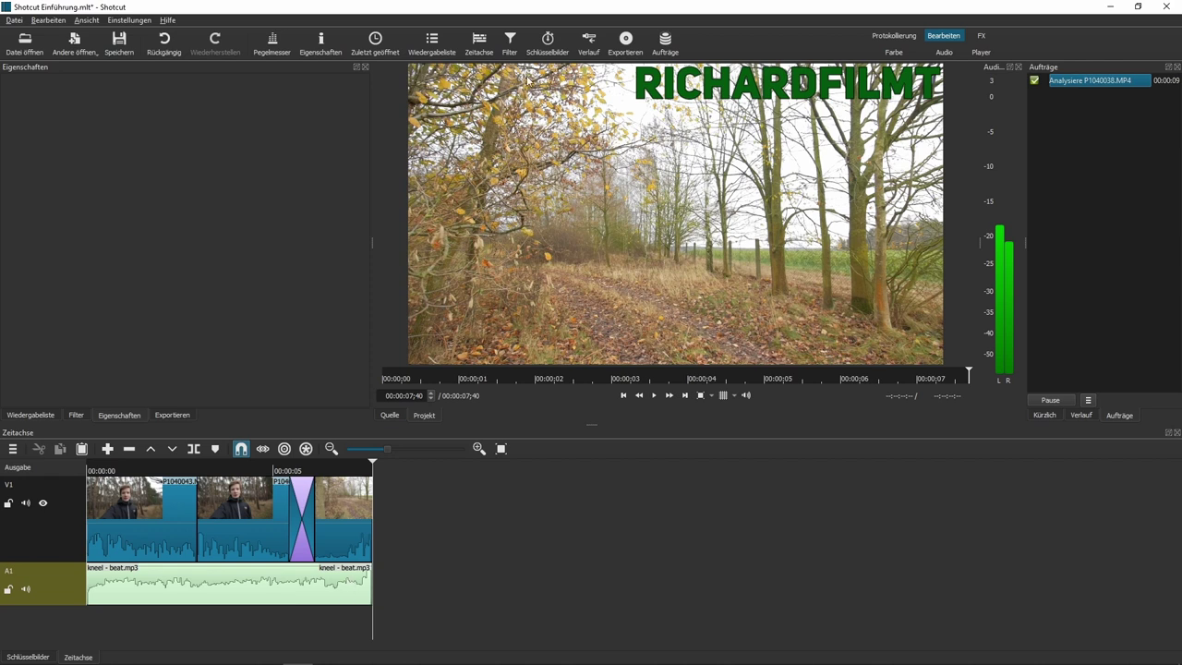
Step: Open the export settings, look through the presets and choose H.264 High Profile
{"action": "left_click", "coordinate": [632, 56]}
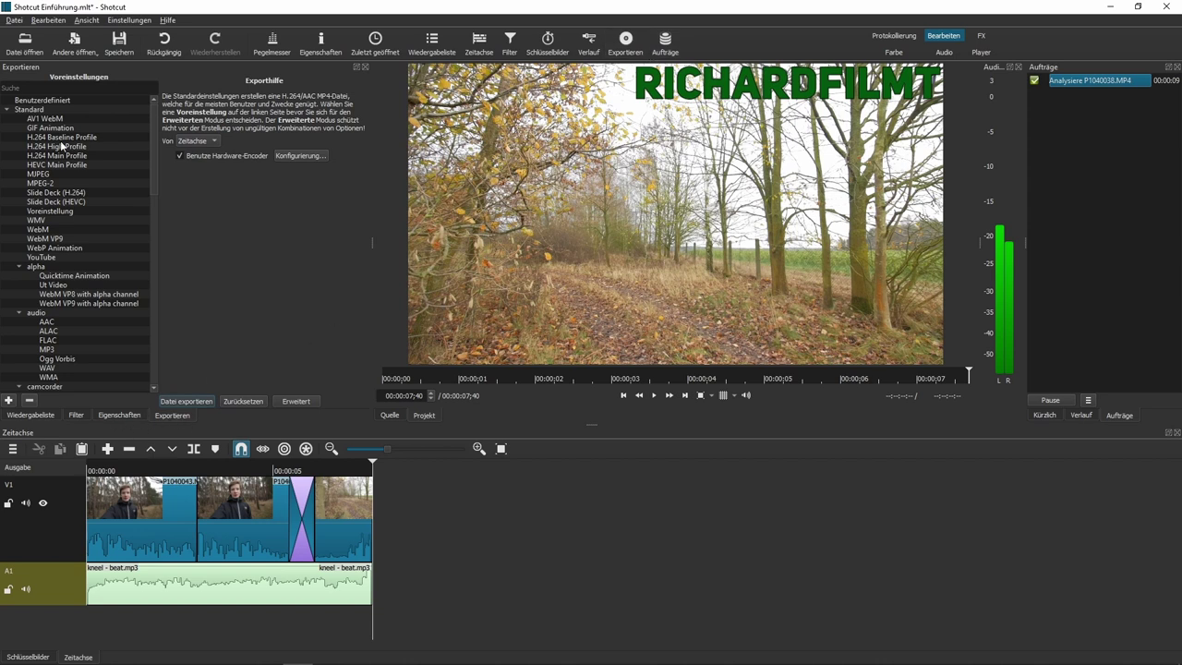
{"action": "scroll", "coordinate": [54, 233], "scroll_direction": "down", "scroll_amount": 6}
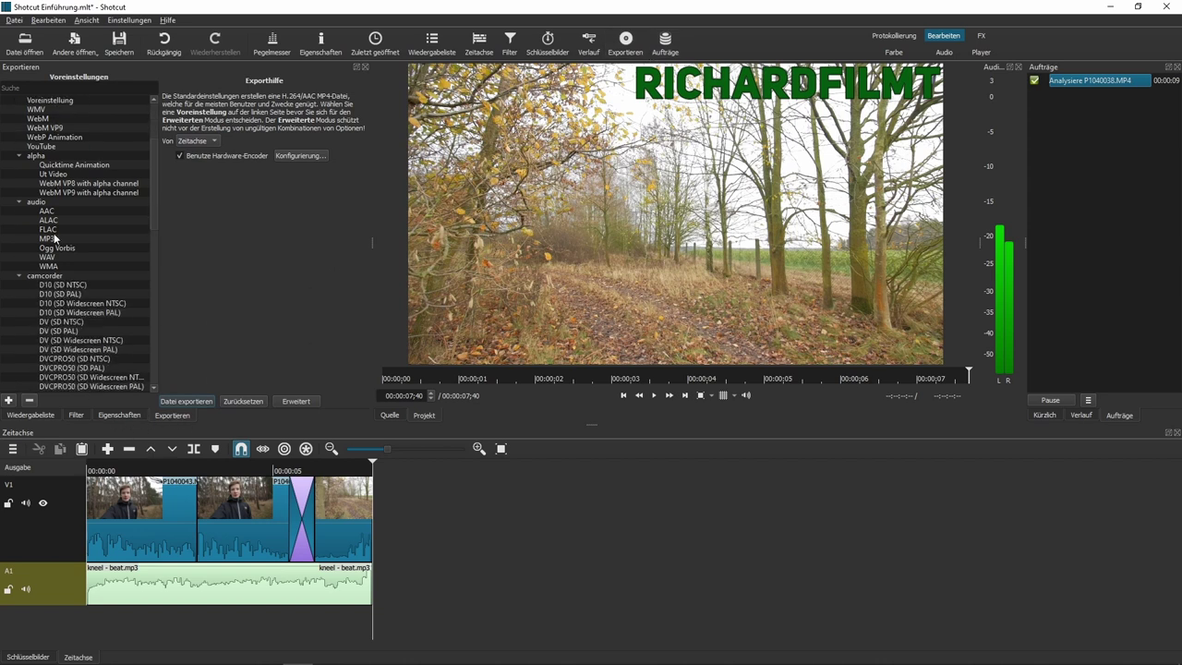
{"action": "scroll", "coordinate": [72, 291], "scroll_direction": "down", "scroll_amount": 3}
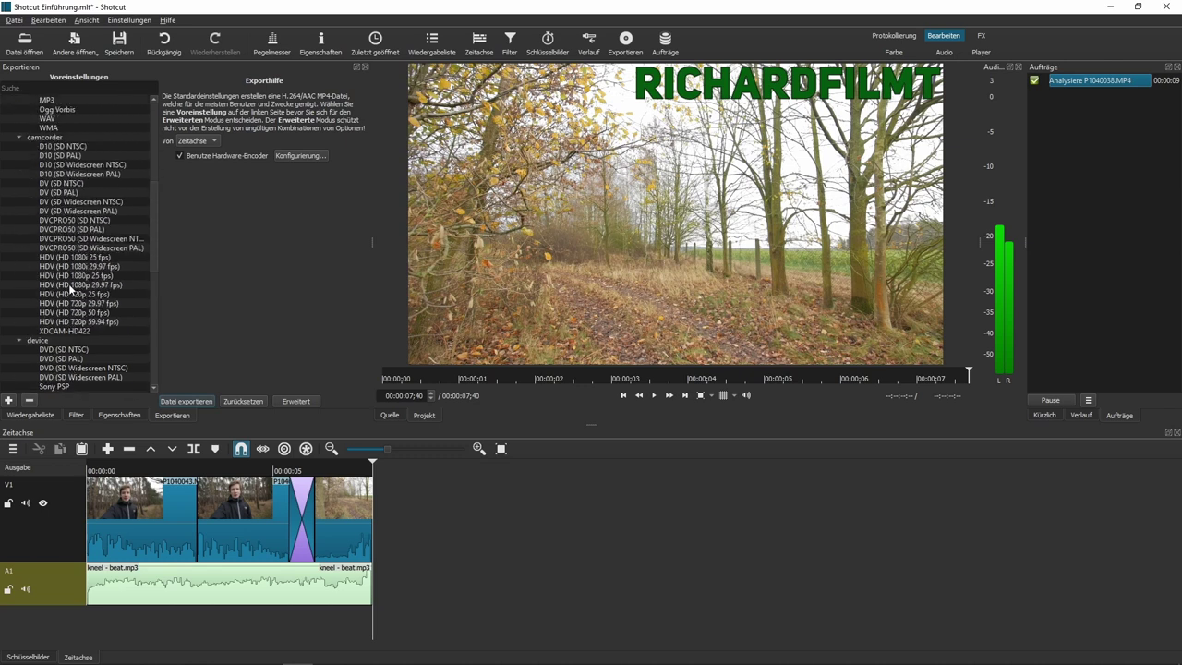
{"action": "scroll", "coordinate": [72, 288], "scroll_direction": "up", "scroll_amount": 8}
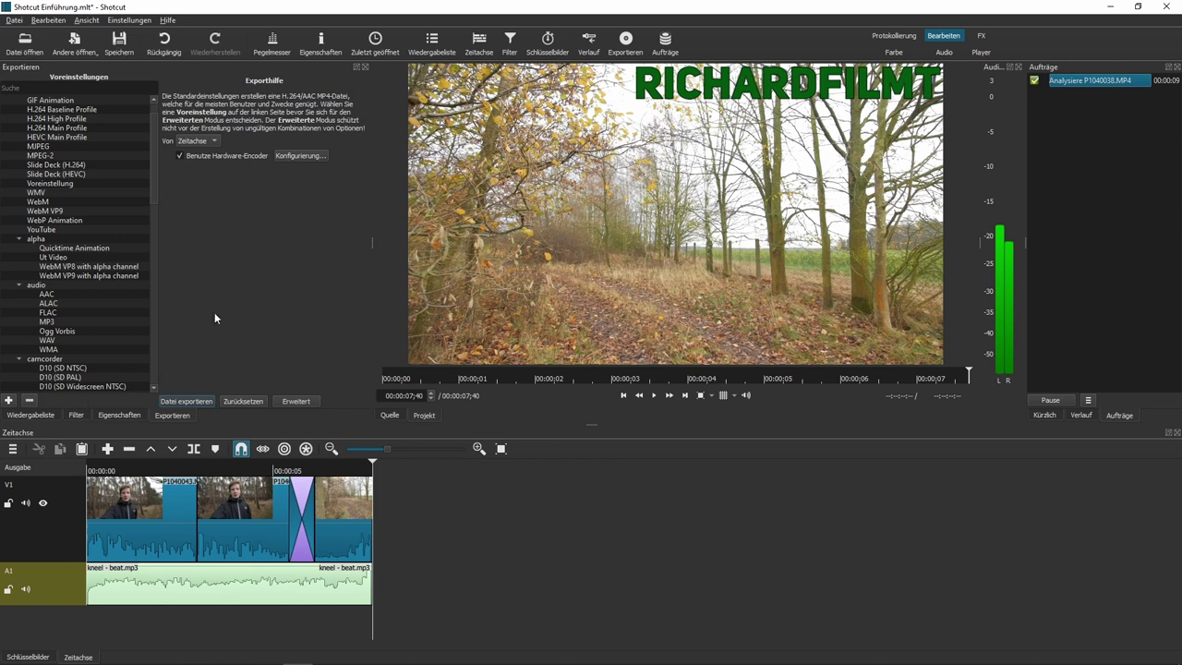
{"action": "left_click", "coordinate": [58, 119]}
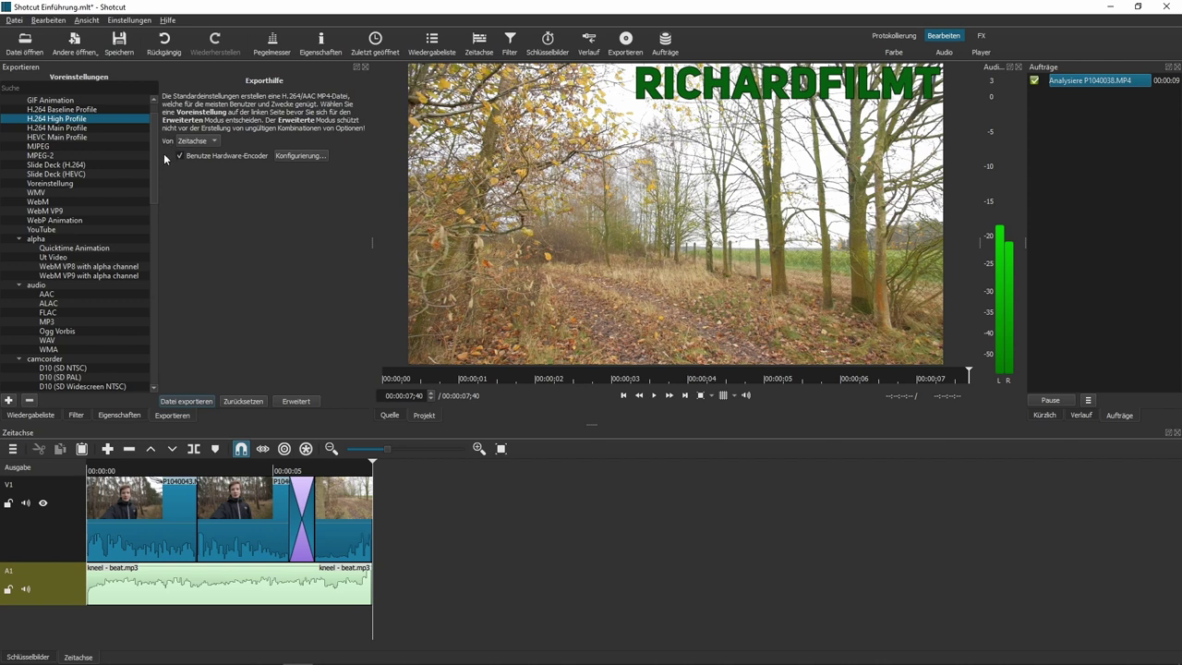
Step: Export the timeline (Zeitachse) as an mp4 file named Shotcut Einführung in the Datei folder
{"action": "left_click", "coordinate": [193, 144]}
{"action": "left_click", "coordinate": [186, 143]}
{"action": "left_click", "coordinate": [181, 402]}
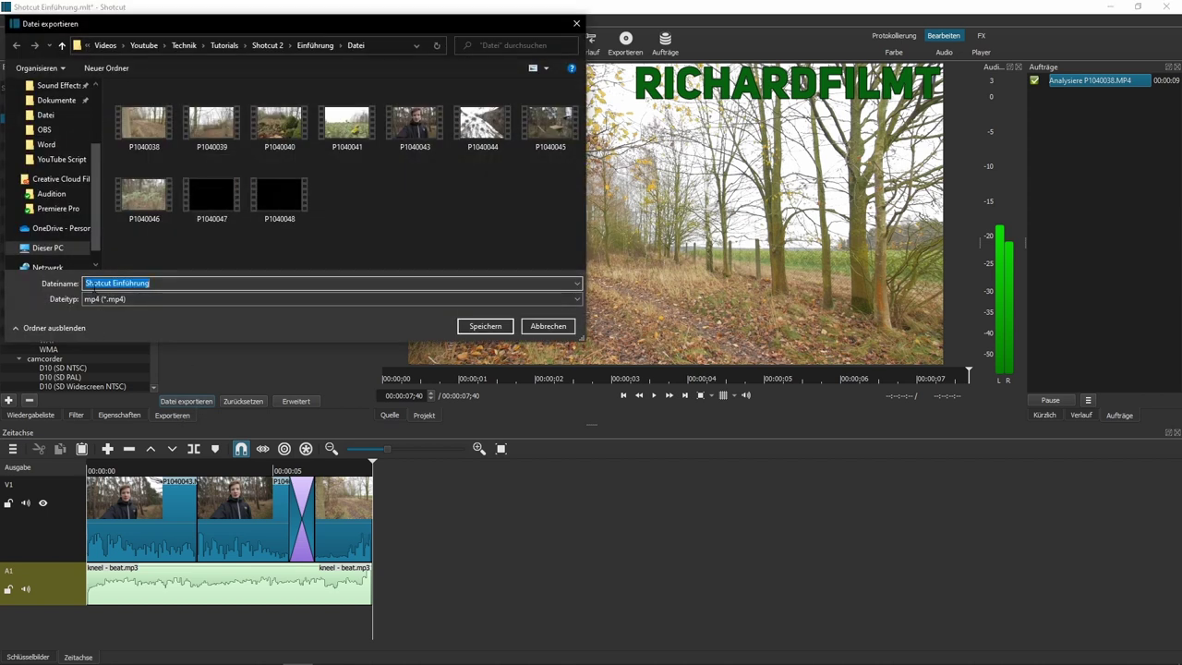
{"action": "left_click", "coordinate": [187, 286]}
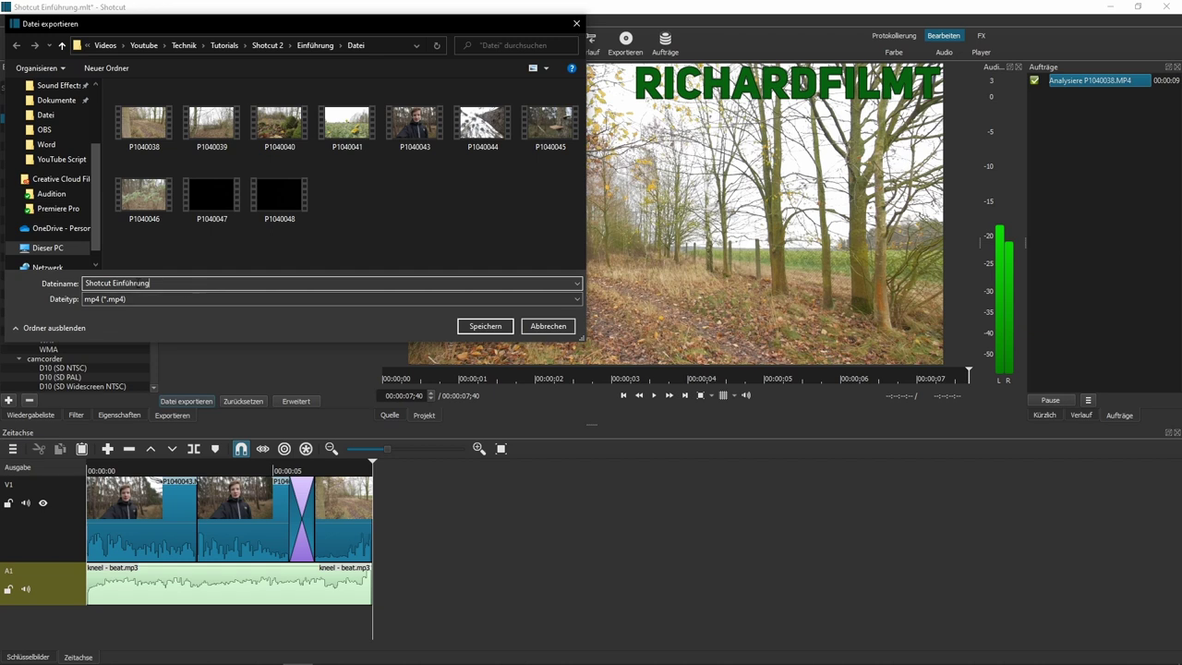
{"action": "left_click", "coordinate": [479, 327]}
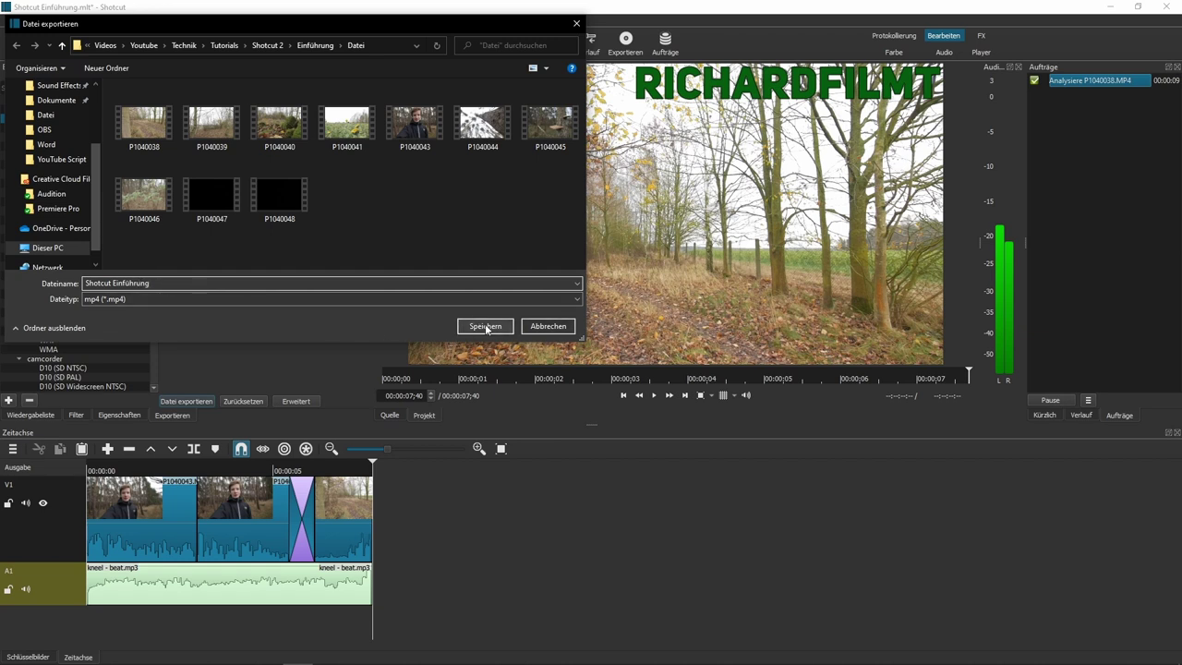